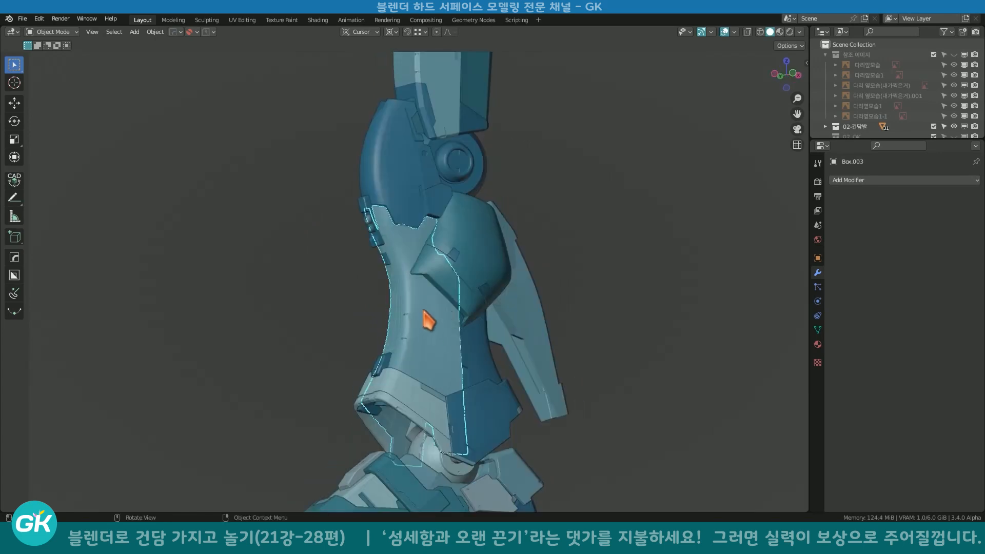
Hide the dark teal side armour plate covering the upper rear of the shin.
middle_drag(440, 268, 589, 308)
alt+drag(589, 307, 380, 259)
click(379, 201)
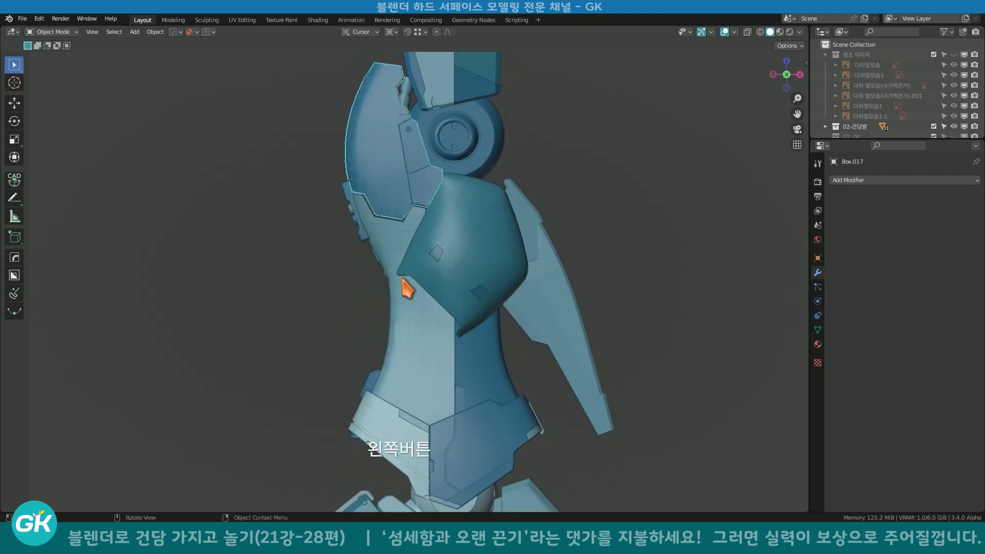
middle_drag(434, 322, 423, 375)
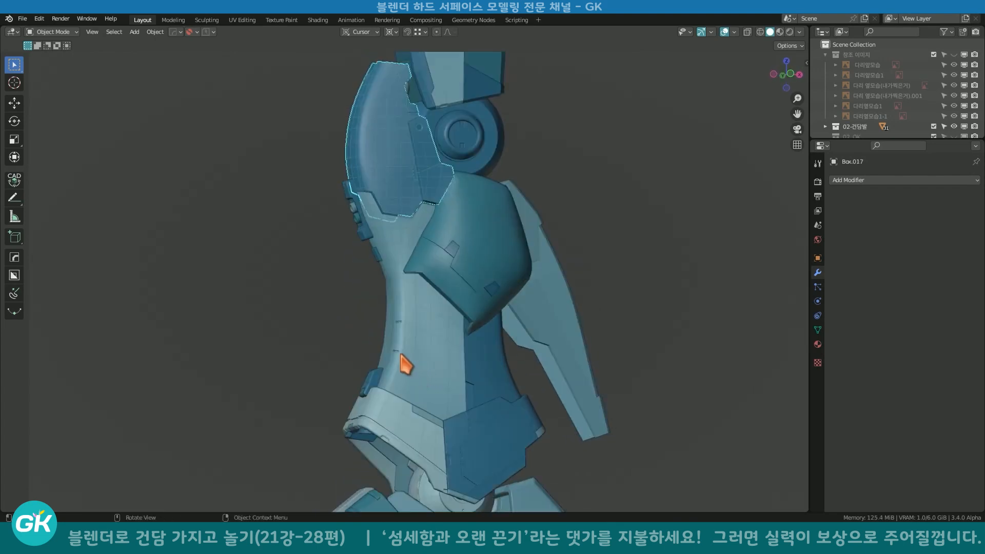
middle_drag(429, 310, 418, 334)
middle_drag(395, 275, 418, 328)
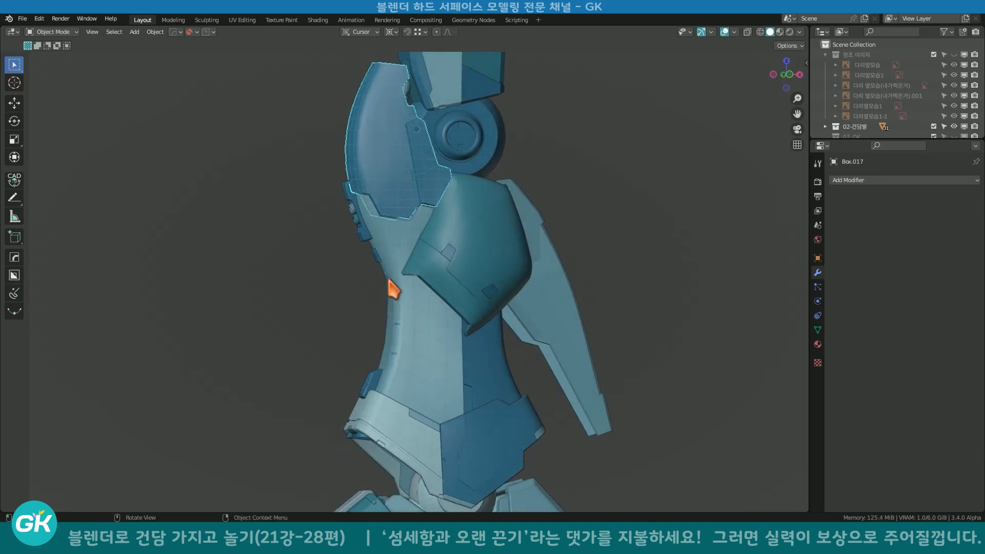
click(472, 286)
key(h)
Isolate the knee, shin and rear calf panels by hiding all other leg parts.
middle_drag(492, 303, 375, 335)
middle_drag(429, 287, 516, 220)
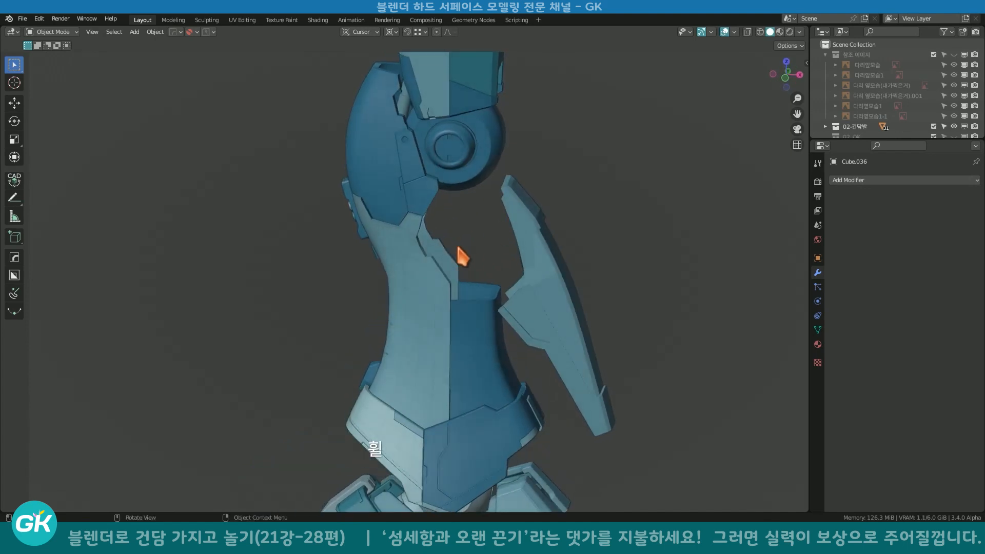
middle_drag(456, 287, 501, 262)
click(432, 260)
key(shift+h)
scroll(476, 297, up, 2)
scroll(433, 328, down, 2)
Select the shin panel and set BoxCutter to Make mode with the Ngon shape.
click(429, 328)
click(14, 277)
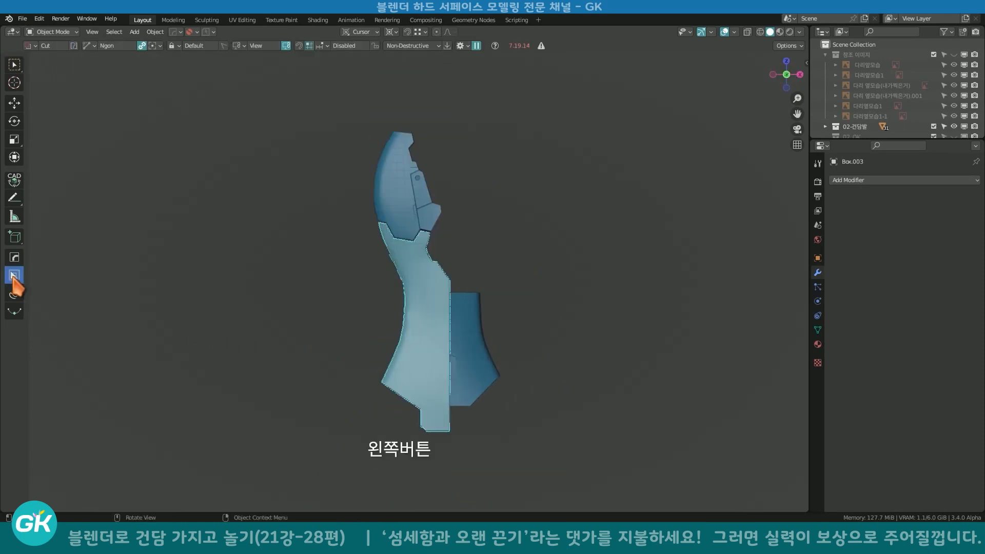
key(ctrl+d)
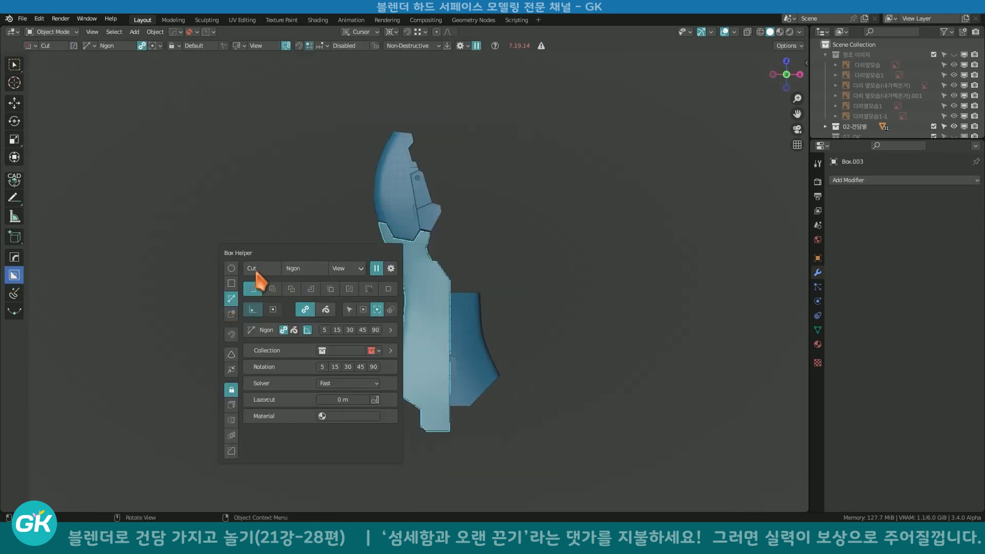
click(388, 290)
Start an Ngon outline just outside the shin's lower front corner and trace it up the lower front curve.
scroll(378, 413, up, 1)
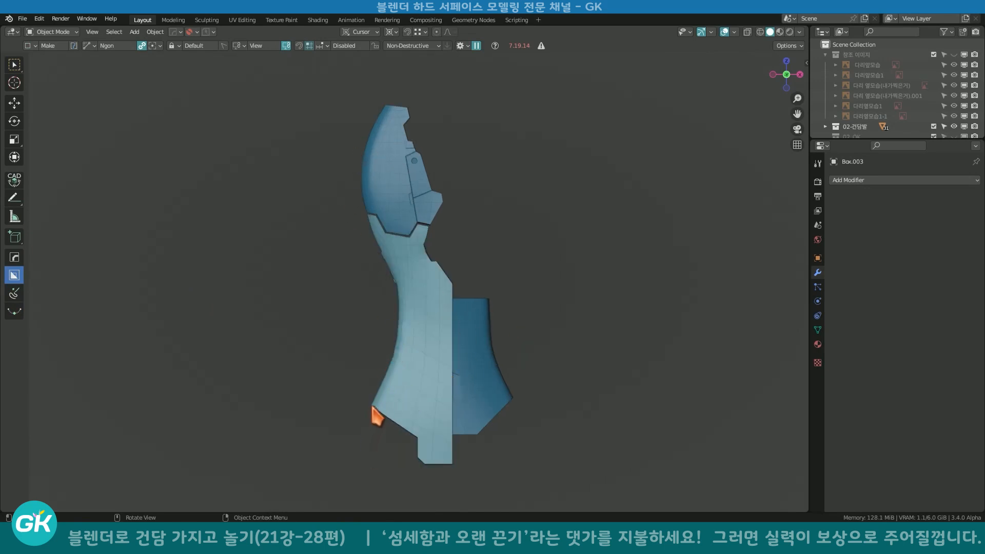
drag(361, 418, 369, 409)
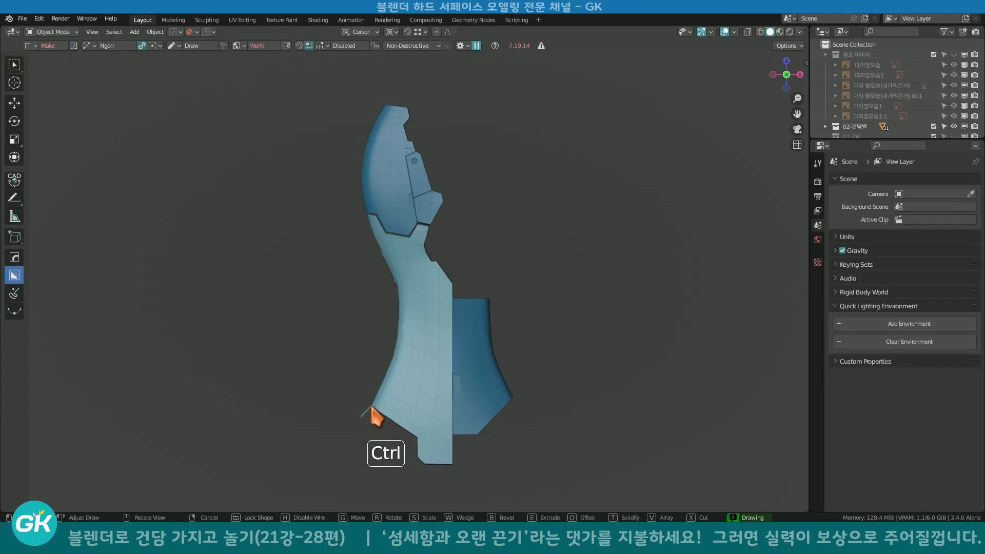
scroll(376, 411, up, 5)
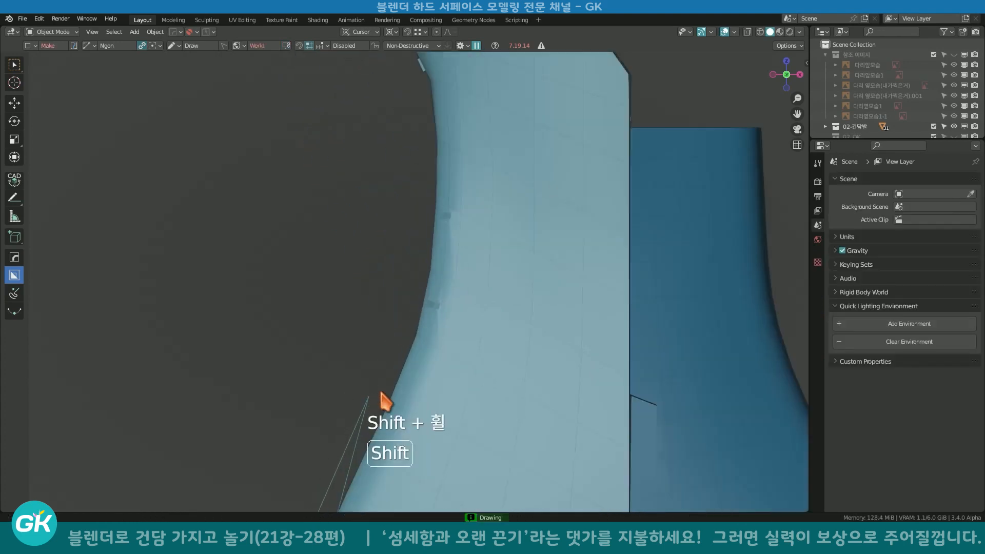
shift+scroll(385, 400, down, 3)
ctrl+drag(394, 396, 412, 356)
ctrl+click(415, 346)
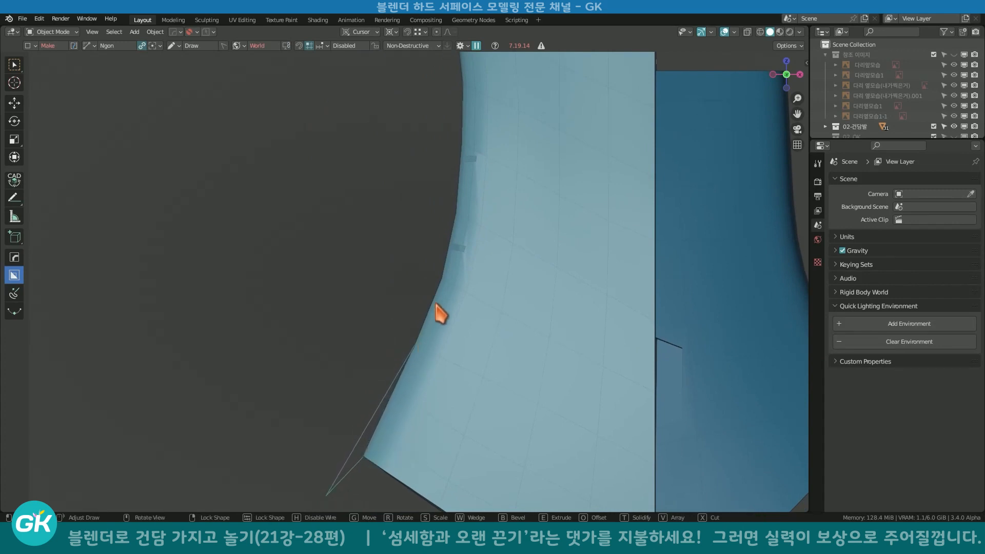
shift+middle_drag(434, 303, 425, 342)
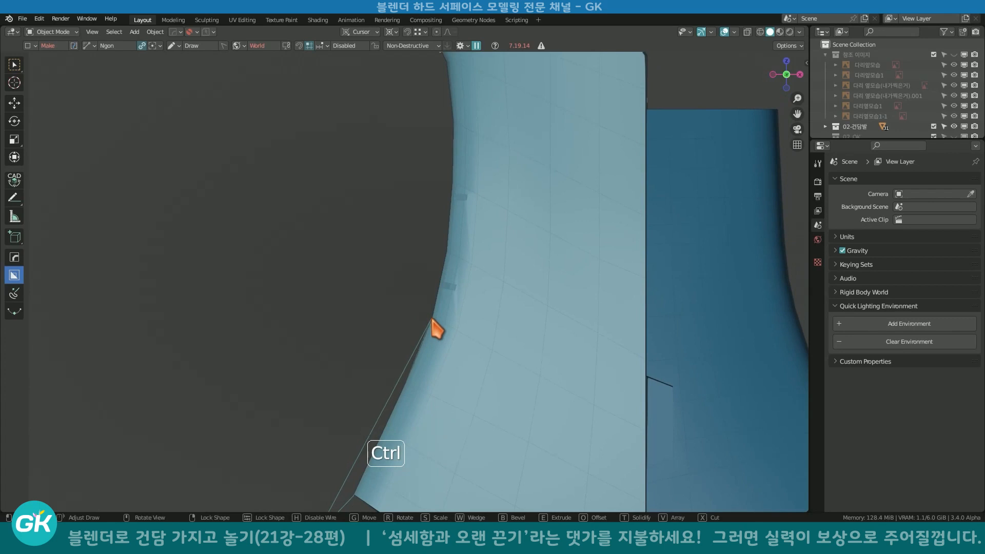
shift+middle_drag(432, 319, 433, 358)
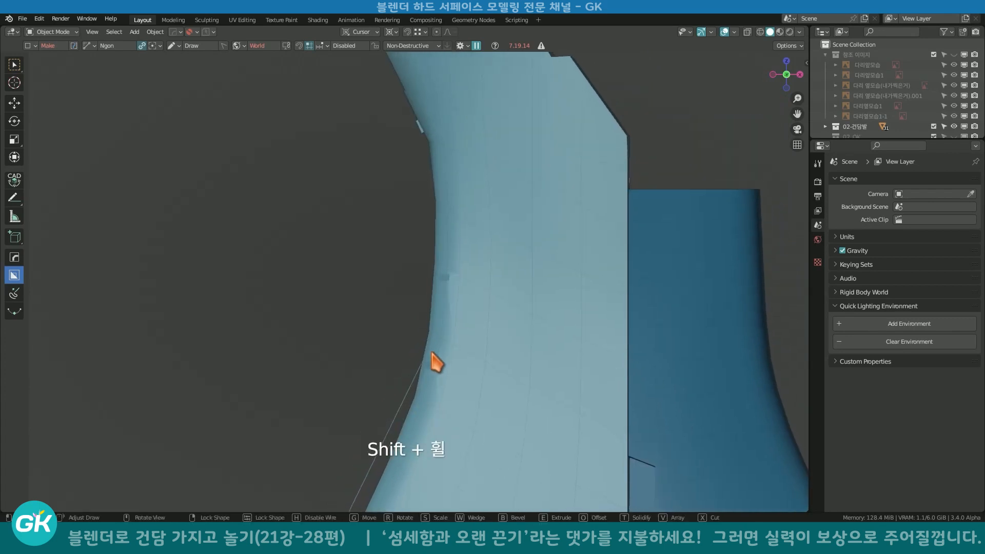
Continue the Ngon outline along the shin's upper front curve to the lower edge of the knee panel.
shift+scroll(430, 334, up, 5)
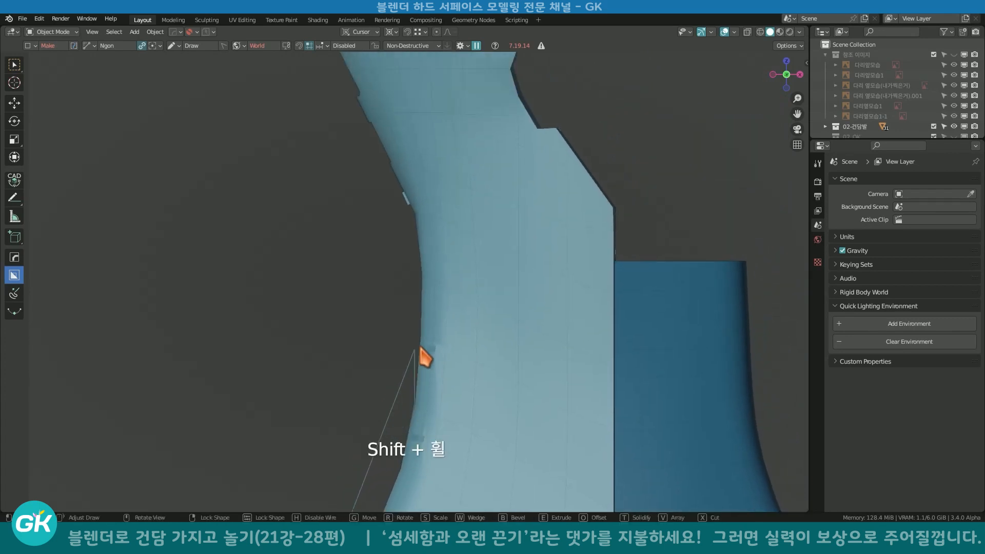
shift+scroll(417, 354, up, 4)
ctrl+scroll(405, 287, up, 3)
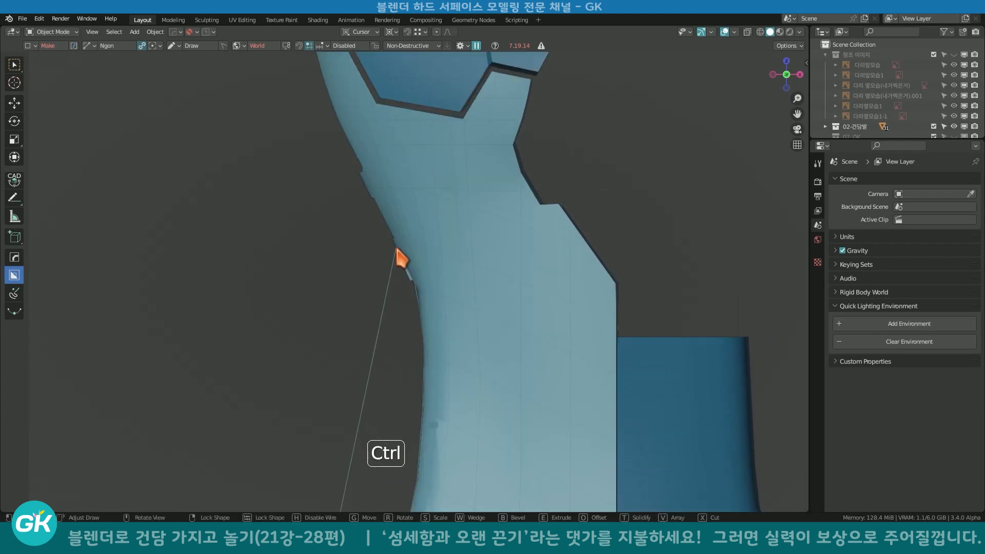
shift+scroll(418, 340, up, 6)
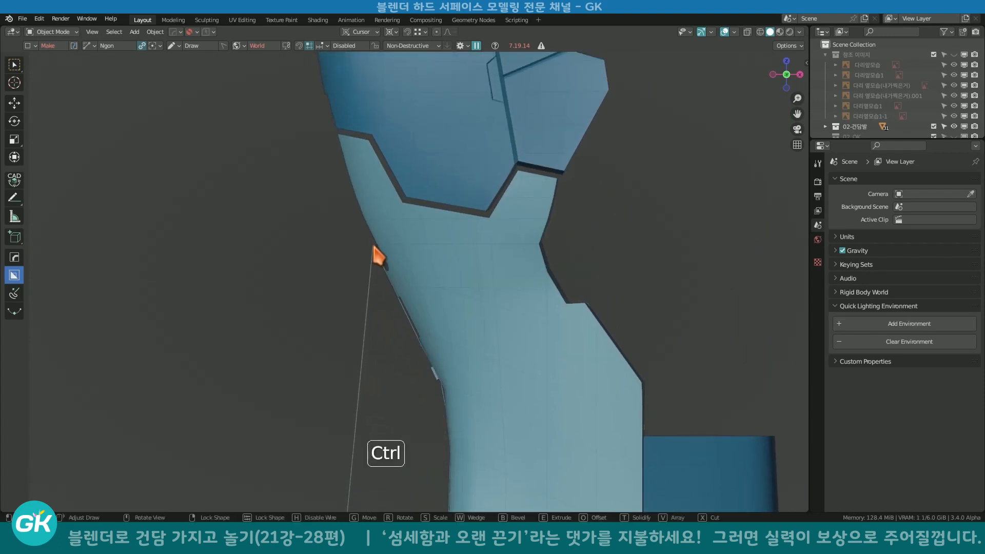
shift+scroll(375, 267, up, 3)
shift+scroll(384, 298, up, 4)
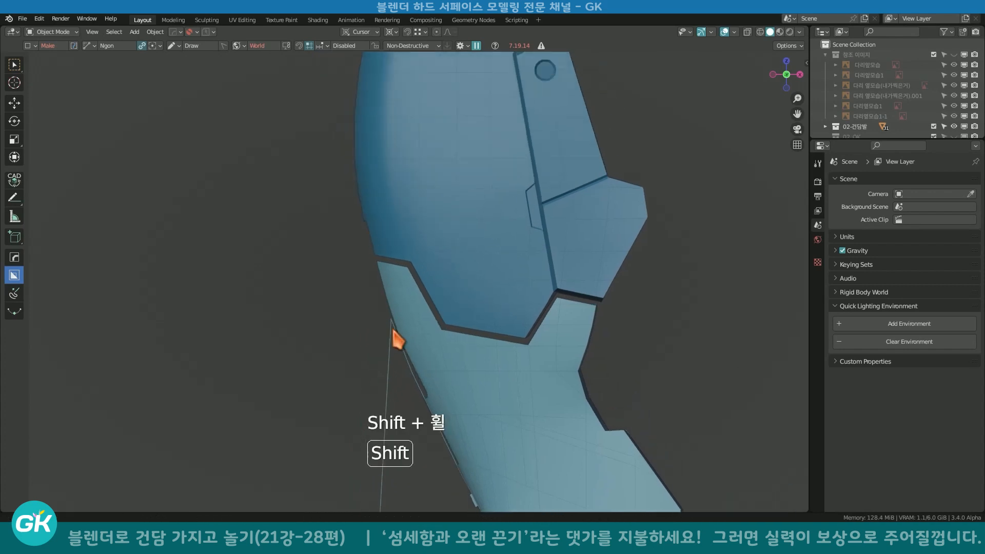
Trace the outline up the knee panel's front curve and across just above its top edge.
shift+scroll(372, 256, up, 3)
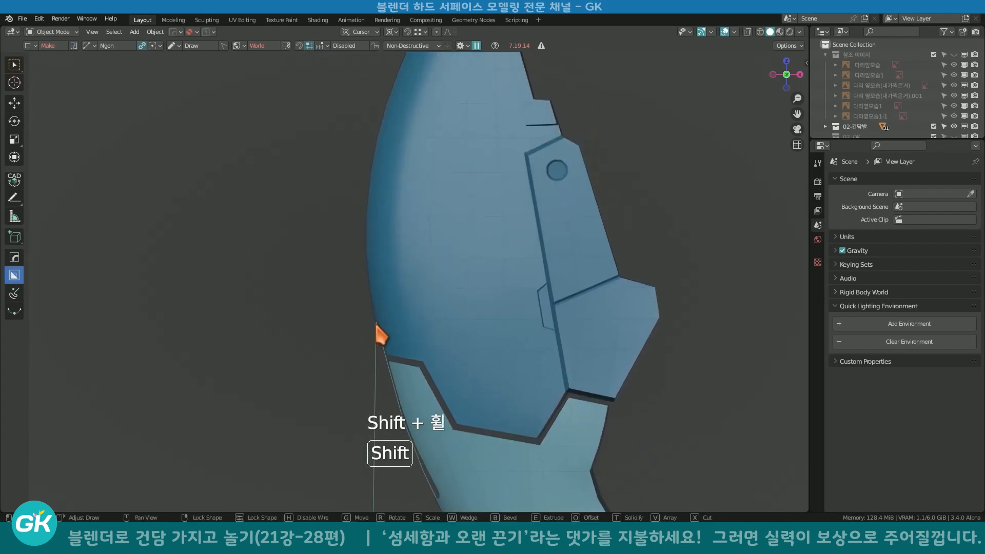
shift+scroll(372, 267, up, 3)
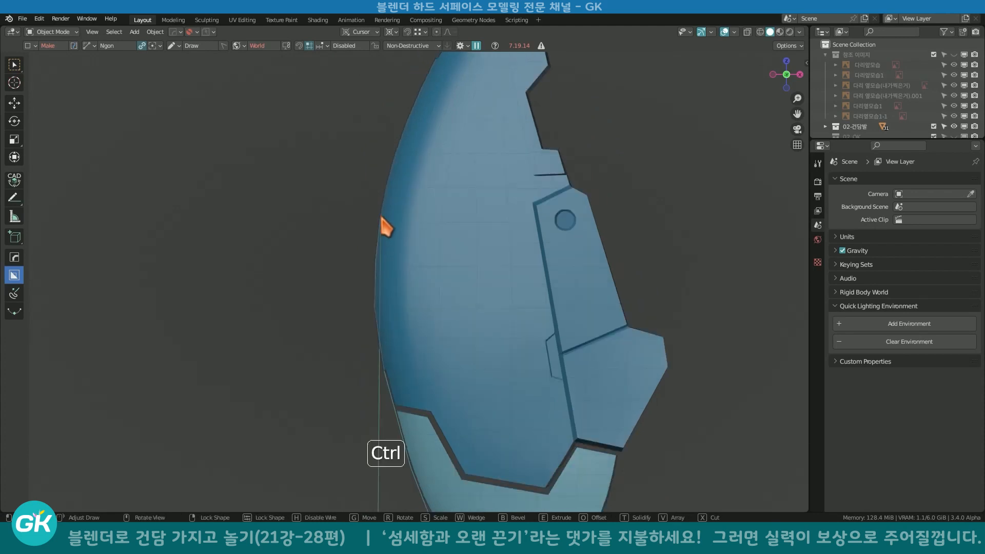
shift+scroll(389, 251, up, 6)
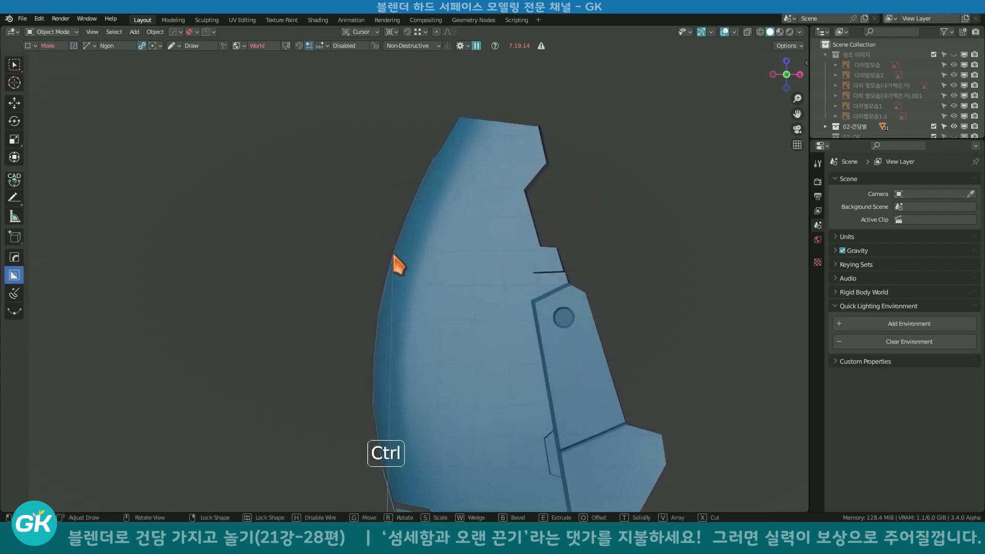
shift+scroll(417, 207, up, 2)
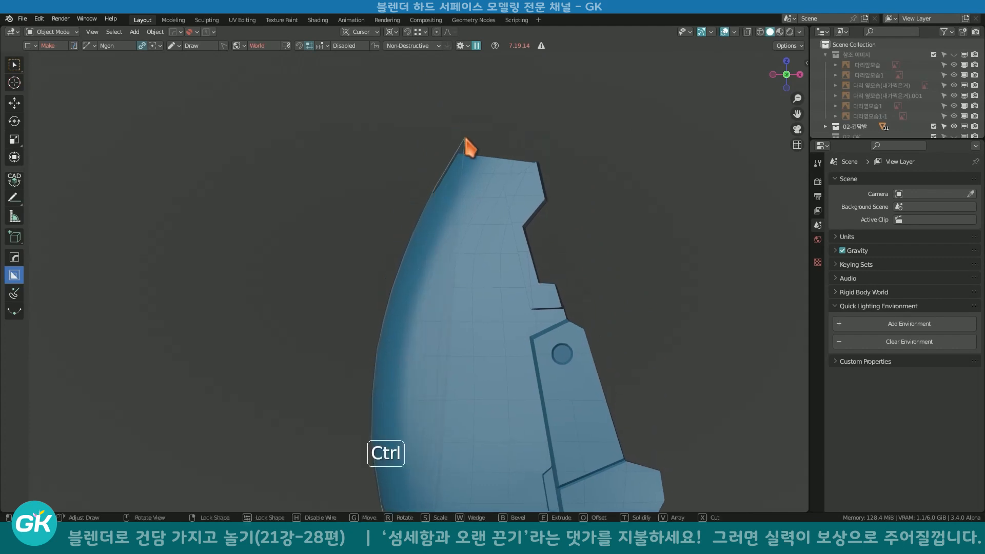
ctrl+click(464, 137)
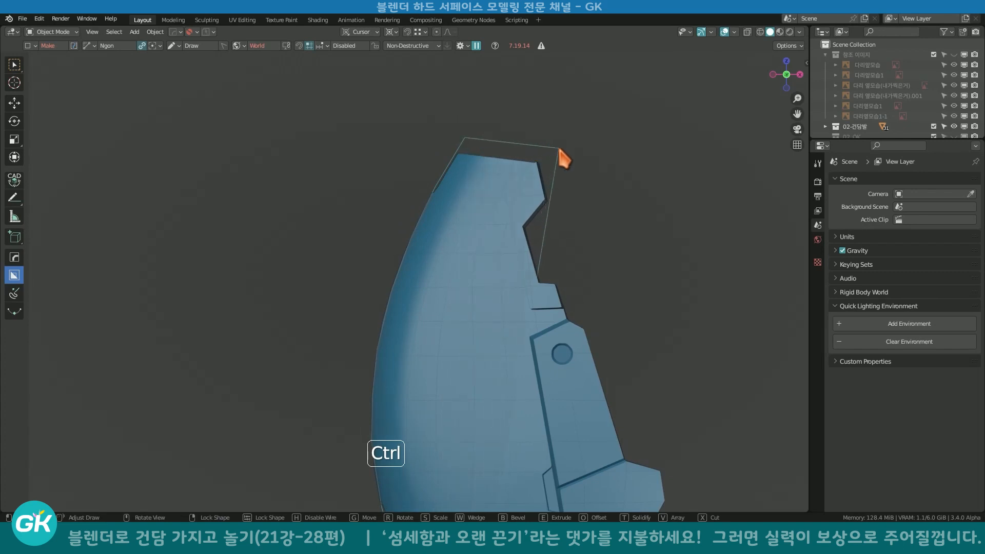
ctrl+click(563, 148)
Carry the outline down behind the knee panel, around its rear bulge, to the top of the shin's straight rear edge.
scroll(549, 260, down, 3)
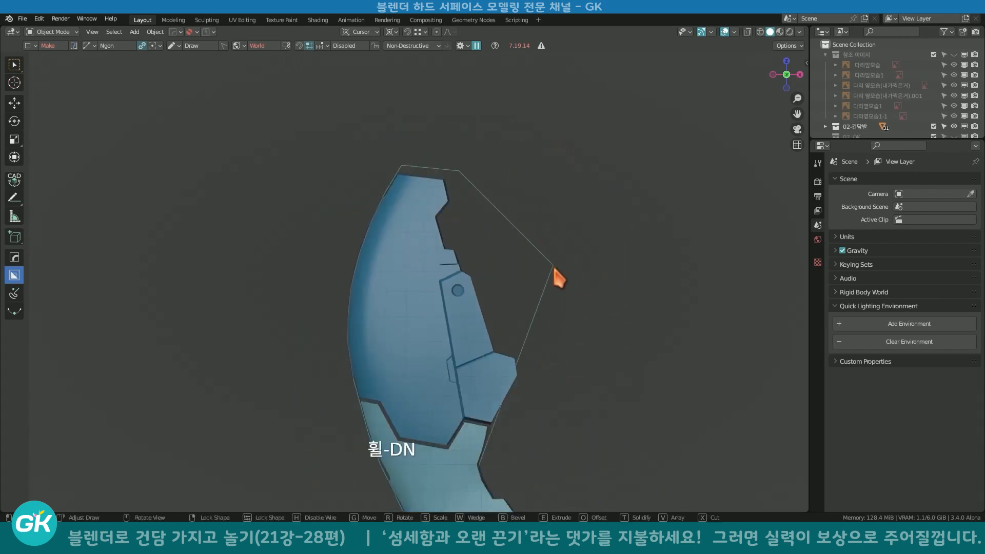
shift+scroll(532, 261, down, 2)
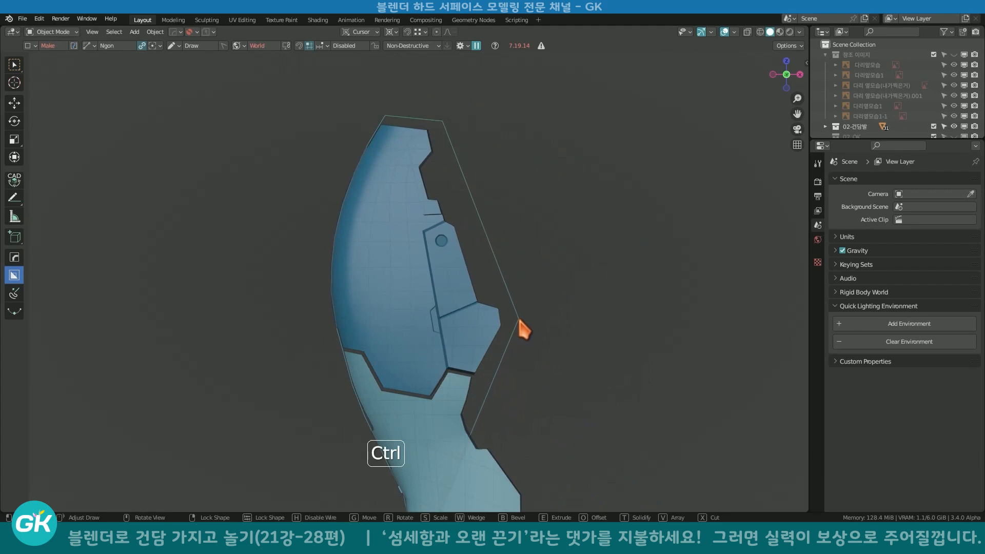
shift+scroll(479, 315, down, 2)
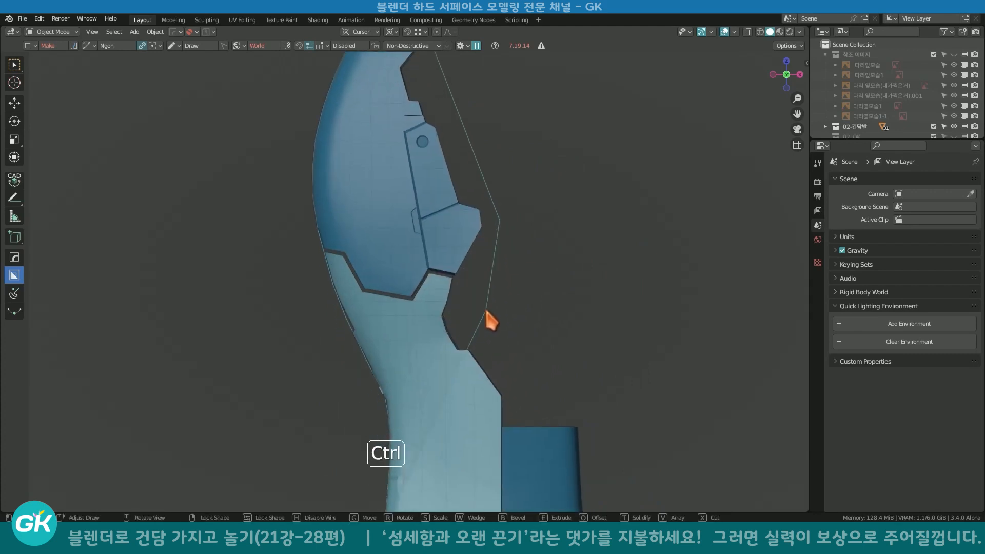
shift+scroll(451, 242, down, 2)
shift+scroll(435, 236, down, 1)
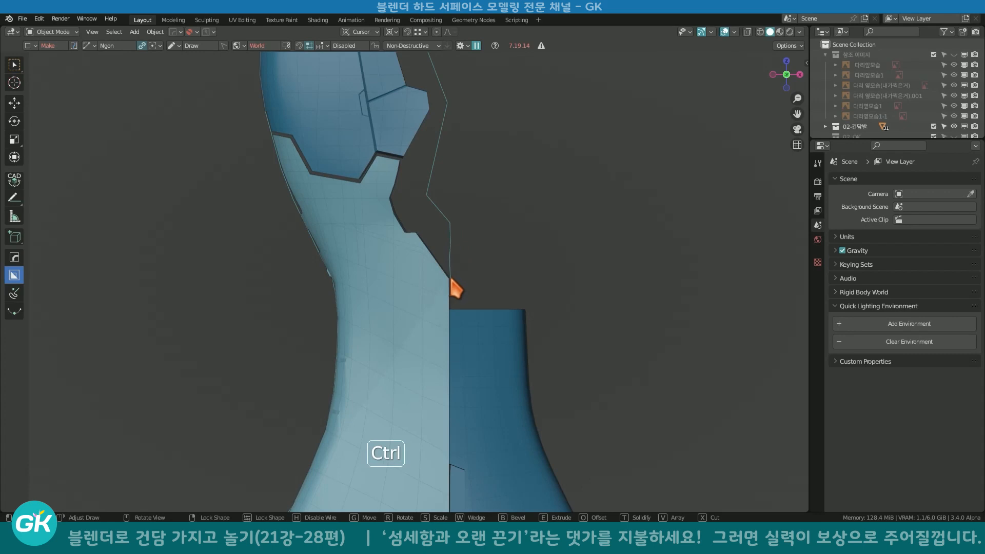
Complete the outline down the shin's rear edge and around its bottom to the lower front corner, and finish the shape.
scroll(431, 389, down, 3)
scroll(436, 451, up, 2)
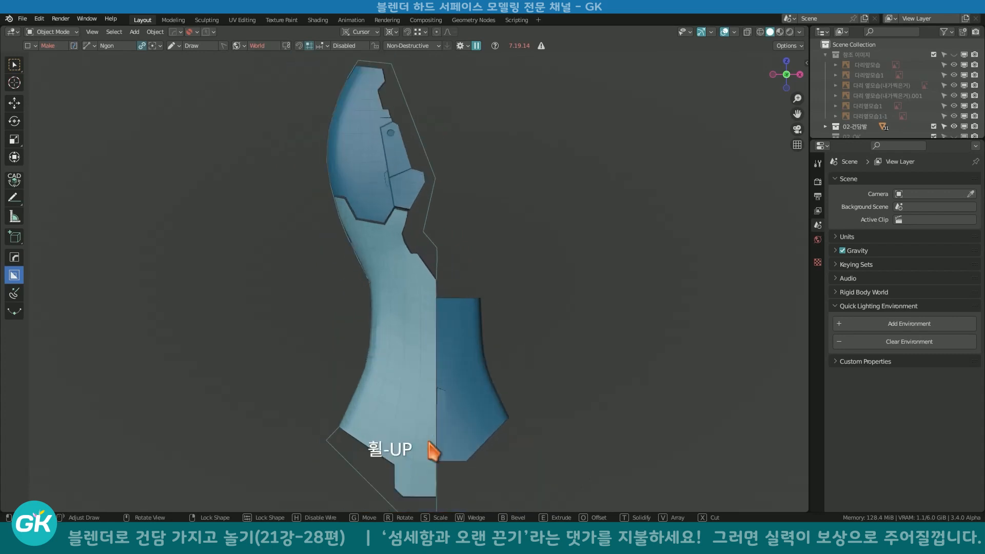
shift+scroll(439, 257, down, 3)
scroll(444, 312, up, 4)
click(484, 340)
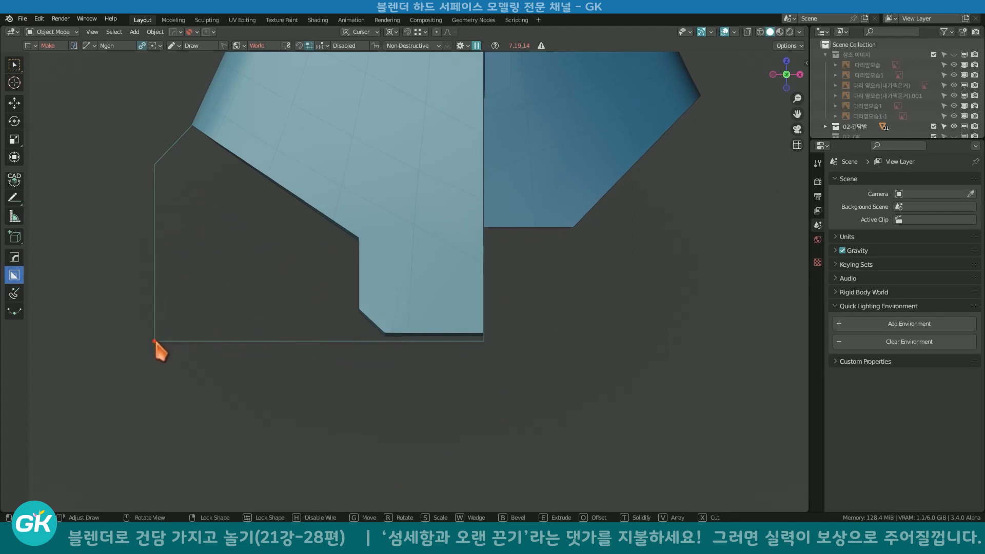
key(space)
scroll(185, 326, down, 7)
middle_drag(297, 330, 406, 334)
mouse_move(405, 333)
shift+middle_down()
mouse_move(409, 406)
mouse_move(399, 386)
mouse_move(406, 352)
shift+middle_up()
middle_drag(430, 208, 277, 241)
click(398, 208)
shift+click(395, 165)
key(slash)
key(slash)
shift+middle_drag(444, 269, 478, 255)
Select the new block in face editing and move its flat side face along the Y axis.
click(284, 288)
click(378, 241)
middle_drag(377, 285, 466, 294)
key(Tab)
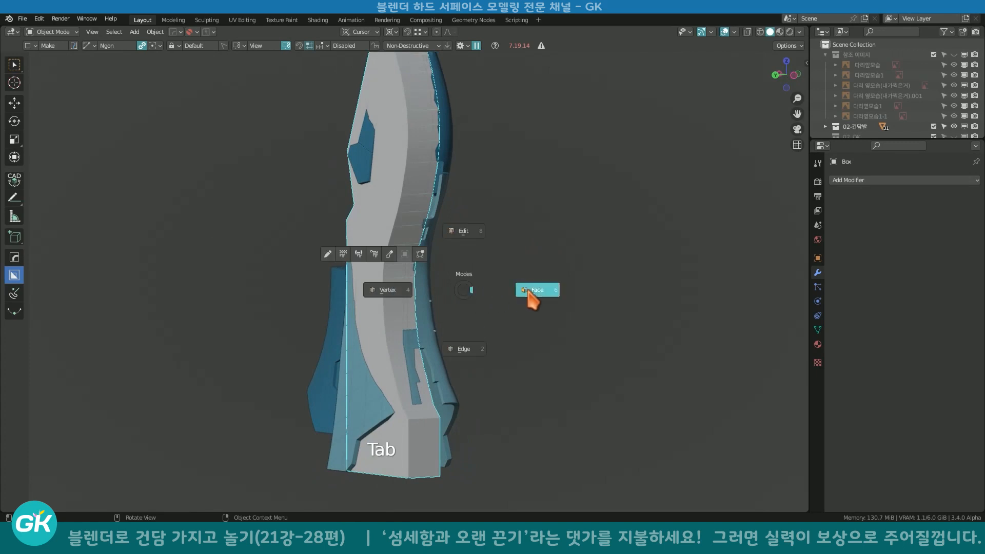
click(531, 287)
alt+middle_drag(352, 229, 330, 265)
middle_drag(518, 266, 461, 279)
key(g)
key(y)
click(537, 271)
Show the model in wireframe and bevel the cross edge on the block's front side at the lower shin curve.
key(shift+z)
scroll(407, 382, down, 2)
middle_drag(445, 269, 435, 294)
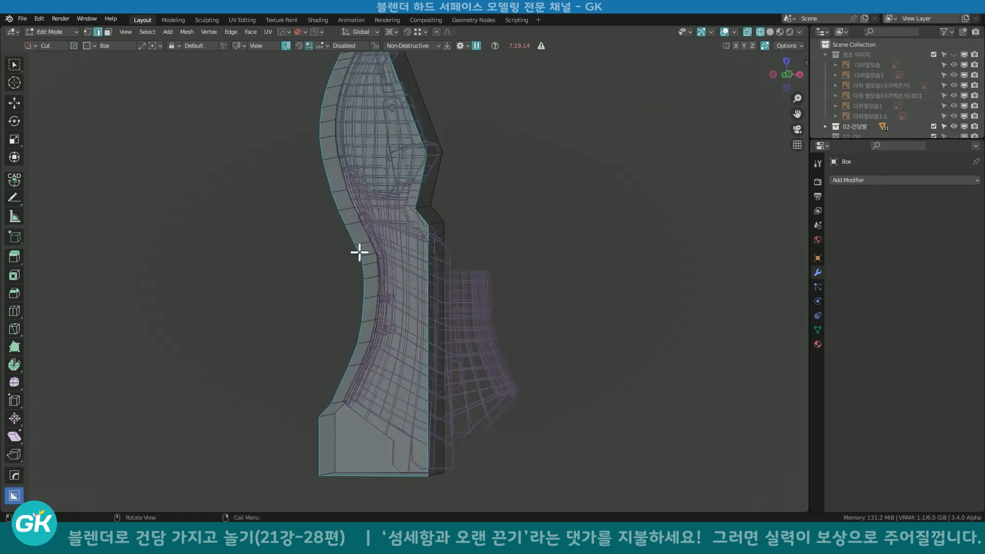
click(362, 341)
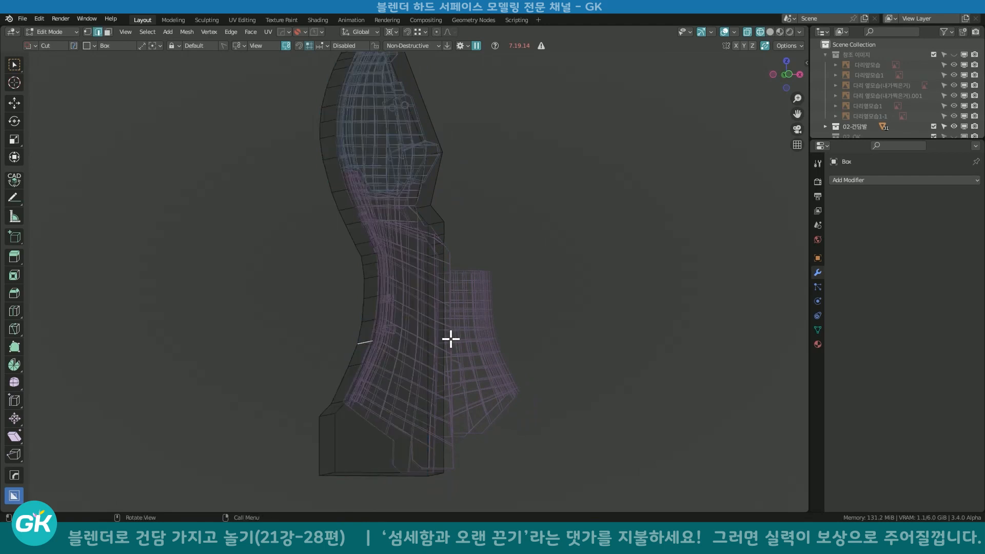
shift+scroll(461, 328, down, 2)
scroll(473, 315, up, 3)
key(ctrl+b)
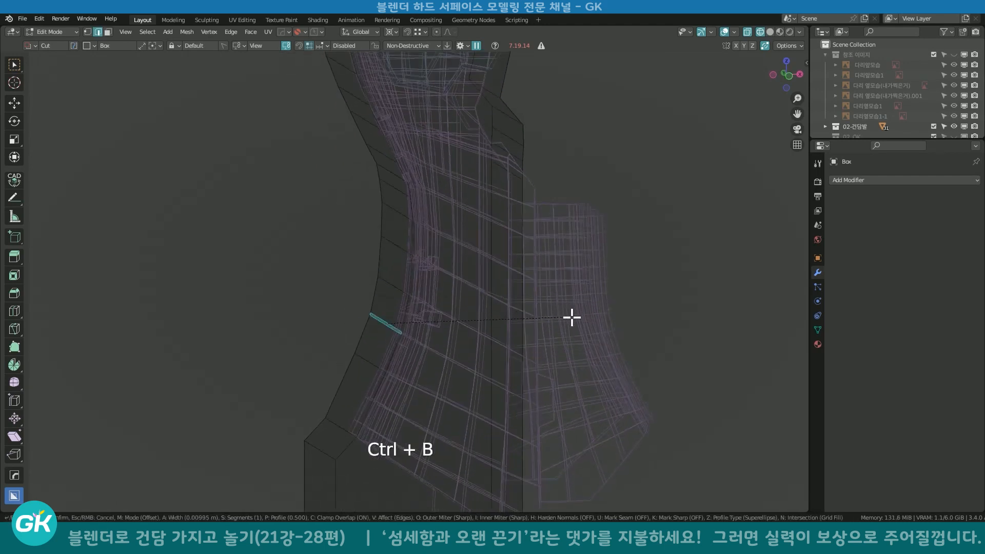
click(580, 326)
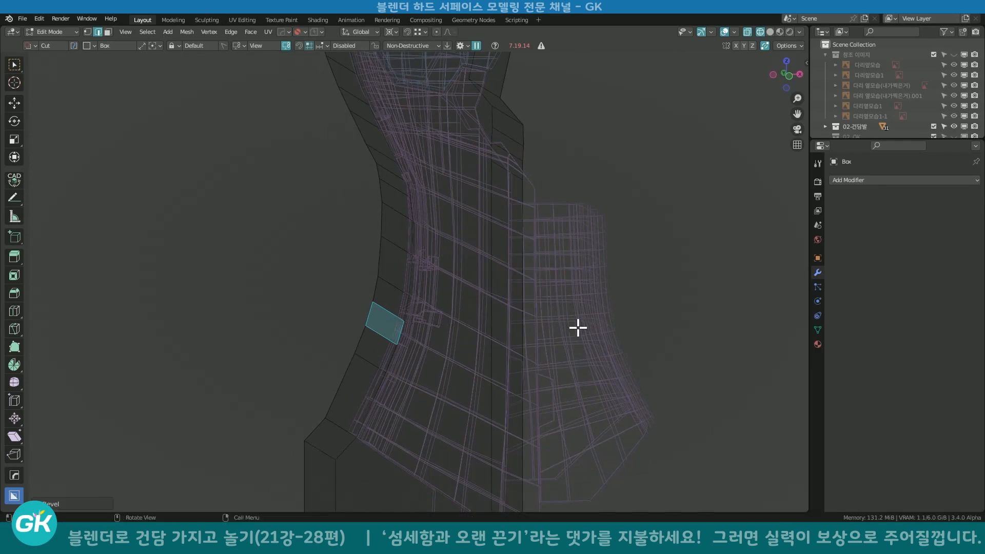
Bevel the cross edge on the block's front side at the bend in the upper shin.
shift+scroll(455, 330, up, 3)
scroll(425, 266, up, 1)
key(ctrl+b)
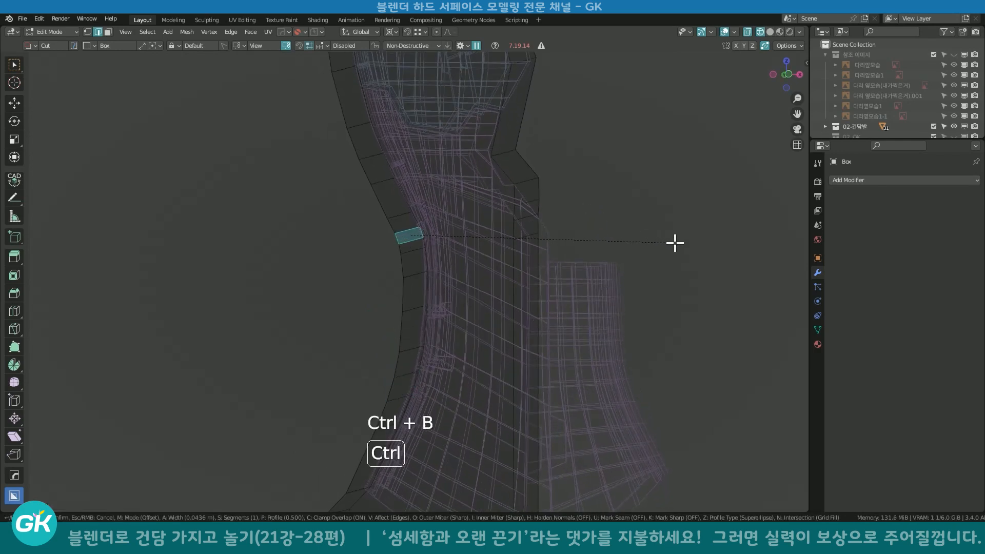
click(629, 246)
Bevel the cross edge on the block's front side beside the knee panel's lower front corner.
shift+scroll(421, 296, up, 3)
shift+scroll(422, 295, up, 1)
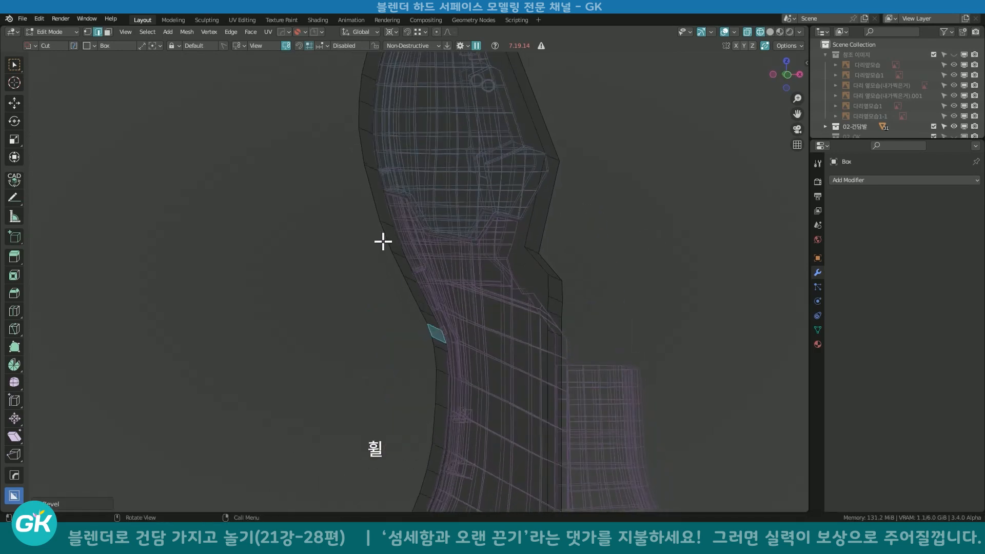
click(383, 240)
key(ctrl+b)
click(666, 283)
shift+scroll(495, 309, up, 3)
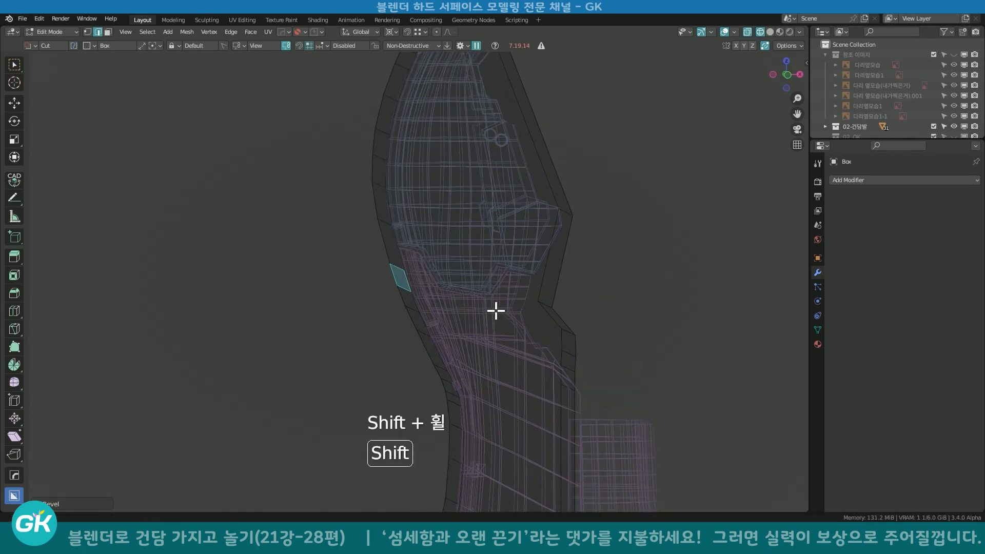
Bevel the cross edge on the block's front side at the middle of the knee panel.
click(378, 184)
key(ctrl+b)
click(609, 261)
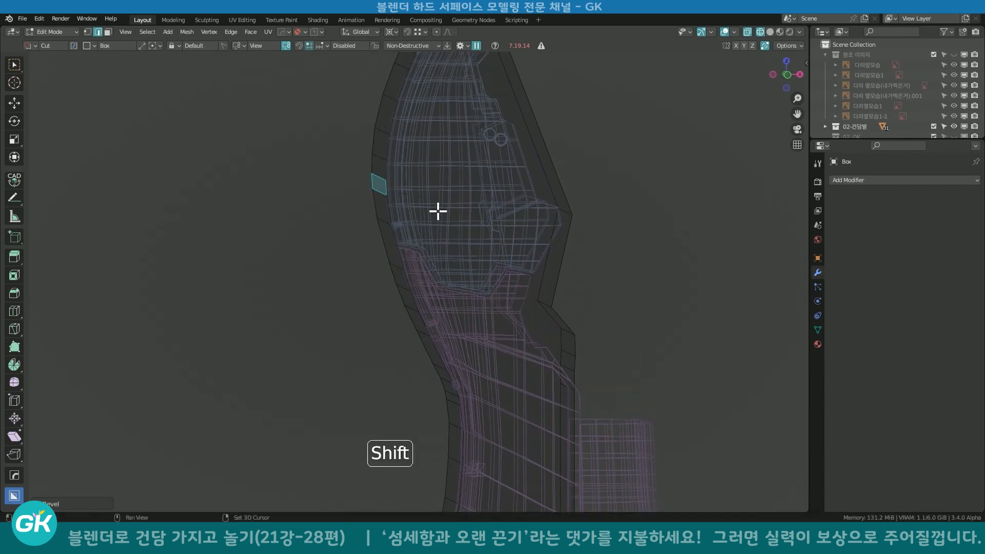
Return the block to Object Mode and set BoxCutter to Cut with the Ngon shape.
scroll(437, 206, down, 2)
shift+scroll(402, 168, up, 3)
middle_drag(405, 262, 563, 238)
scroll(563, 238, down, 2)
key(Tab)
key(d)
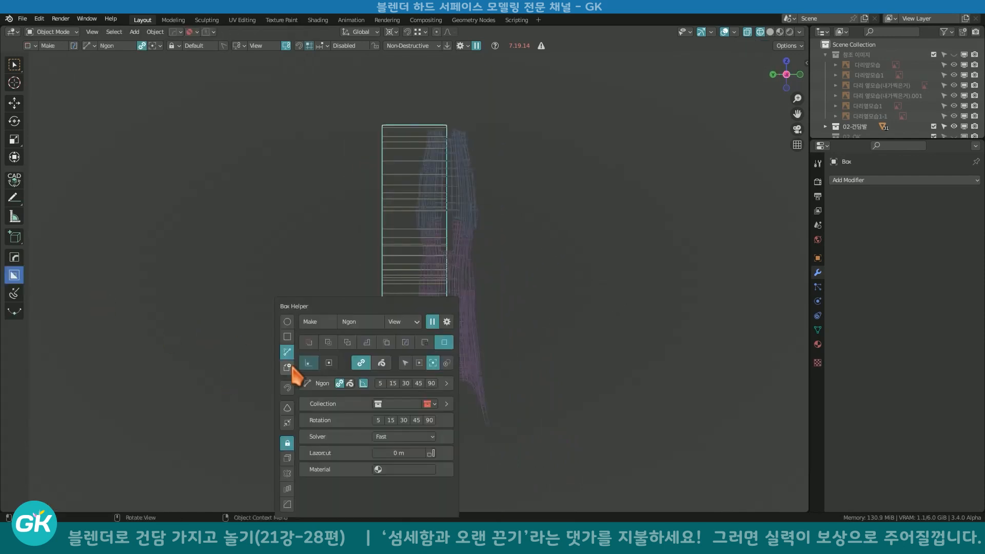
click(309, 342)
Draw an Ngon cut over the block's outer side, tracing the leg's outer outline from the knee top down past the base.
shift+middle_drag(378, 308, 386, 313)
click(347, 109)
click(434, 109)
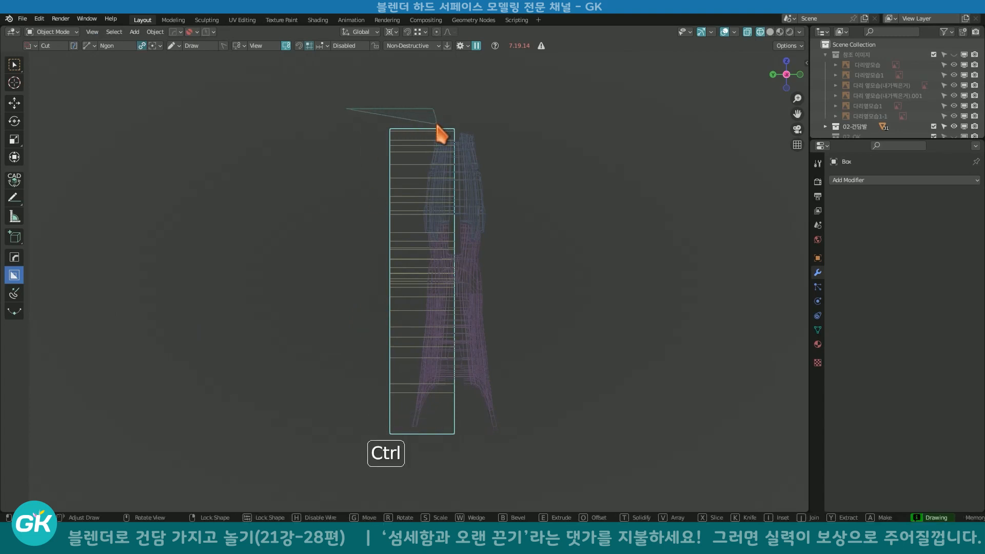
click(436, 129)
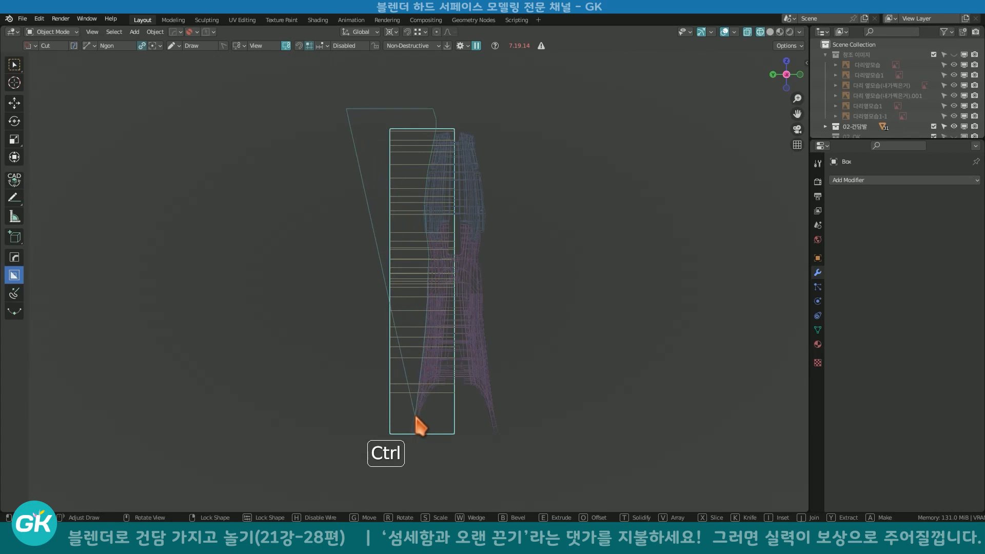
click(409, 446)
click(333, 445)
click(299, 415)
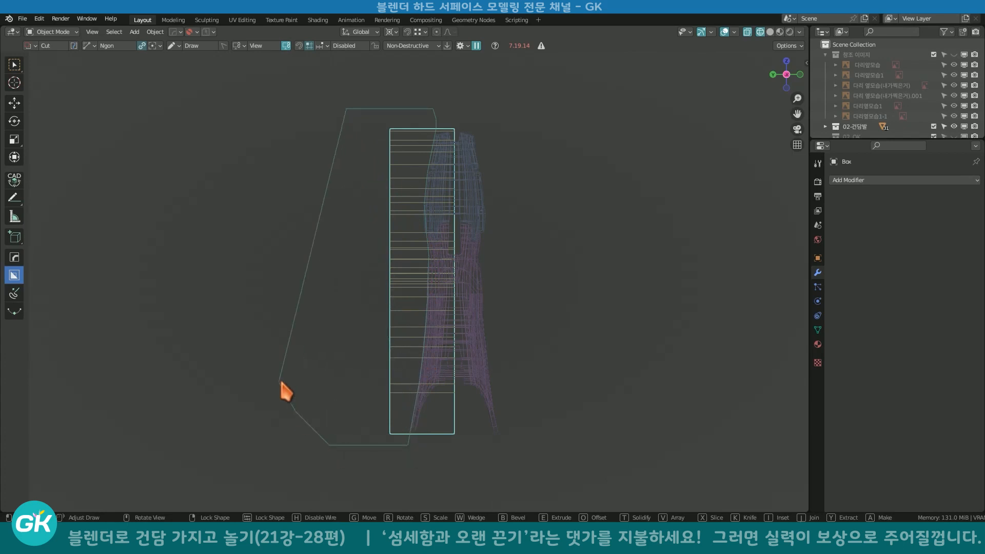
click(280, 384)
key(space)
Apply the Ngon cut to the block and delete the leftover cutter object.
key(ctrl+a)
middle_drag(310, 433, 324, 443)
click(324, 444)
key(x)
click(323, 443)
Open the block for edge editing and select the edge chain along its outer front corner from the base to the top.
key(shift+z)
middle_drag(395, 414, 417, 281)
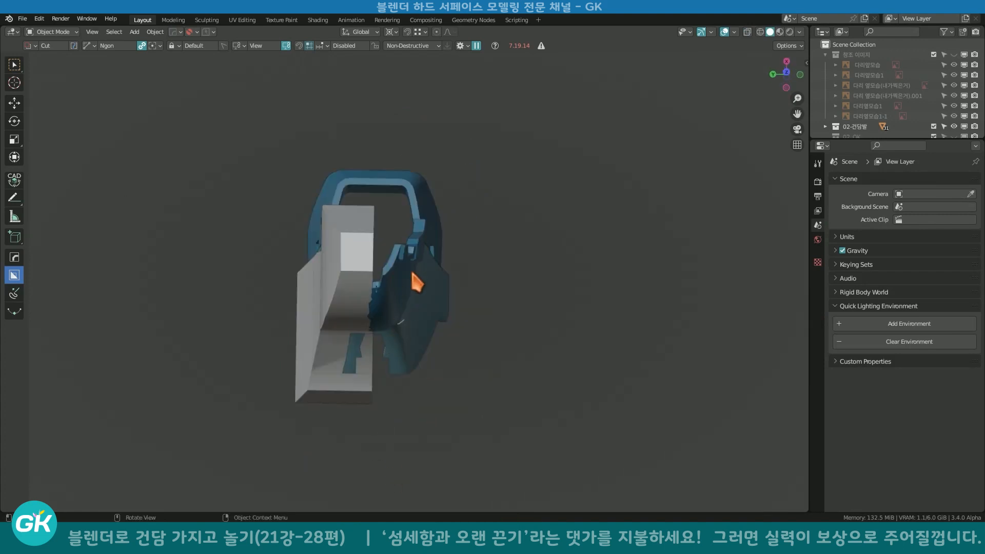
middle_drag(386, 341, 385, 406)
key(shift+z)
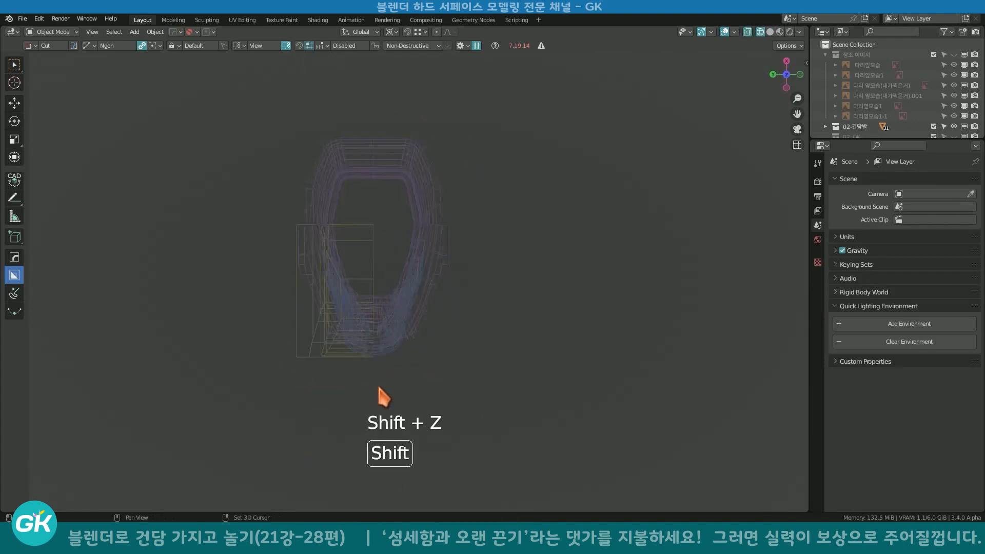
click(307, 359)
key(shift+z)
mouse_move(310, 363)
middle_down()
mouse_move(330, 257)
mouse_move(368, 241)
mouse_move(346, 220)
mouse_move(330, 257)
mouse_move(374, 194)
middle_up()
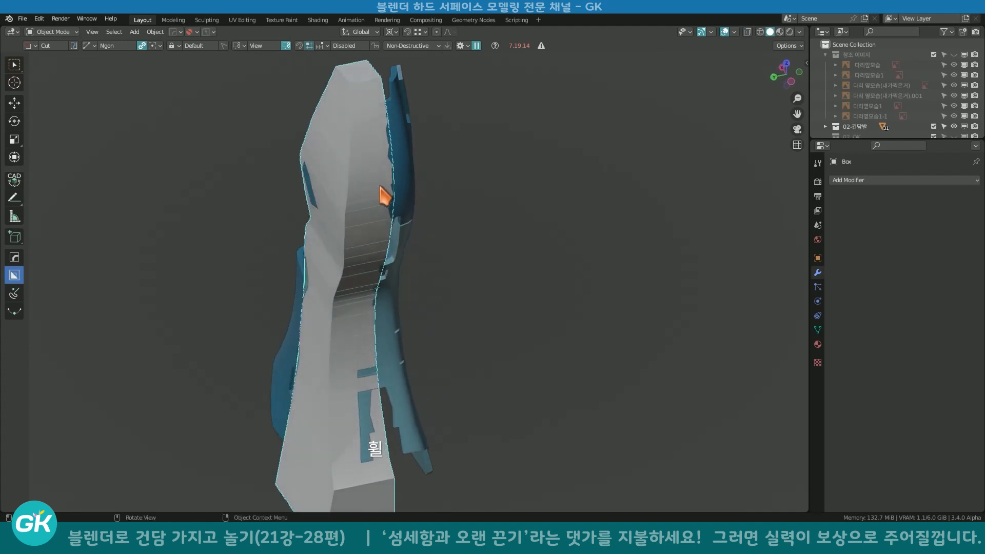
scroll(358, 432, down, 2)
key(Tab)
click(310, 445)
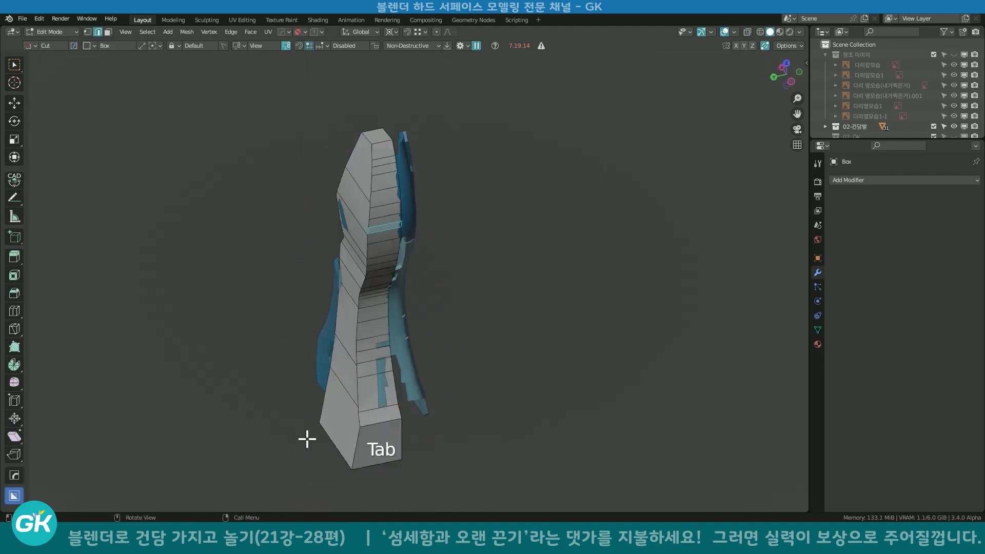
click(353, 453)
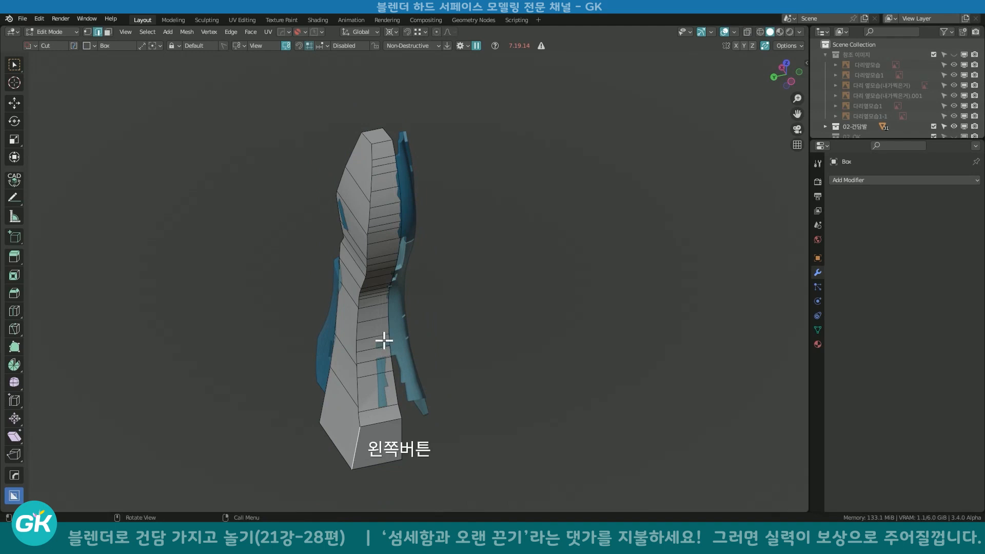
ctrl+click(376, 160)
middle_drag(374, 275, 415, 315)
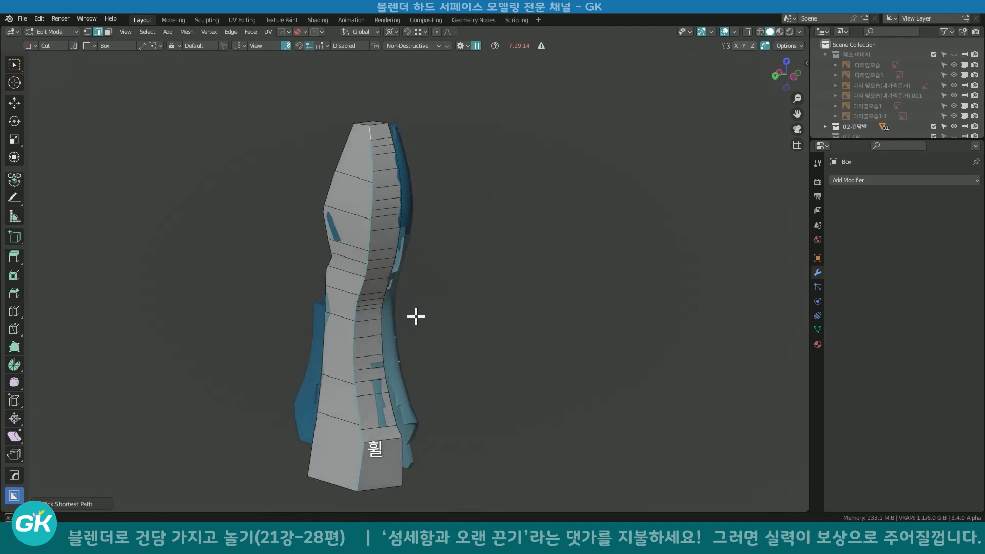
Move the selected corner edges inward along the Y axis to follow the leg's tapering front.
scroll(363, 337, down, 2)
mouse_move(363, 337)
middle_down()
mouse_move(344, 409)
mouse_move(419, 303)
mouse_move(423, 338)
middle_up()
key(shift+z)
scroll(431, 277, up, 5)
shift+middle_drag(417, 291, 424, 306)
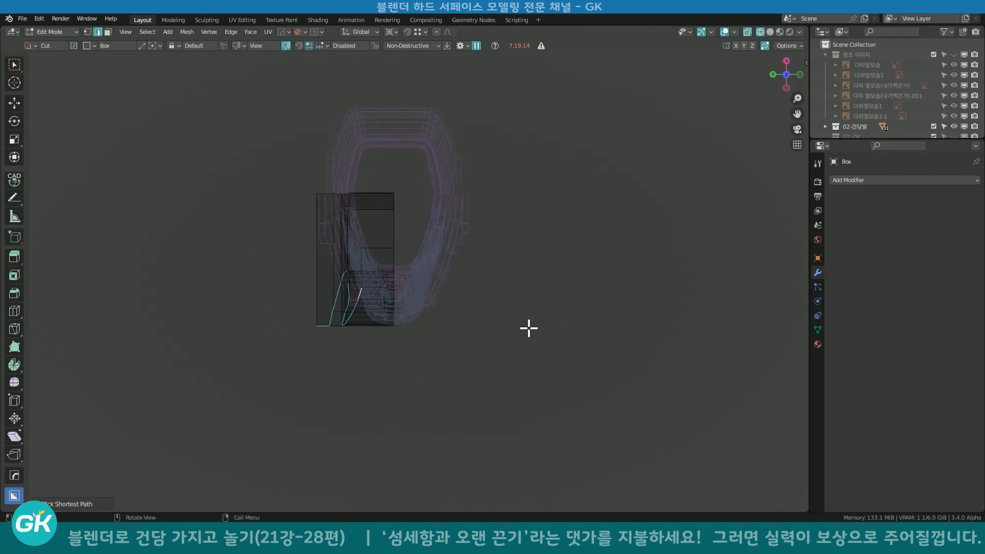
key(g)
key(y)
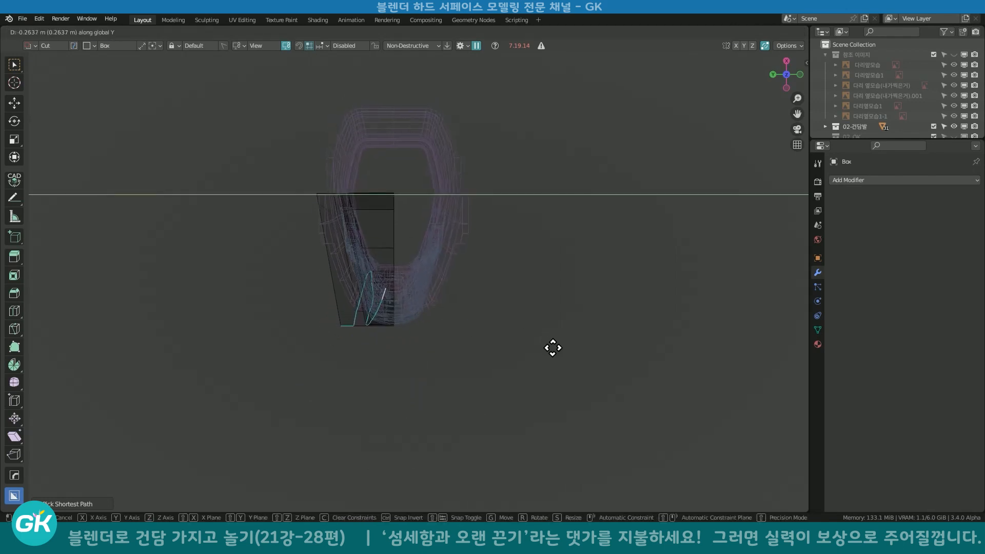
click(557, 351)
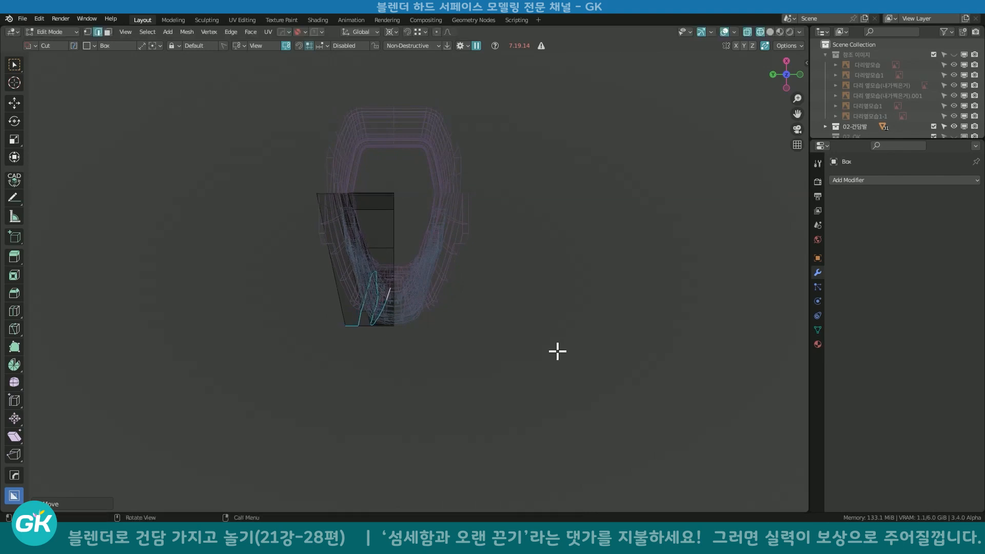
Check the tapered block against the surrounding leg panels and isolate it in local view.
key(shift+z)
middle_drag(494, 358, 462, 261)
scroll(465, 219, up, 1)
middle_drag(465, 219, 391, 129)
shift+scroll(387, 347, down, 4)
middle_drag(347, 387, 516, 244)
scroll(381, 395, up, 2)
middle_drag(381, 394, 378, 370)
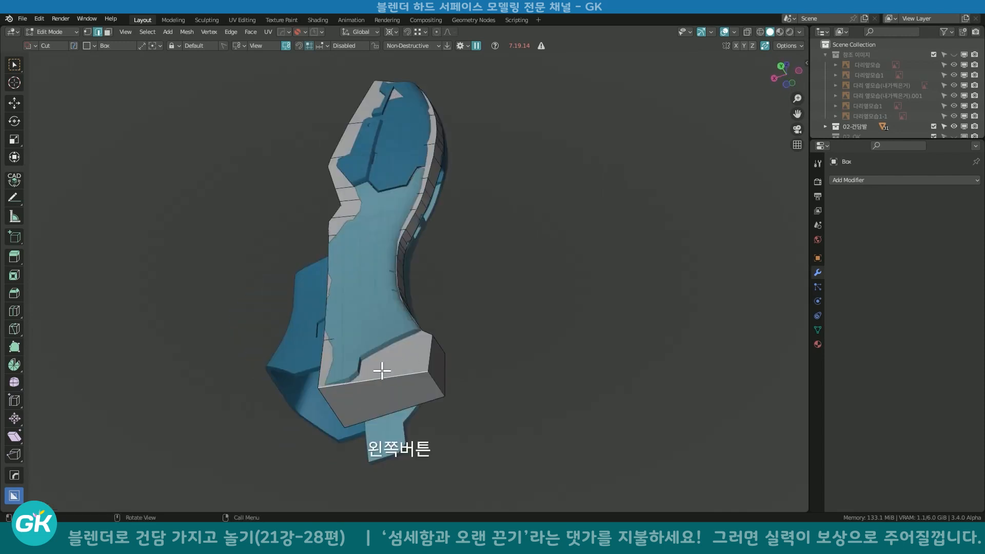
click(387, 365)
middle_drag(388, 365, 410, 379)
middle_drag(416, 345, 468, 202)
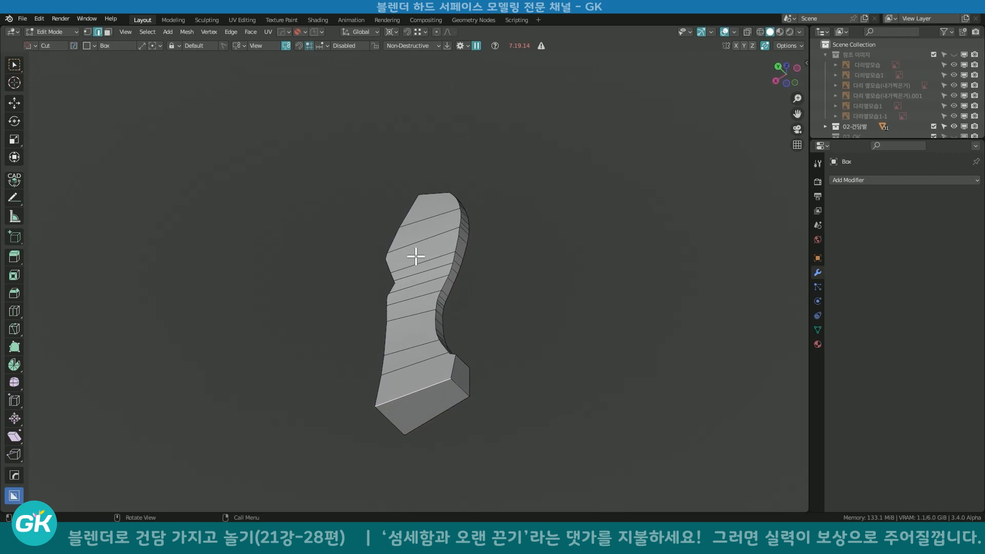
key(slash)
key(slash)
Try a knife cut along the X axis across the block's outer face from the upper corner of the ankle bend.
key(k)
click(427, 367)
key(x)
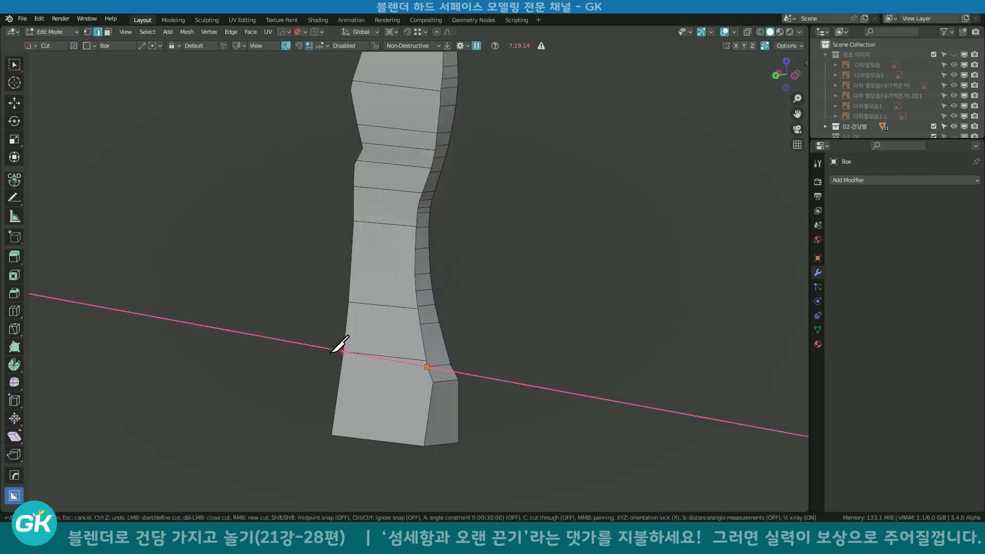
click(342, 354)
key(Return)
Knife-cut the outer face along the X axis from the lower corner of the ankle bend.
middle_drag(344, 353, 479, 362)
middle_drag(401, 388, 497, 362)
key(k)
key(x)
key(Return)
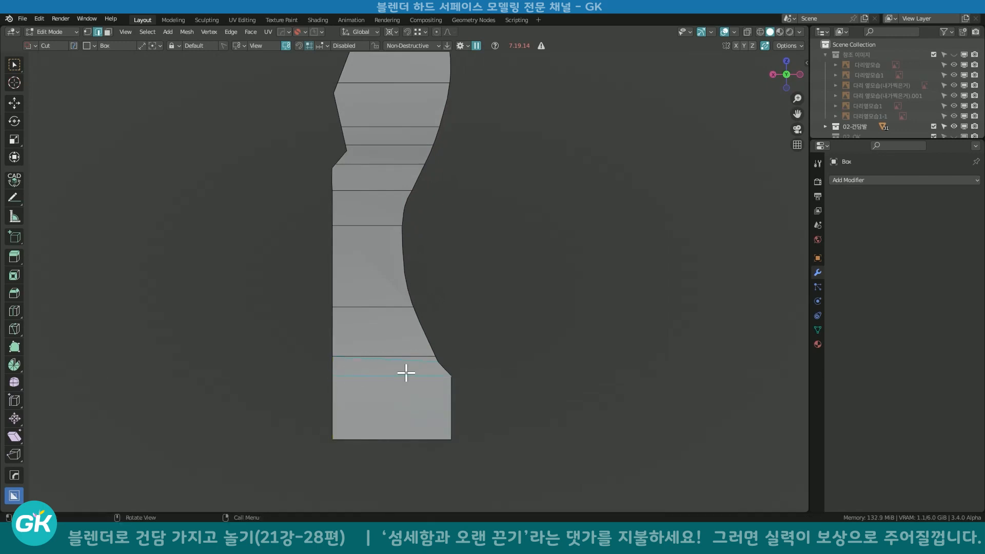
Knife-cut a level edge across the outer face along the X axis from the upper corner of the ankle bend.
middle_drag(392, 355, 532, 345)
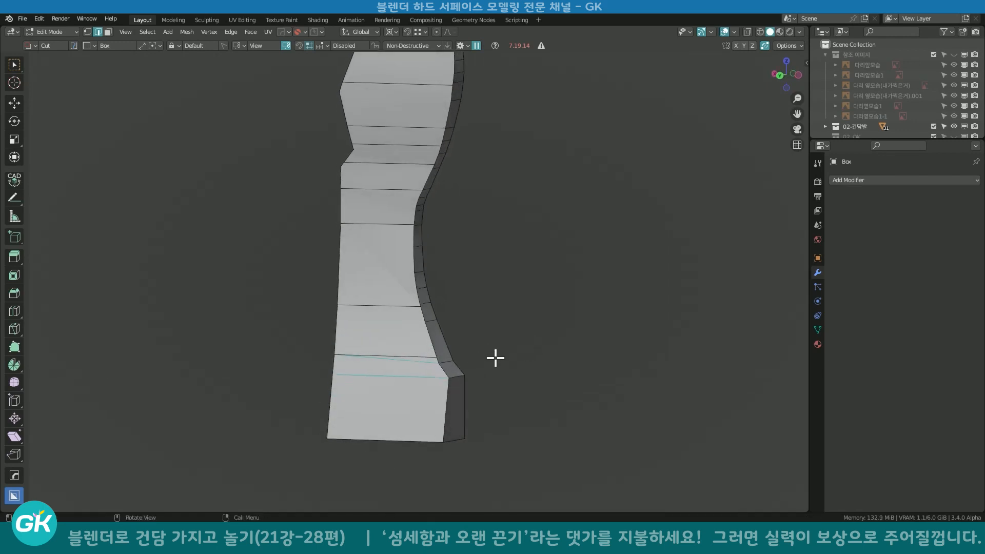
key(k)
click(439, 363)
alt+middle_drag(442, 361, 340, 372)
alt+scroll(487, 343, up, 1)
key(x)
click(334, 362)
key(Return)
Dissolve the slanted edge and the old cross edge just above the ankle bend's level cut.
click(392, 356)
shift+click(380, 359)
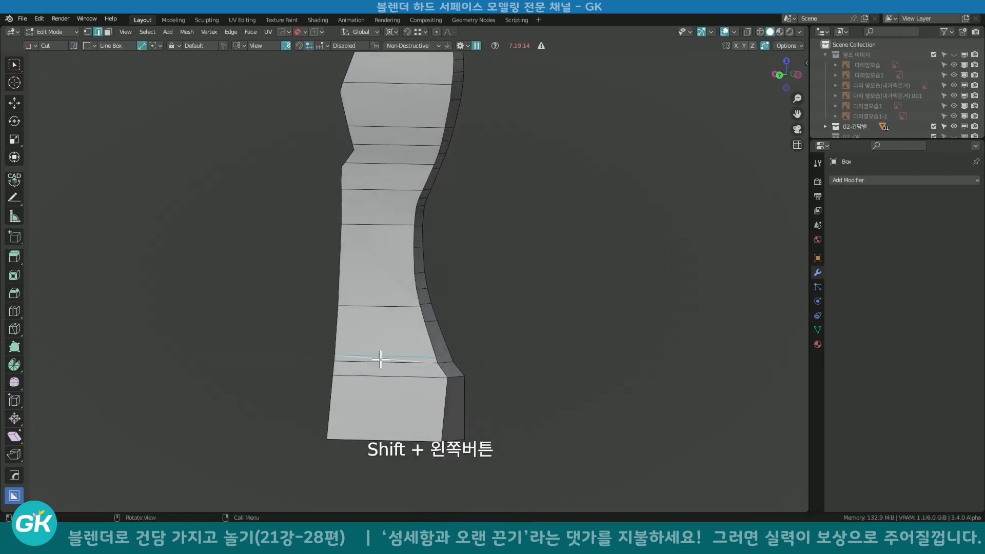
key(x)
click(354, 414)
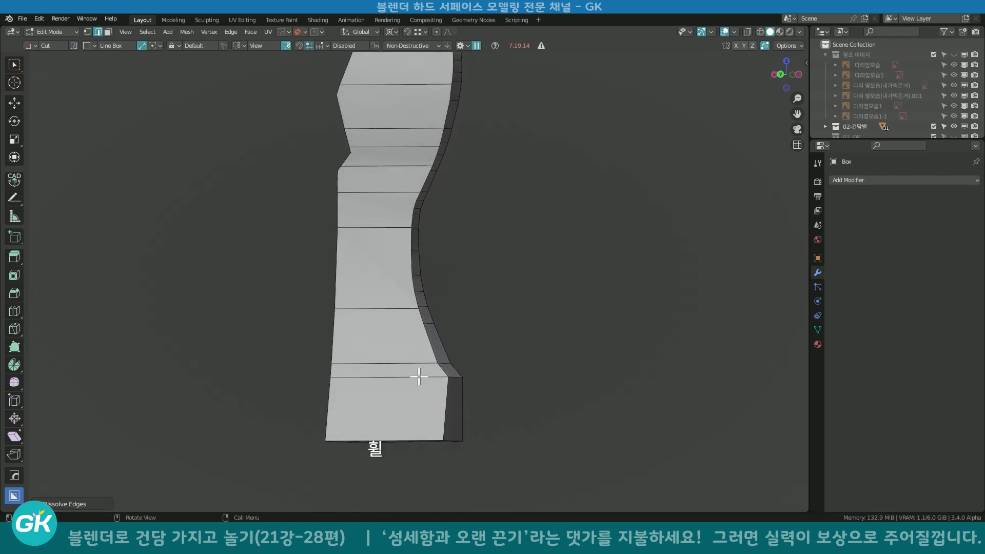
Knife-cut a level edge across the outer face just below the old cross edge on the lower shin.
shift+scroll(400, 324, up, 3)
shift+middle_drag(446, 383, 521, 327)
key(k)
click(465, 335)
key(x)
click(369, 335)
key(Return)
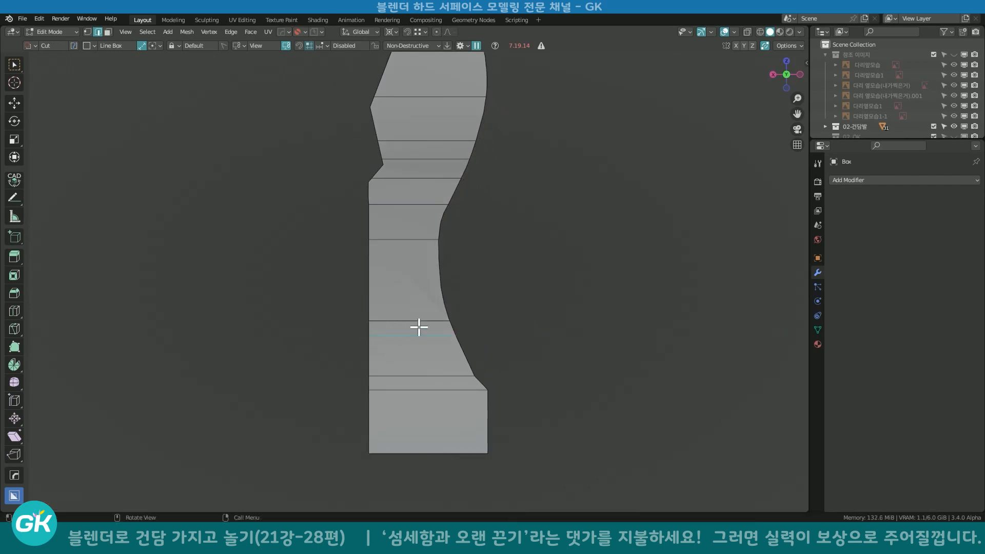
Knife-cut a level edge across the outer face just above the old cross edge on the lower shin.
middle_drag(442, 336, 382, 349)
key(k)
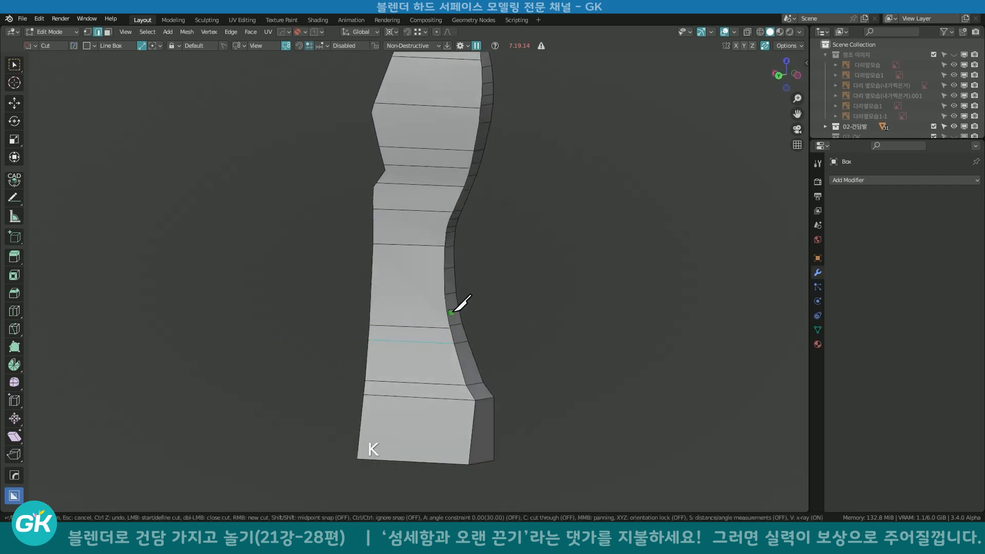
click(446, 310)
alt+middle_drag(446, 310, 484, 307)
key(x)
click(364, 309)
key(Return)
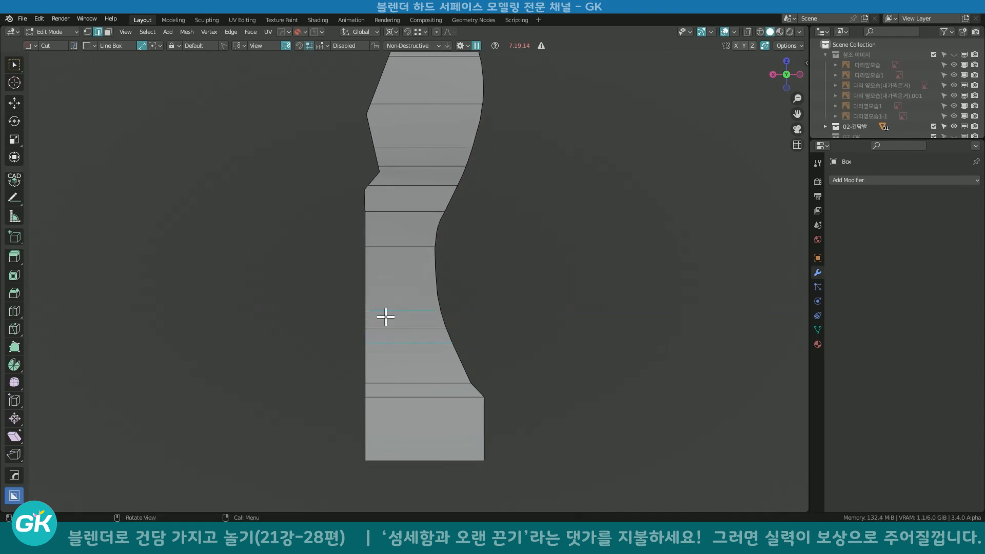
Knife-cut a level edge between the two lower shin cuts and dissolve the old cross edge beside it.
middle_drag(400, 346, 353, 356)
key(k)
click(447, 325)
alt+middle_drag(447, 325, 374, 312)
key(x)
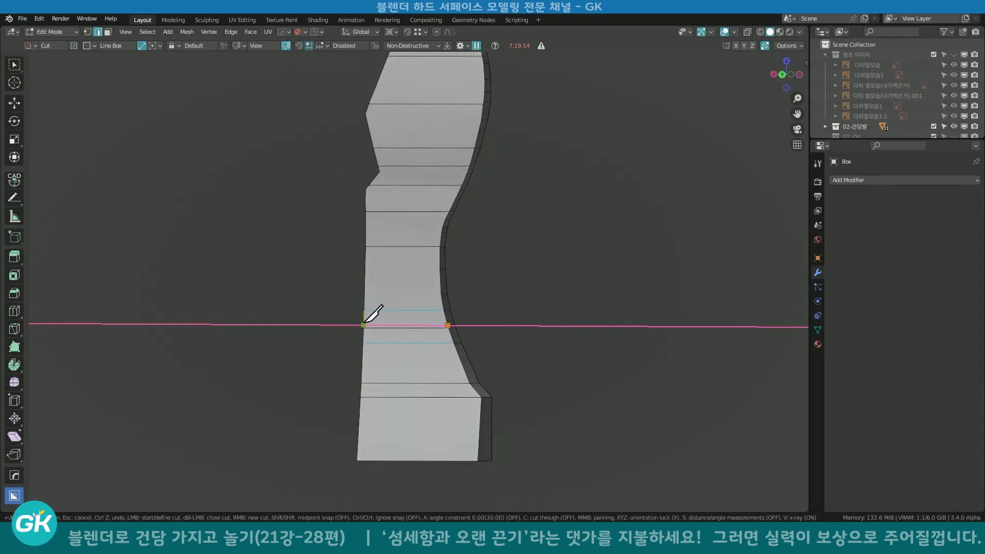
click(364, 325)
key(space)
key(x)
click(382, 331)
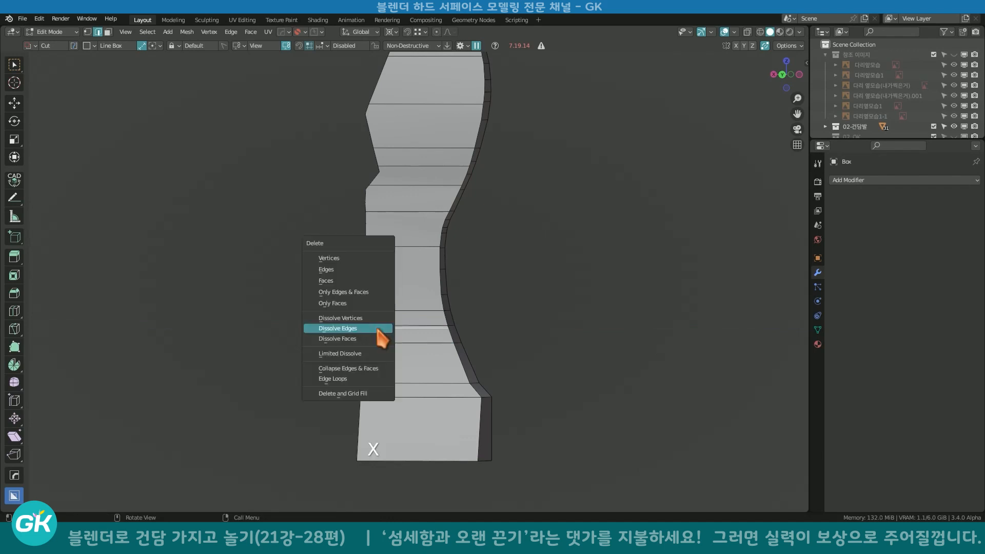
Knife-cut a level edge across the outer face in the section just above the notch behind the knee.
middle_drag(419, 317, 359, 354)
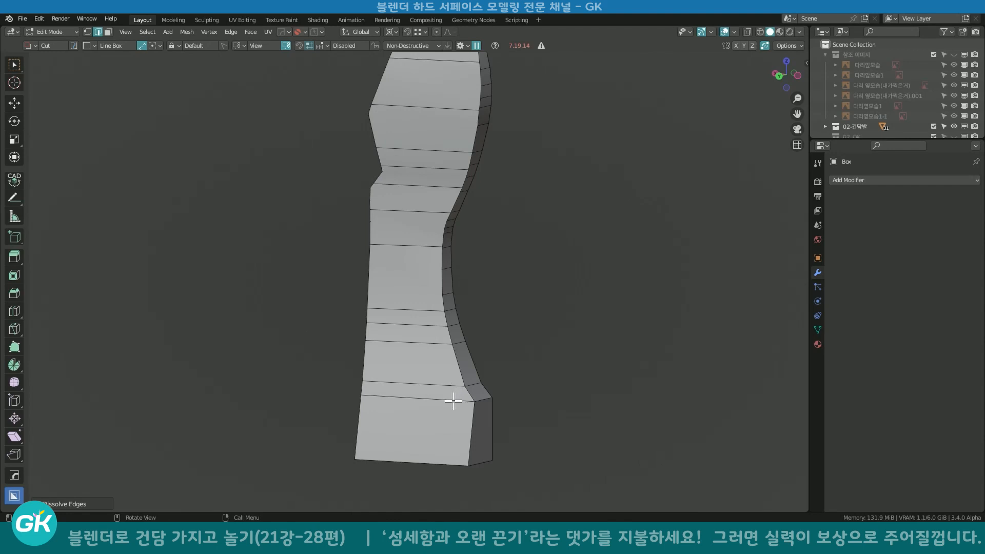
middle_drag(459, 396, 378, 353)
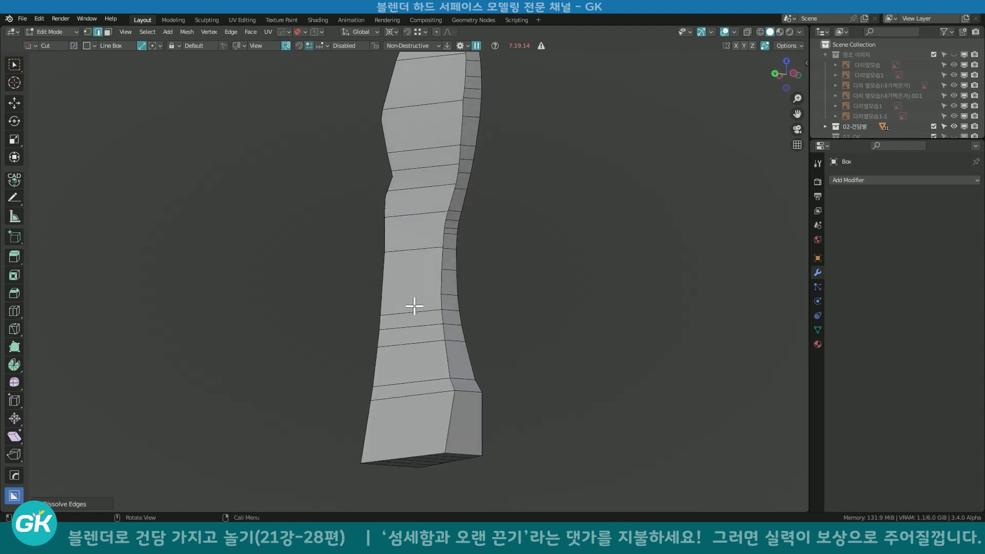
middle_drag(400, 308, 401, 351)
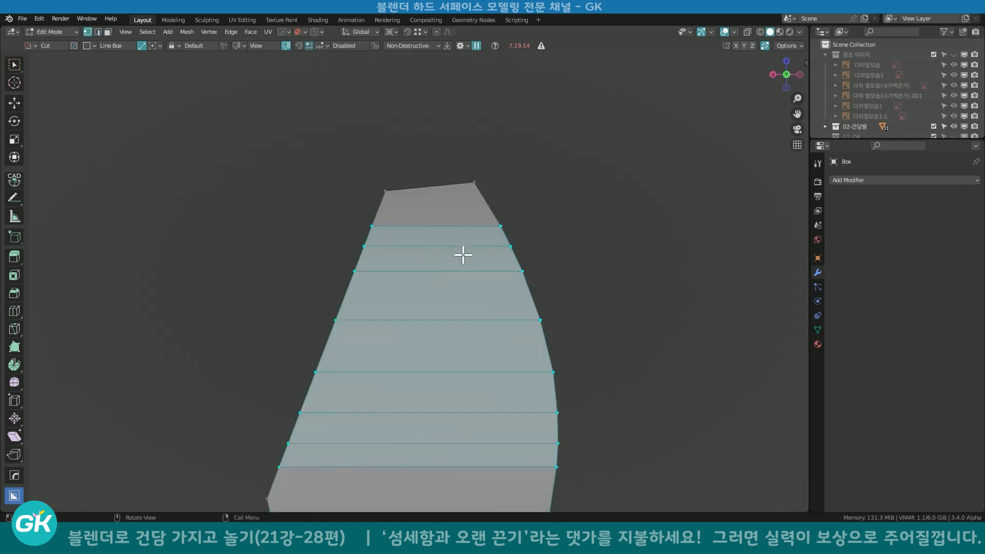
mouse_move(462, 254)
middle_down()
mouse_move(497, 246)
mouse_move(501, 340)
mouse_move(521, 303)
mouse_move(336, 317)
mouse_move(441, 209)
mouse_move(453, 239)
mouse_move(613, 198)
middle_up()
key(k)
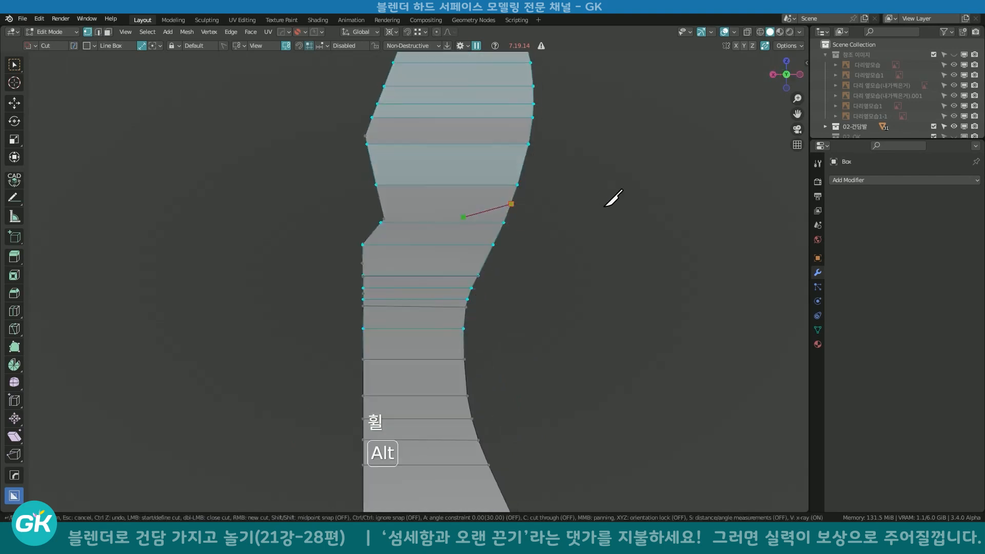
click(381, 204)
key(Return)
middle_drag(480, 239, 439, 266)
scroll(484, 266, down, 3)
click(453, 214)
mouse_move(434, 146)
middle_down()
mouse_move(383, 400)
mouse_move(358, 316)
mouse_move(506, 358)
mouse_move(430, 153)
middle_up()
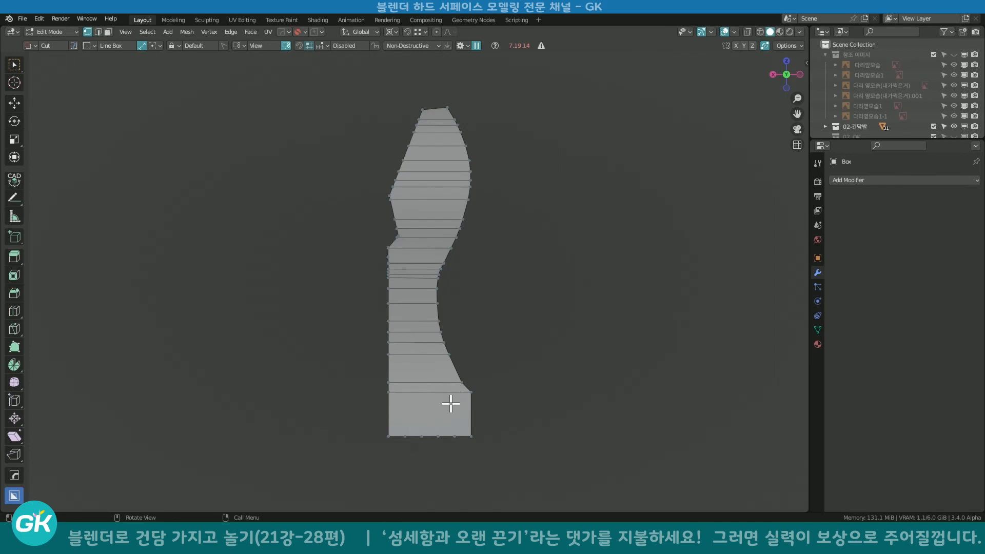
shift+middle_drag(437, 320, 422, 332)
key(k)
key(Escape)
Switch to edge selection and add three evenly spaced vertical loop cuts through the block's upper knee section.
click(98, 32)
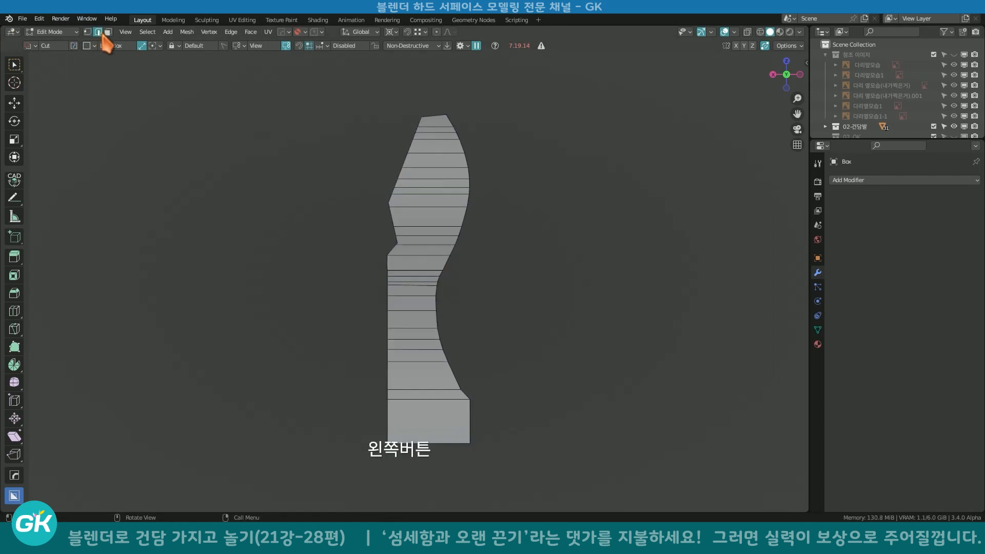
key(ctrl+r)
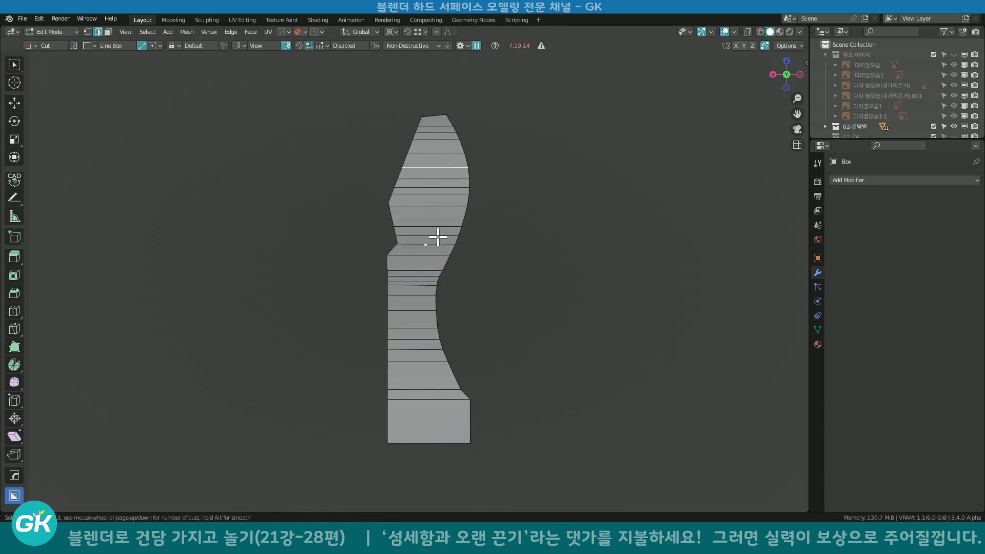
scroll(456, 166, up, 2)
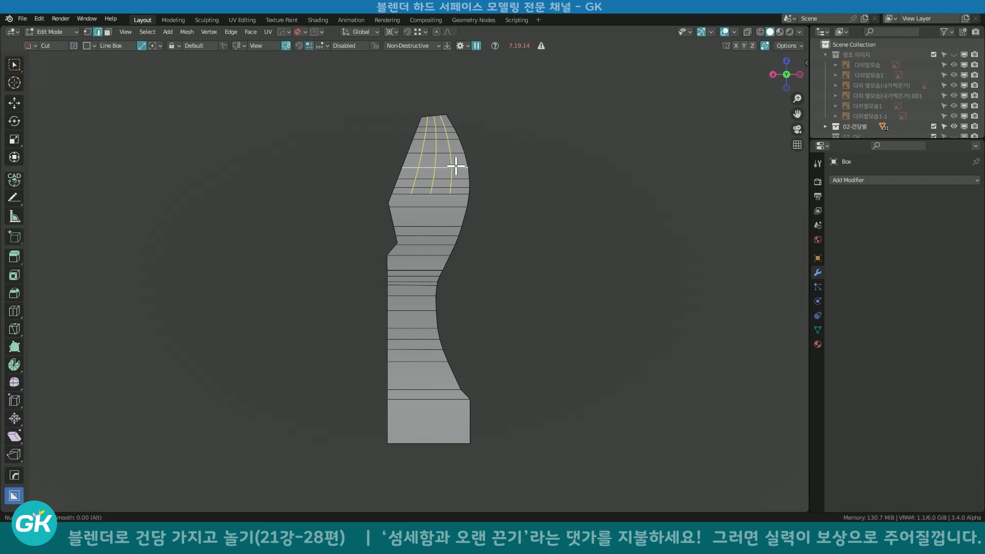
click(455, 166)
right_click(447, 202)
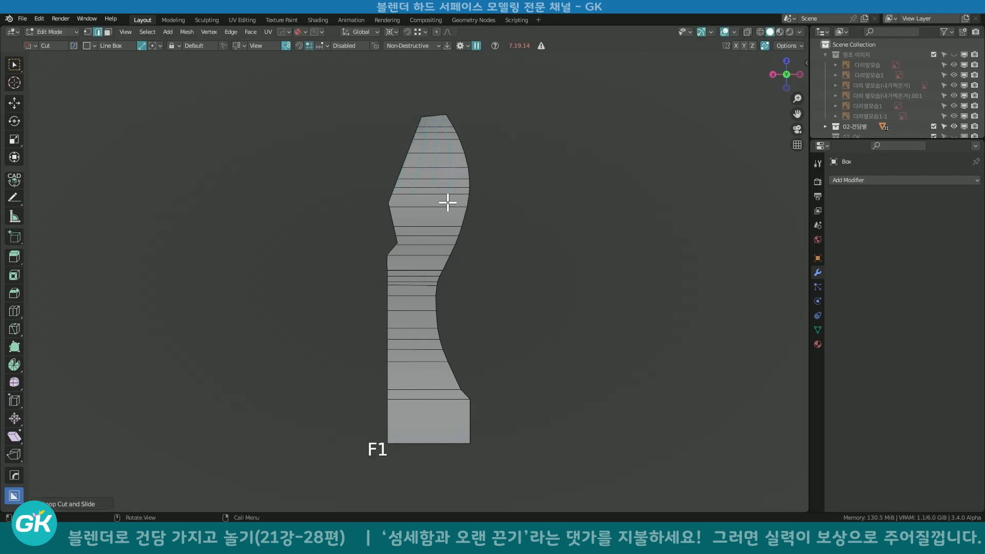
Add three evenly spaced vertical loop cuts to the section between the upper knee and the notch.
click(461, 207)
key(ctrl+r)
click(428, 208)
right_click(425, 225)
key(ctrl+r)
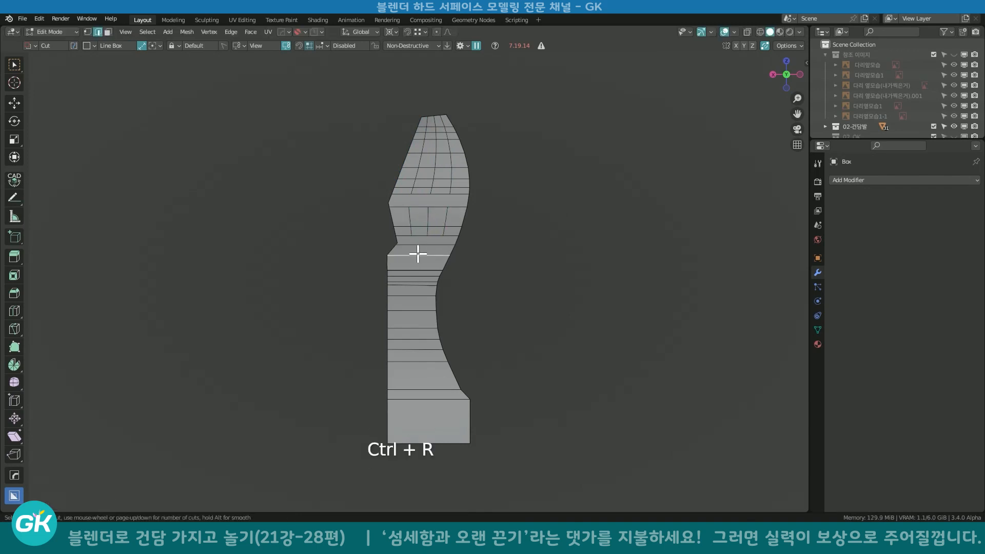
click(418, 243)
key(ctrl+r)
key(Escape)
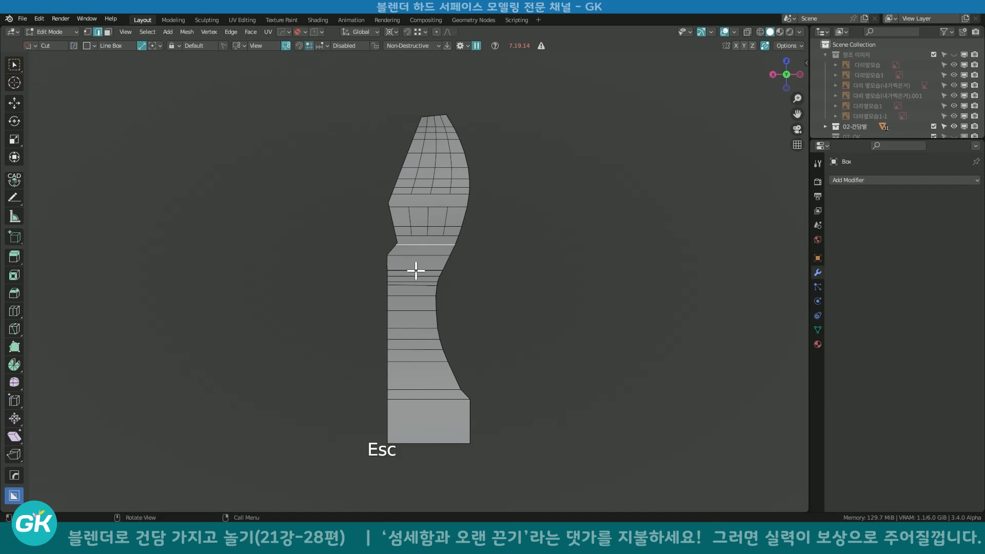
key(ctrl+r)
click(414, 280)
key(Escape)
Add three evenly spaced vertical loop cuts through the shin section down to the lower block.
key(ctrl+r)
scroll(410, 295, up, 2)
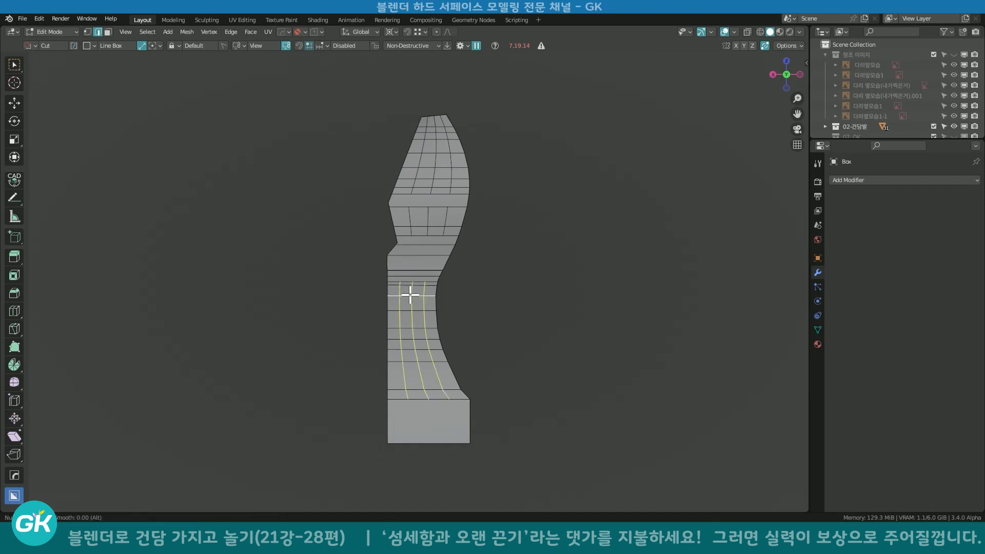
click(410, 295)
key(Escape)
Knife-cut three edges across the outer face from the shin's vertical loops up to the loops above the notch.
scroll(468, 267, up, 2)
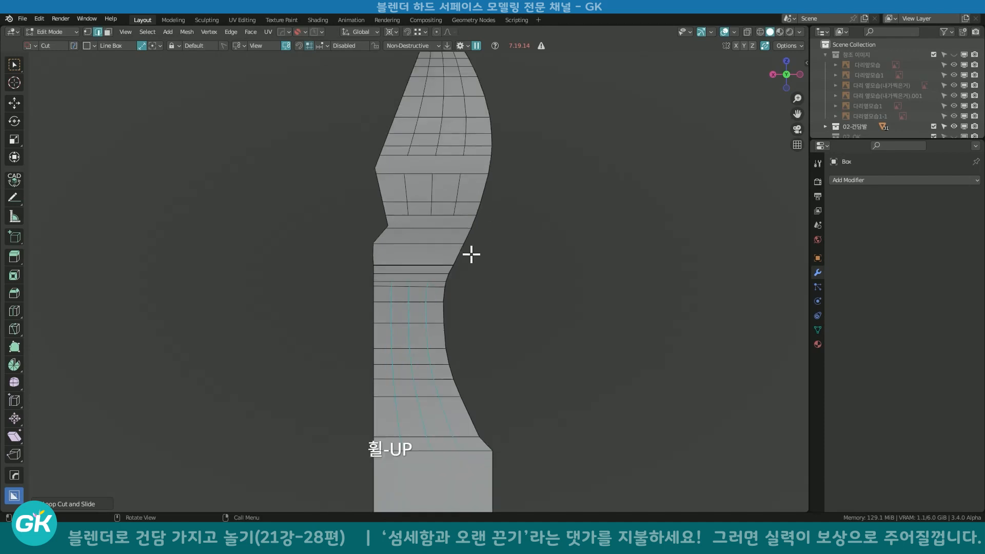
shift+scroll(472, 256, up, 2)
scroll(427, 328, up, 1)
scroll(427, 327, up, 1)
shift+scroll(430, 343, up, 1)
key(k)
click(421, 366)
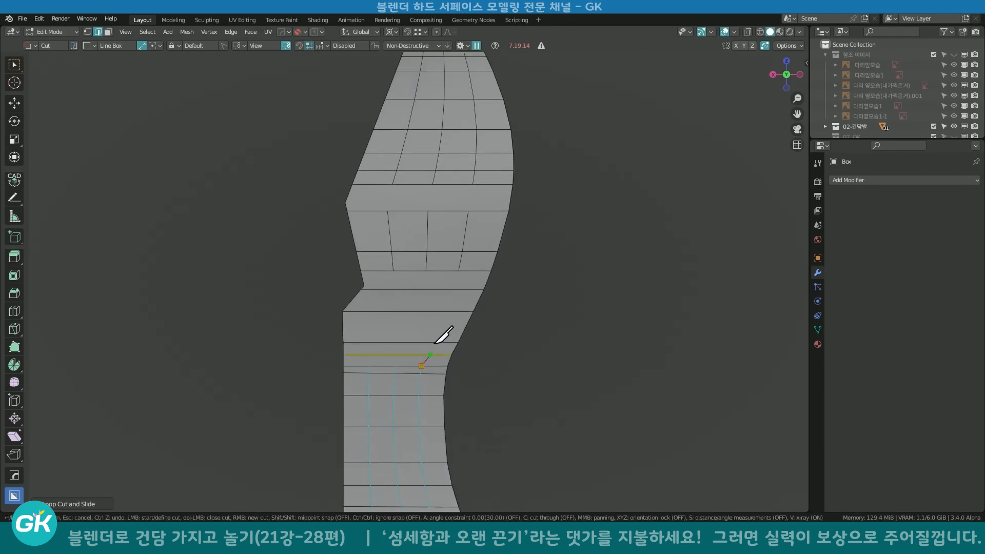
key(k)
click(395, 366)
key(Return)
key(k)
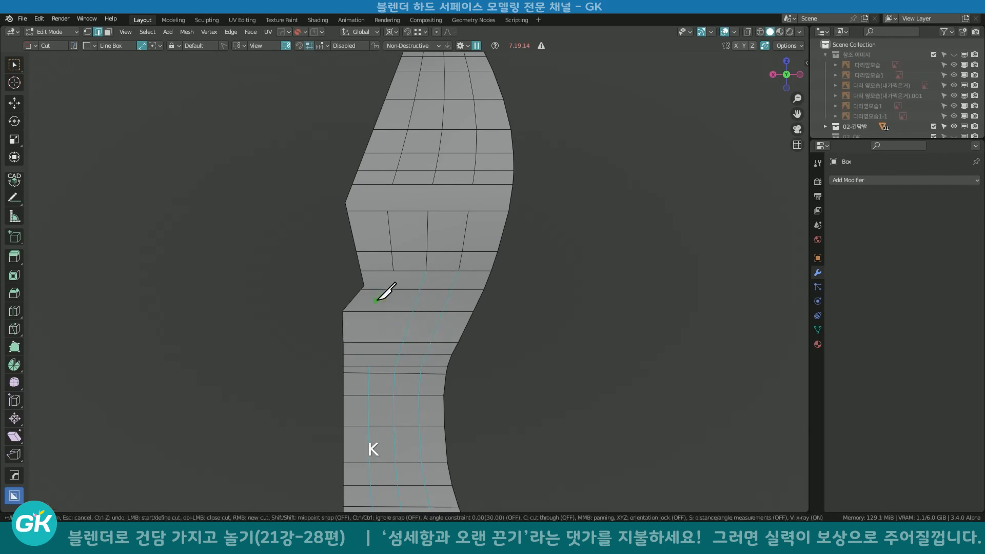
key(Escape)
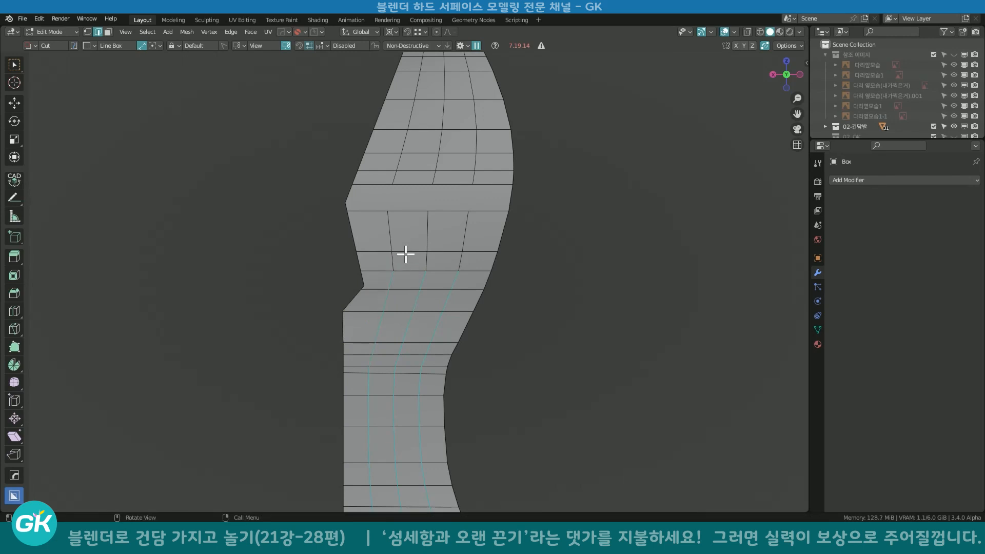
Knife-cut connecting edges across the gap between the upper knee's vertical loops and the loops below them.
shift+scroll(433, 343, up, 4)
key(k)
click(454, 327)
click(458, 301)
key(Return)
key(k)
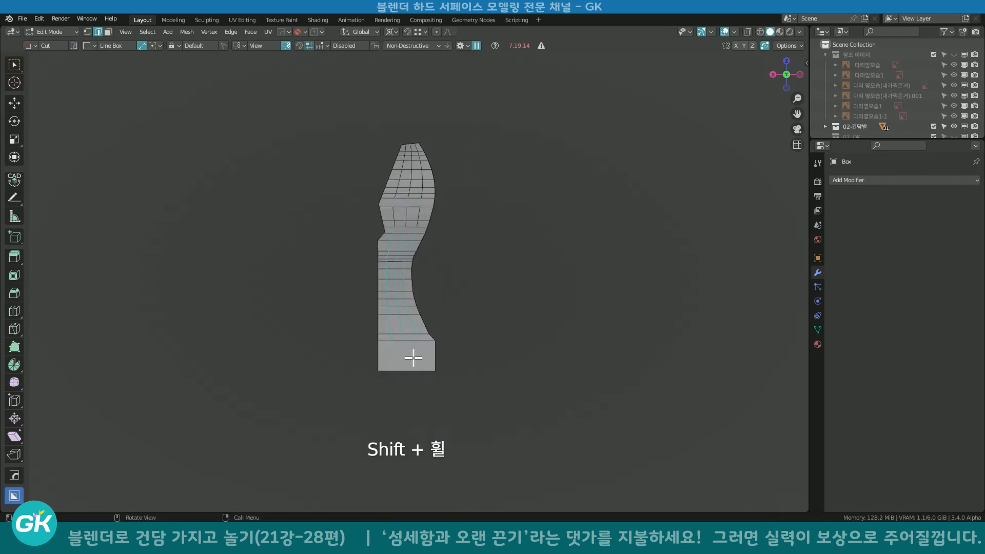
Knife-cut the three vertical edge lines down through the bottom section to the block's lower edge.
key(k)
click(420, 341)
click(423, 371)
key(Return)
key(k)
click(406, 341)
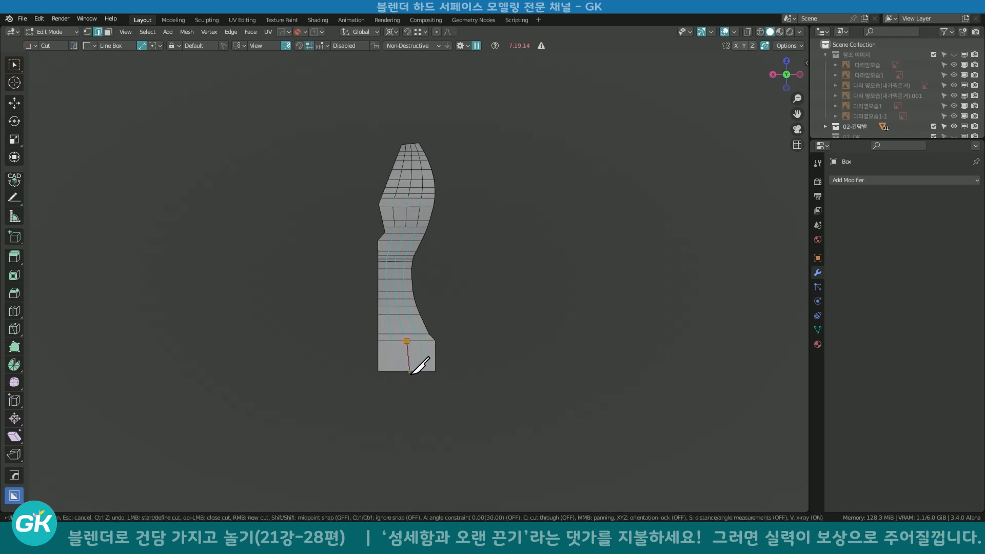
click(409, 370)
key(Return)
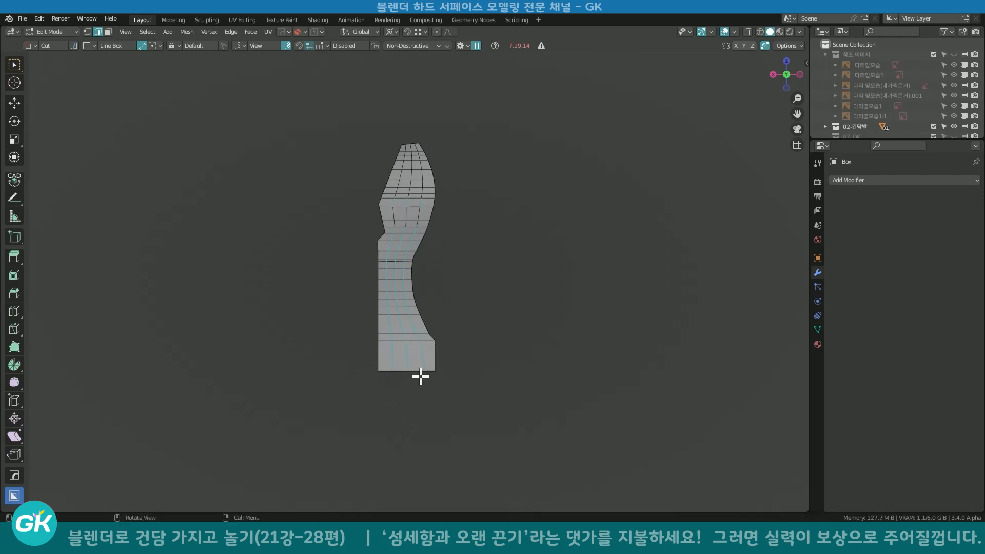
Select the middle vertical edge path of the outer face from bottom to top and move it outward about 0.12 m along Y.
middle_drag(420, 376, 393, 349)
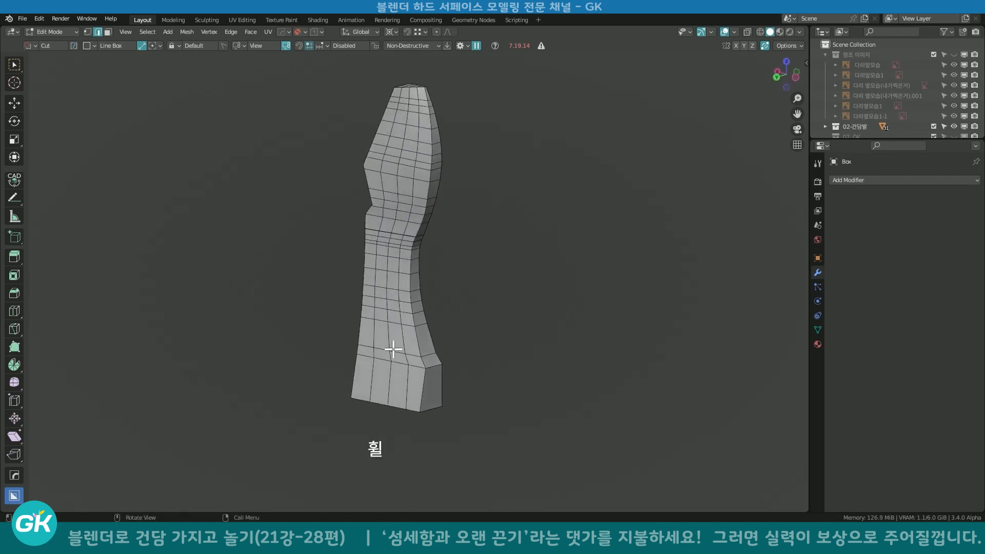
click(388, 393)
ctrl+click(411, 92)
middle_drag(532, 266, 308, 268)
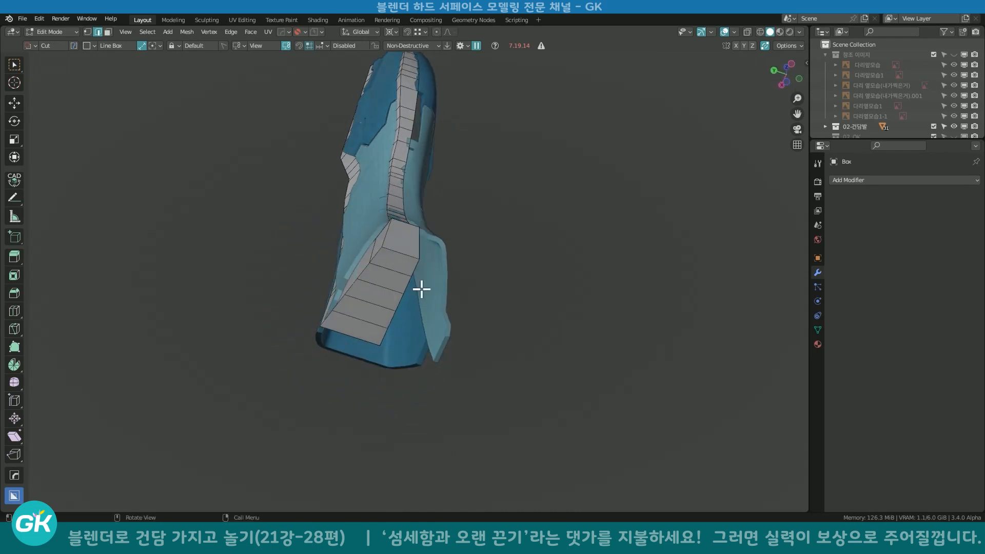
shift+middle_drag(371, 285, 406, 308)
key(g)
key(y)
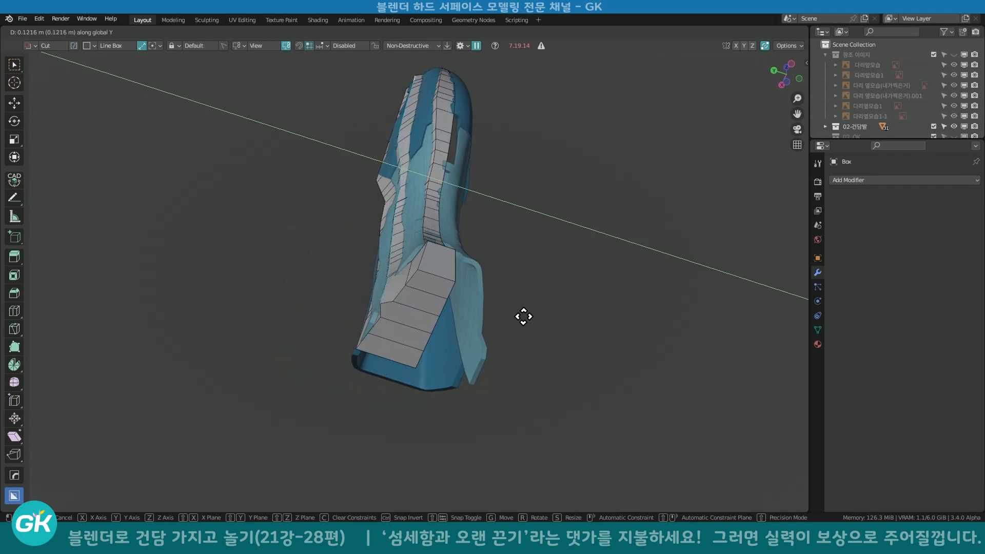
click(524, 317)
Move the vertical edge paths on both sides of the middle one outward along Y to round the outer side.
middle_drag(523, 317, 448, 345)
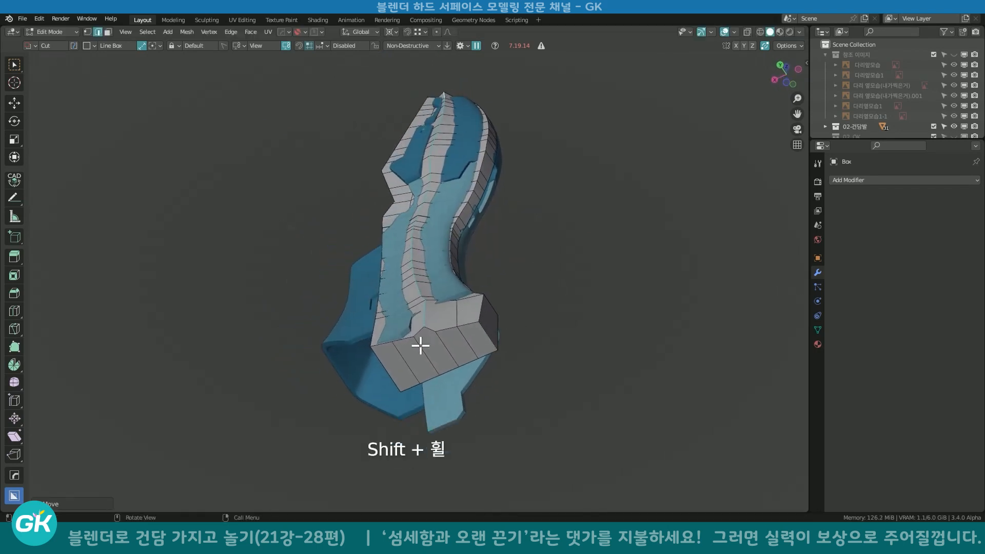
click(600, 356)
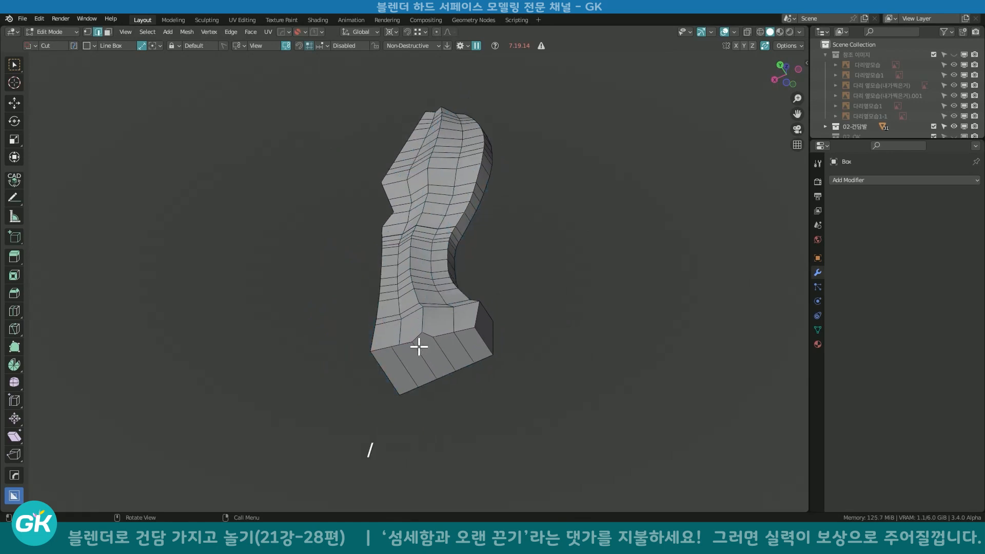
scroll(418, 345, down, 2)
click(393, 360)
middle_drag(415, 224, 428, 143)
ctrl+click(428, 103)
middle_drag(549, 352, 440, 359)
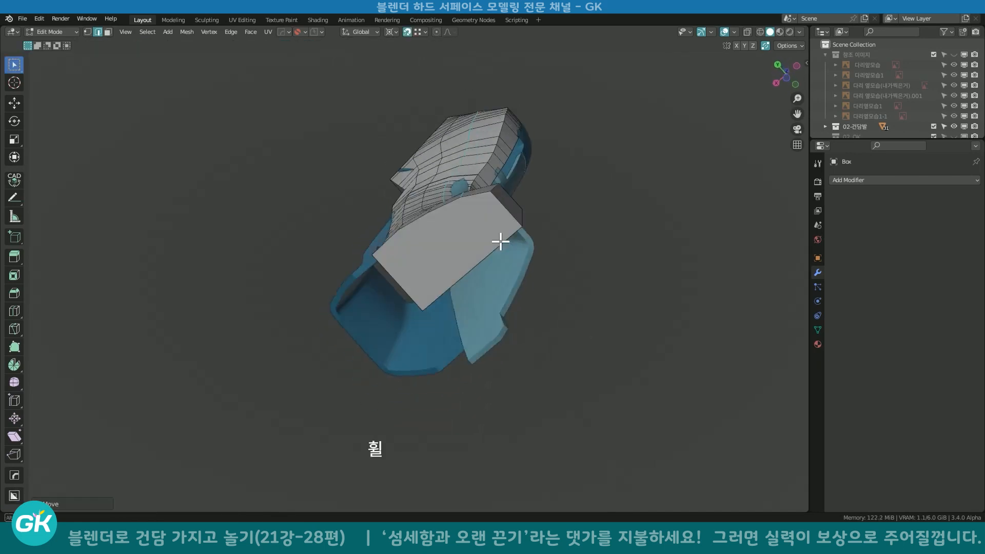
middle_drag(501, 242, 477, 308)
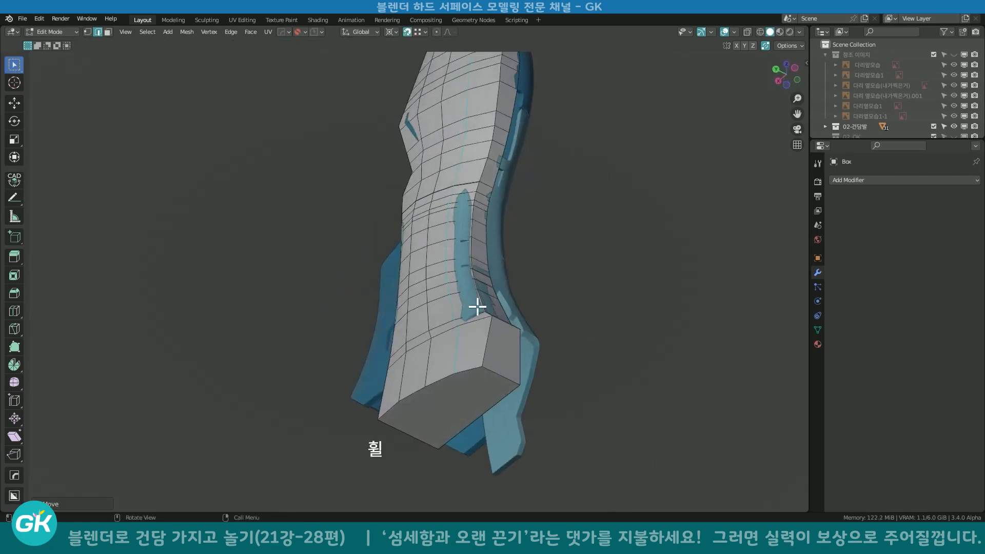
scroll(477, 307, down, 4)
middle_drag(475, 228, 475, 292)
scroll(520, 353, up, 4)
shift+middle_drag(520, 353, 399, 367)
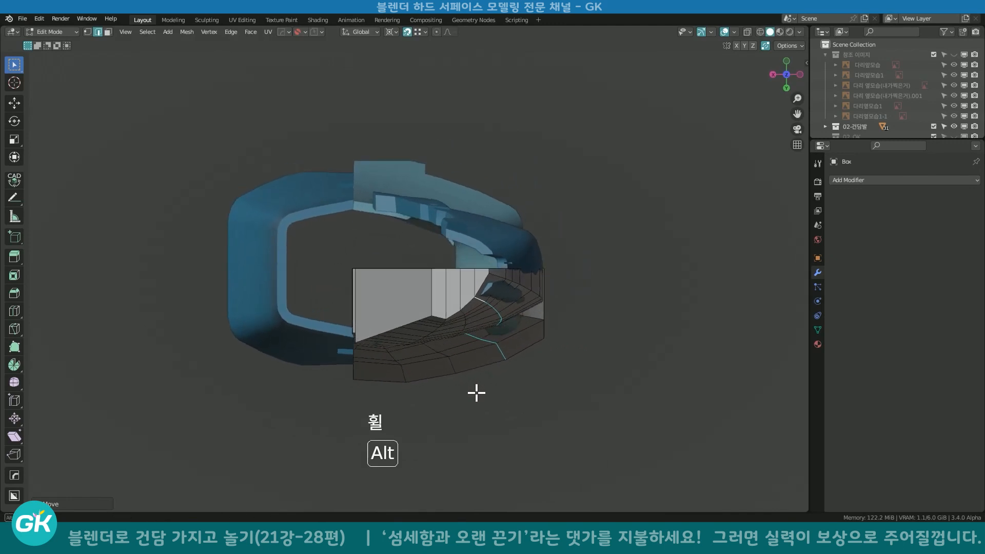
Reselect the middle vertical edge path from bottom to top and adjust its position along Y.
click(451, 365)
ctrl+click(464, 313)
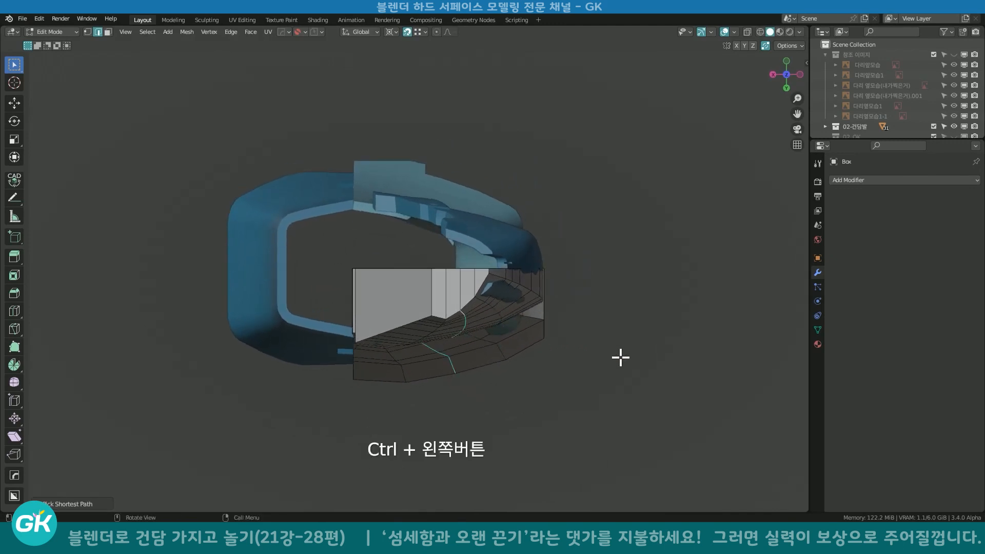
key(g)
key(y)
click(620, 361)
Return to Object Mode and mirror the block across the leg's centre with a bisecting Z-axis mirror around an empty.
middle_drag(575, 384, 420, 328)
shift+middle_drag(453, 381, 440, 323)
key(Tab)
click(435, 268)
click(541, 445)
click(431, 449)
key(alt+x)
click(381, 171)
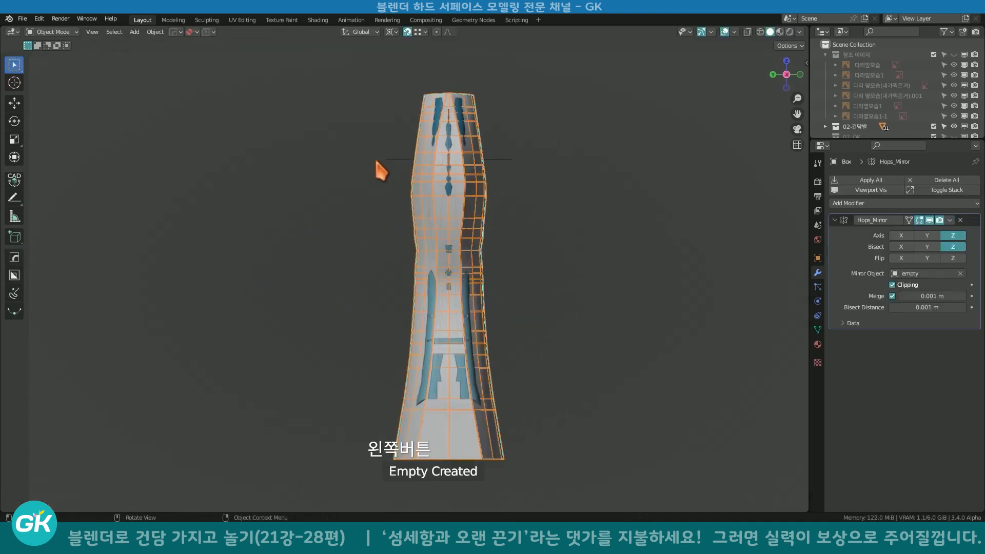
Select the upper knee's vertical corner edge path, move it along Y and rotate it about -4.7 degrees.
middle_drag(479, 341, 532, 391)
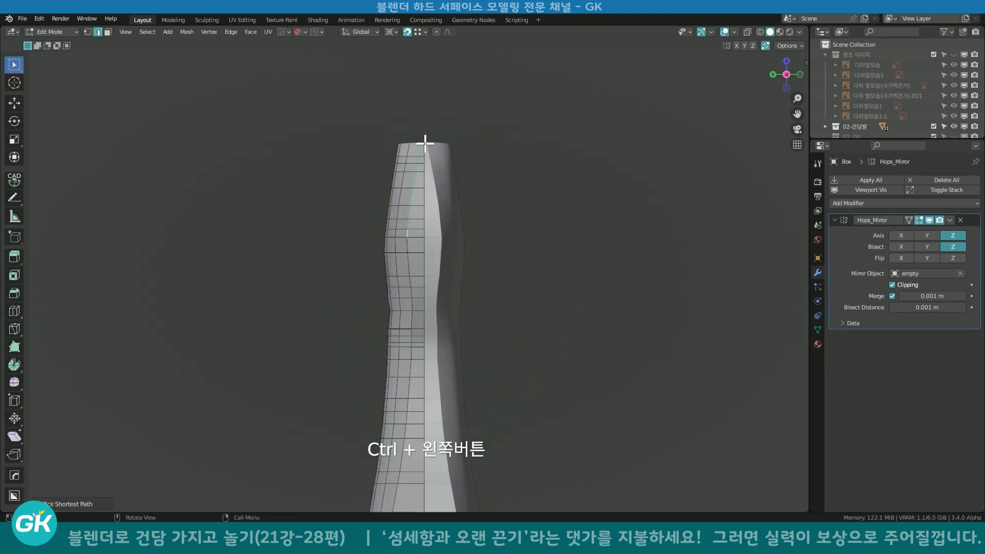
key(g)
key(y)
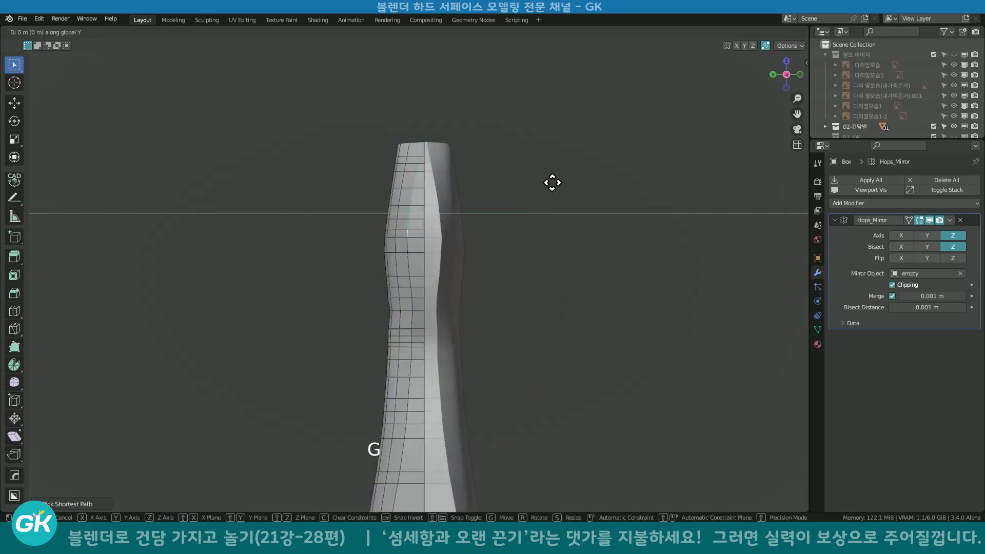
click(550, 183)
key(r)
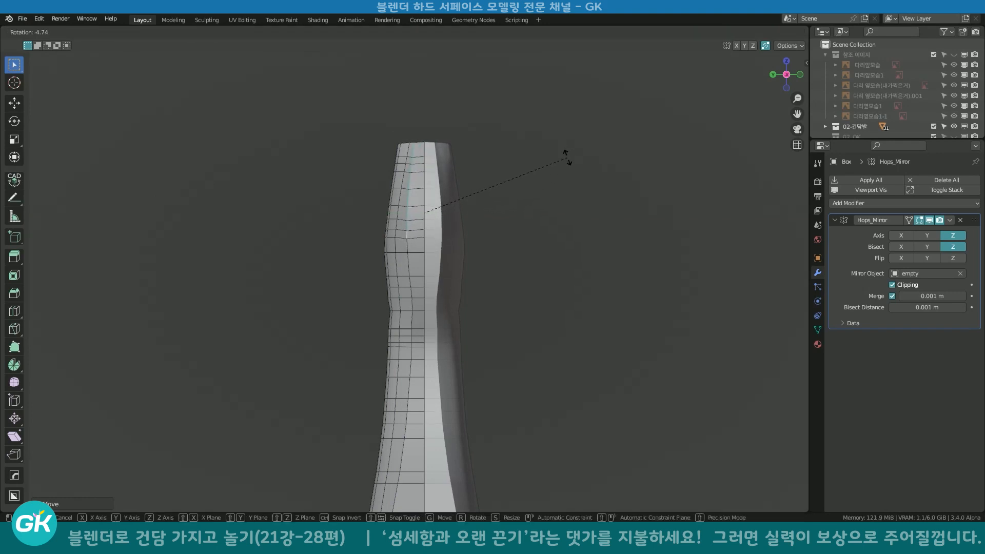
click(565, 158)
Select the neighbouring vertical edge path on the upper knee, rotate it about -3 degrees and shift it along Y.
middle_drag(439, 210, 469, 222)
ctrl+click(391, 231)
middle_drag(391, 231, 543, 200)
key(r)
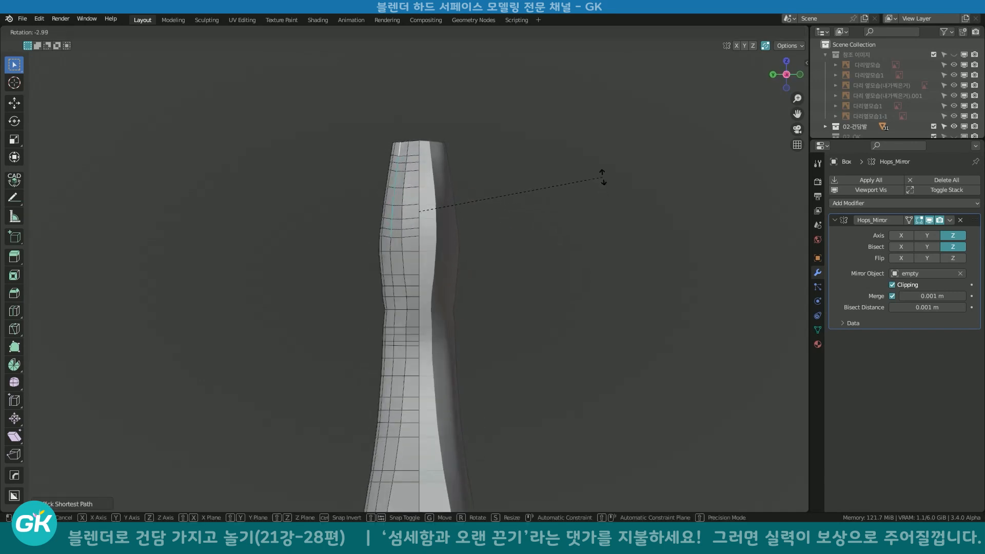
click(601, 179)
key(g)
key(y)
click(565, 190)
scroll(422, 231, down, 2)
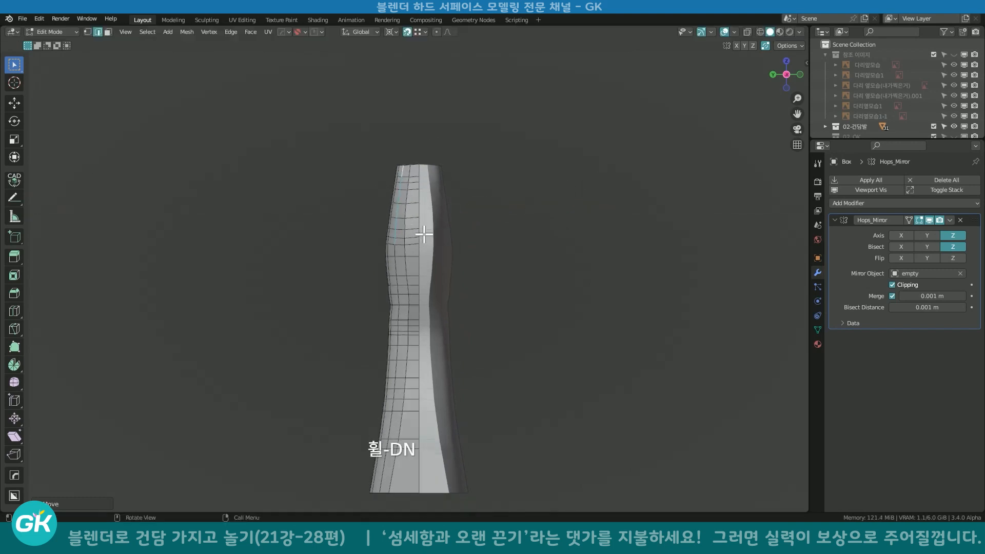
Select the lower of the two nearly overlapping cross edges just below the notch and dissolve it.
shift+scroll(430, 248, down, 2)
scroll(413, 310, up, 2)
scroll(403, 286, up, 4)
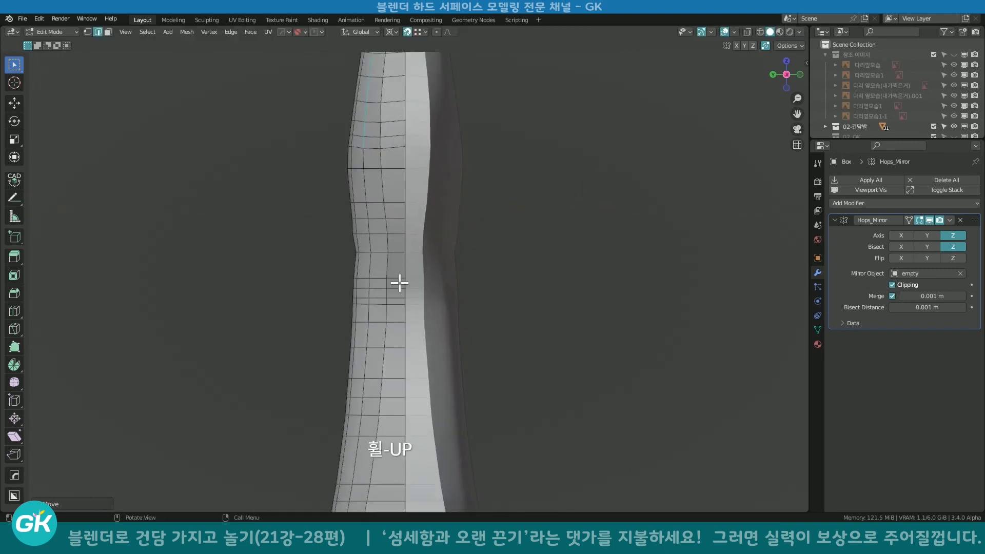
alt+middle_drag(384, 285, 371, 284)
click(371, 283)
shift+click(372, 299)
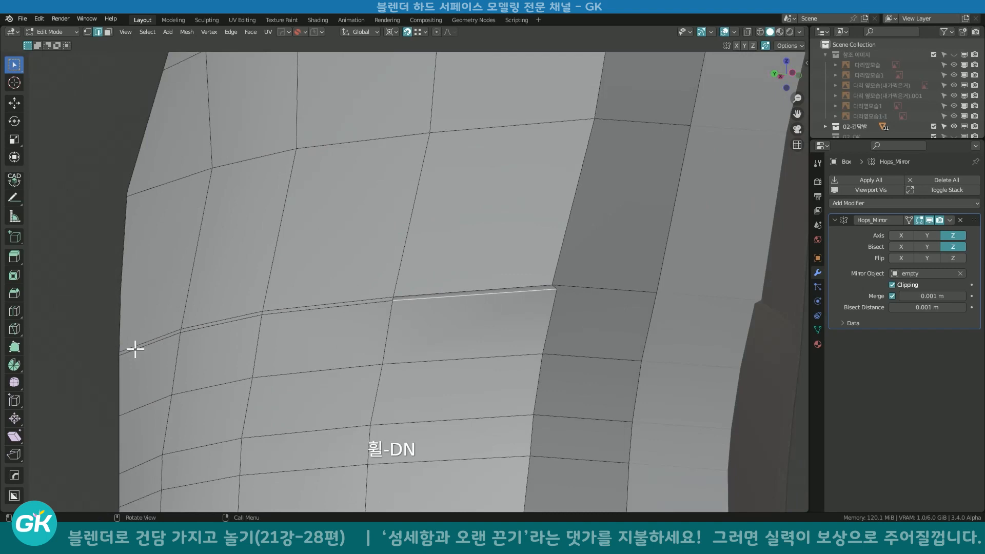
ctrl+click(131, 348)
key(x)
click(136, 350)
Move the two corner-path vertices just below the notch about -0.01 m and -0.005 m along Y to straighten the line.
scroll(416, 317, down, 5)
middle_drag(416, 317, 345, 362)
key(Escape)
key(g)
key(g)
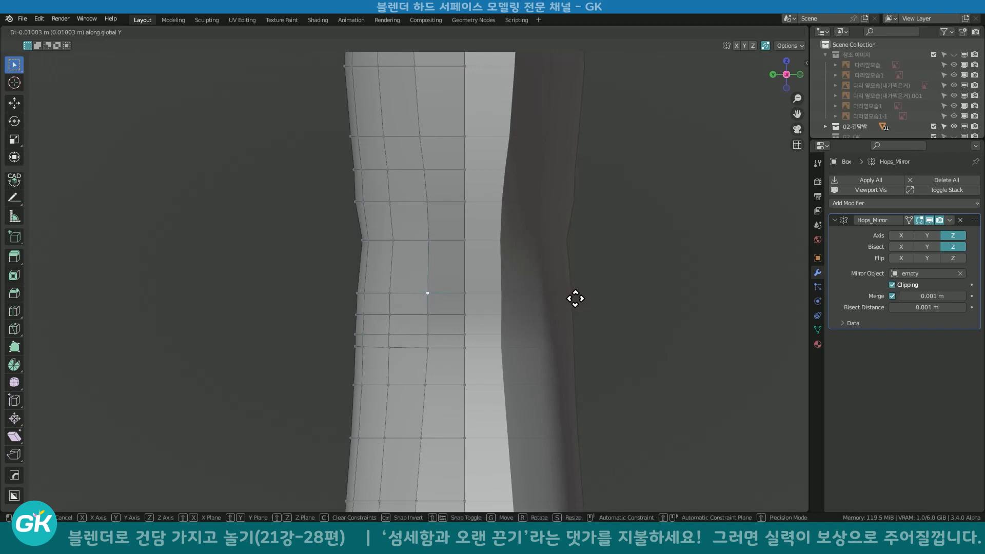
click(576, 299)
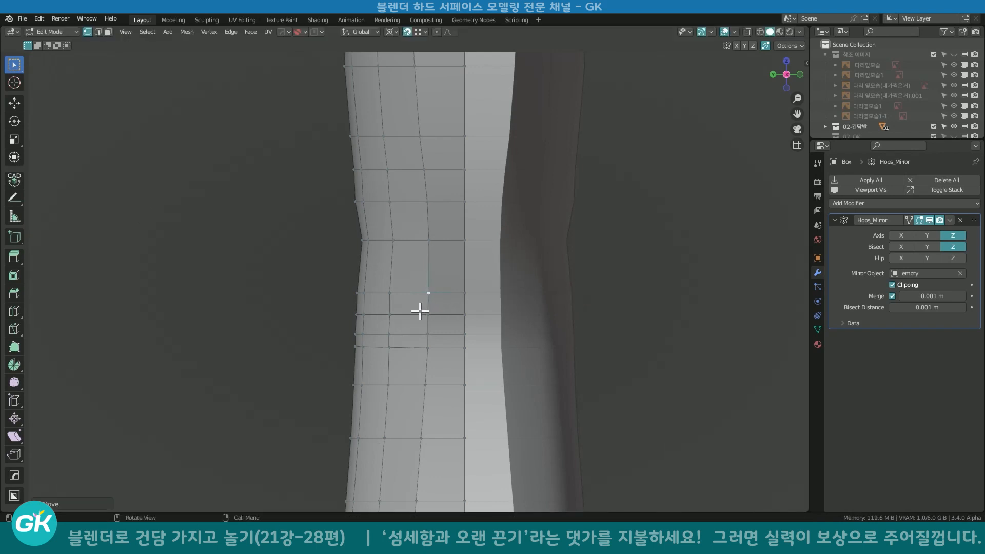
click(426, 314)
key(g)
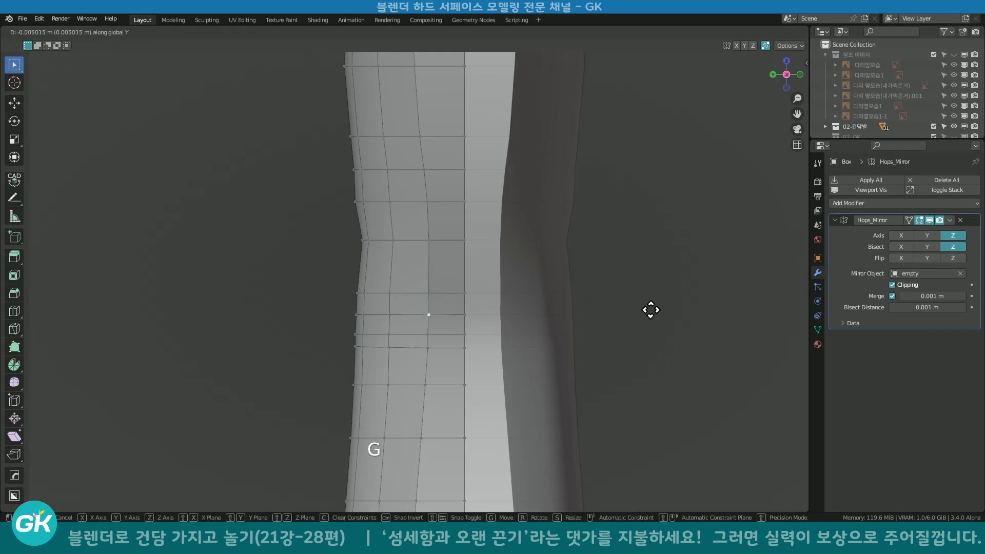
click(650, 313)
Apply the block's mirror modifier and move the block about 2.8 m along Y, beside the leg armour.
scroll(543, 270, down, 3)
shift+scroll(543, 271, down, 2)
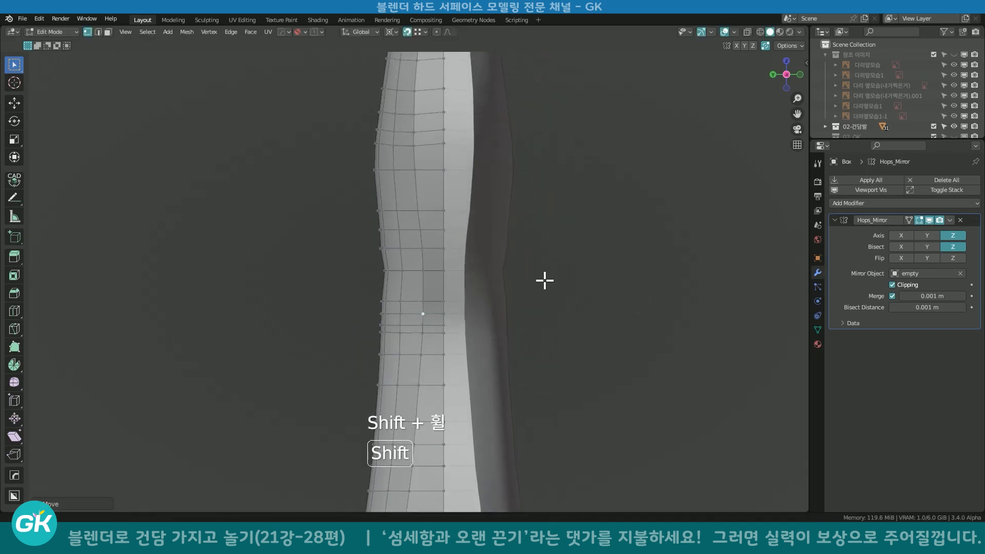
scroll(492, 287, down, 3)
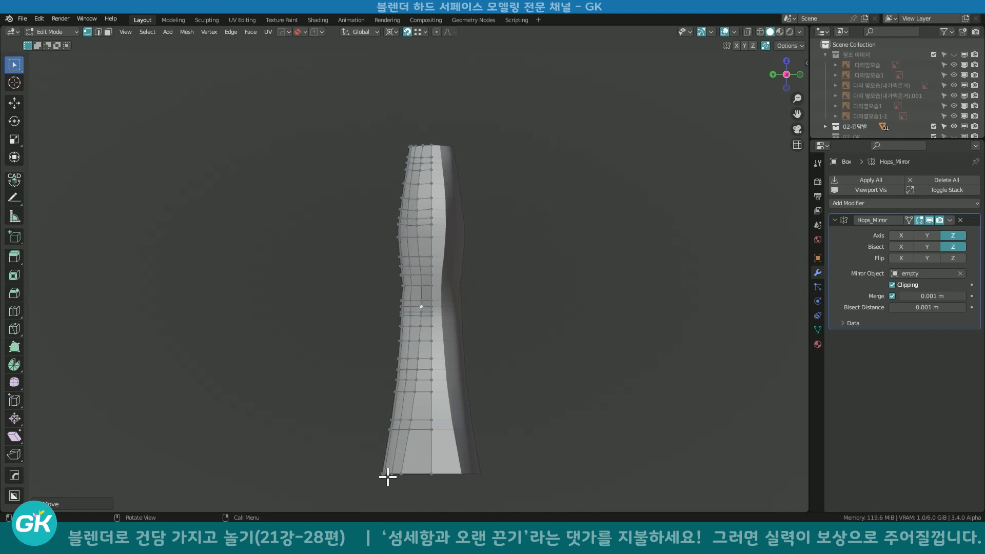
middle_drag(436, 394, 466, 250)
middle_drag(425, 400, 529, 425)
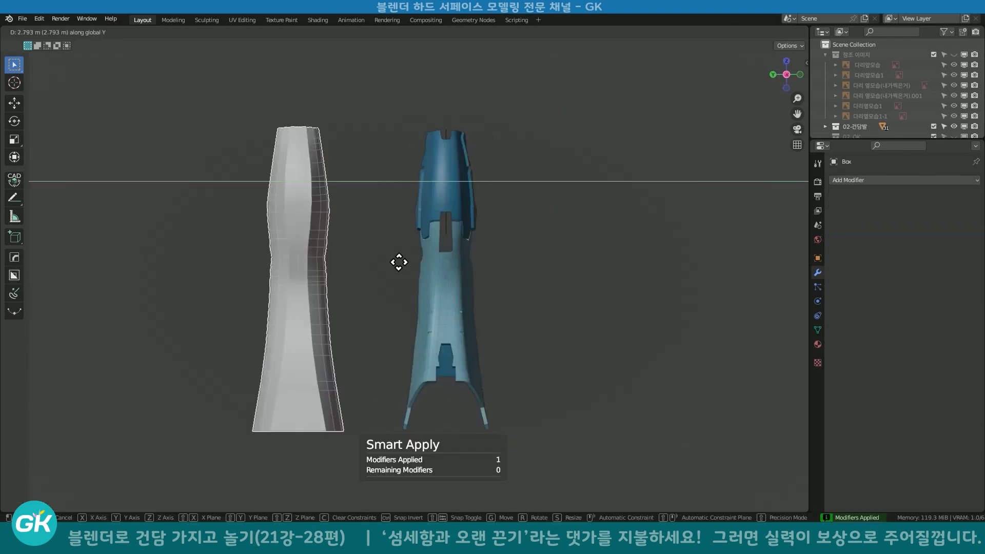
click(398, 262)
Select the vertical edge path along the block's front corner from top to bottom and smooth it with LoopTools Relax.
shift+middle_drag(378, 275, 411, 264)
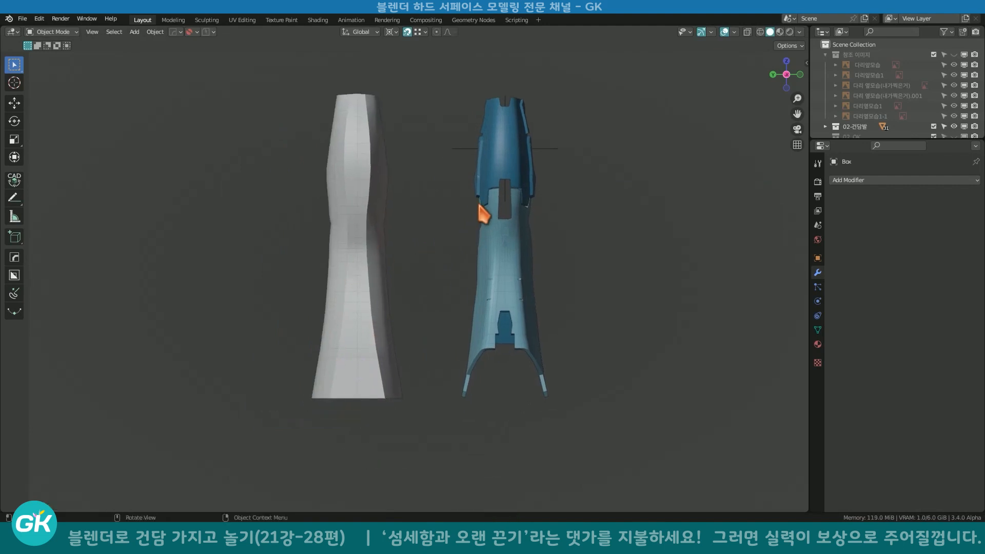
middle_drag(358, 236, 368, 305)
click(369, 305)
key(Tab)
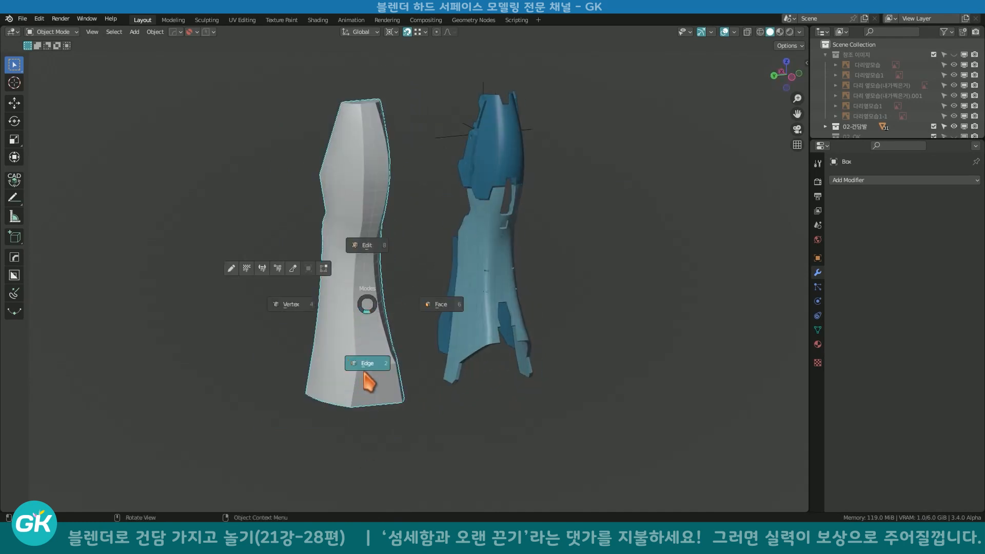
click(367, 363)
mouse_move(358, 365)
middle_down()
mouse_move(362, 345)
mouse_move(355, 377)
middle_up()
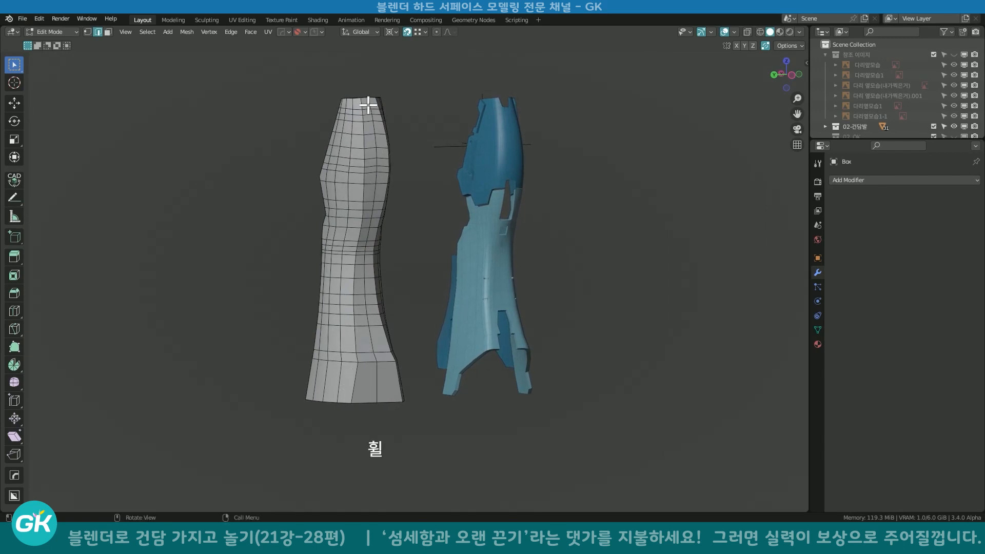
ctrl+click(356, 398)
shift+middle_drag(379, 230, 399, 209)
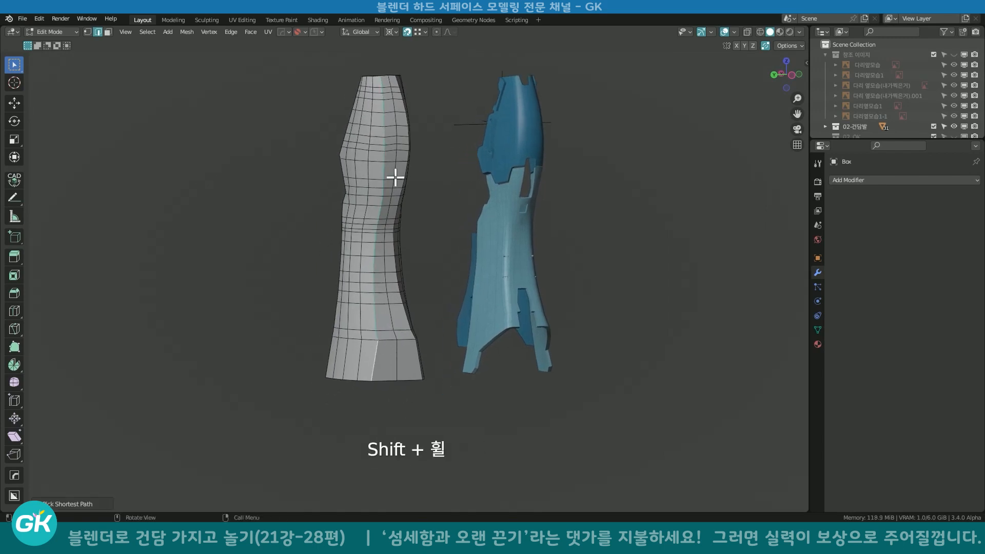
right_click(378, 352)
mouse_move(359, 55)
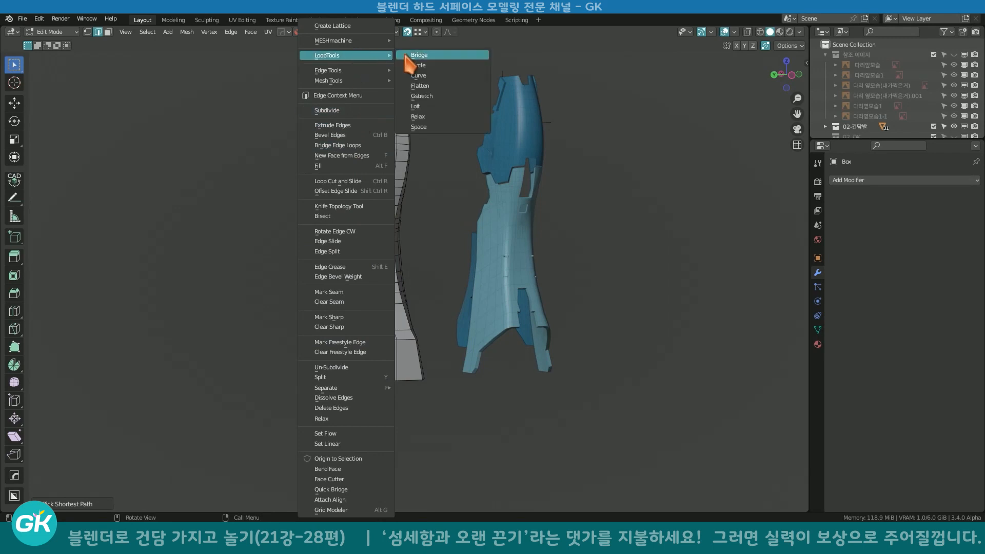
click(418, 117)
middle_drag(380, 268, 334, 294)
middle_drag(381, 210, 439, 360)
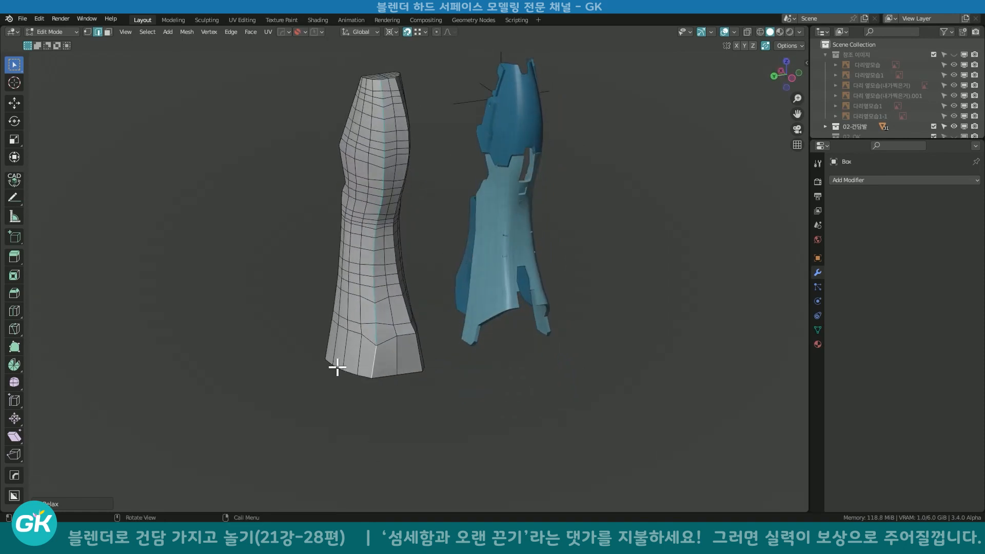
Select the first vertical edge path beside the front corner, toward the block's side, and smooth it with LoopTools Relax.
click(359, 362)
ctrl+click(372, 83)
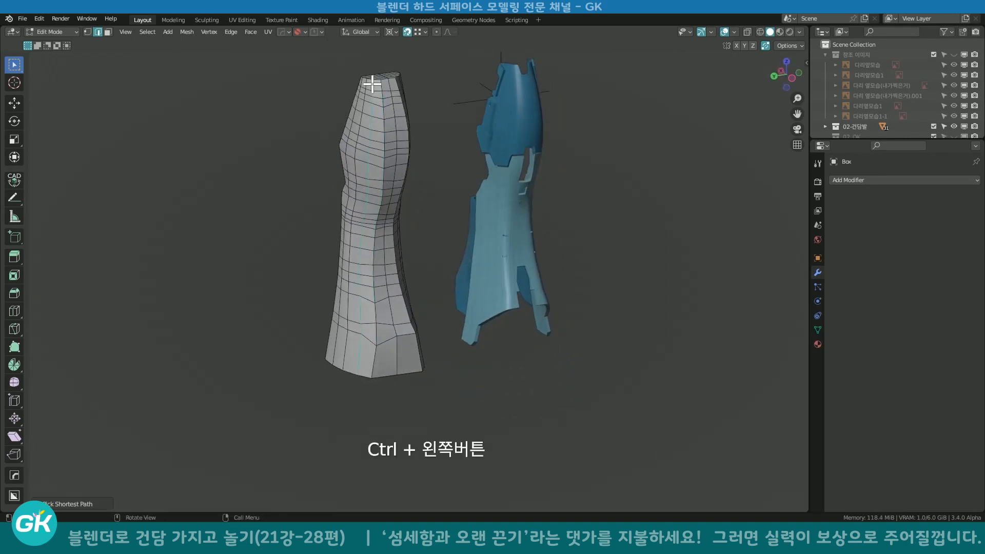
right_click(374, 85)
mouse_move(385, 56)
click(432, 117)
middle_drag(369, 222, 380, 73)
middle_drag(371, 353, 453, 354)
Relax the next vertical edge path further back on the block's side with LoopTools.
click(345, 371)
ctrl+click(365, 78)
right_click(369, 59)
mouse_move(371, 57)
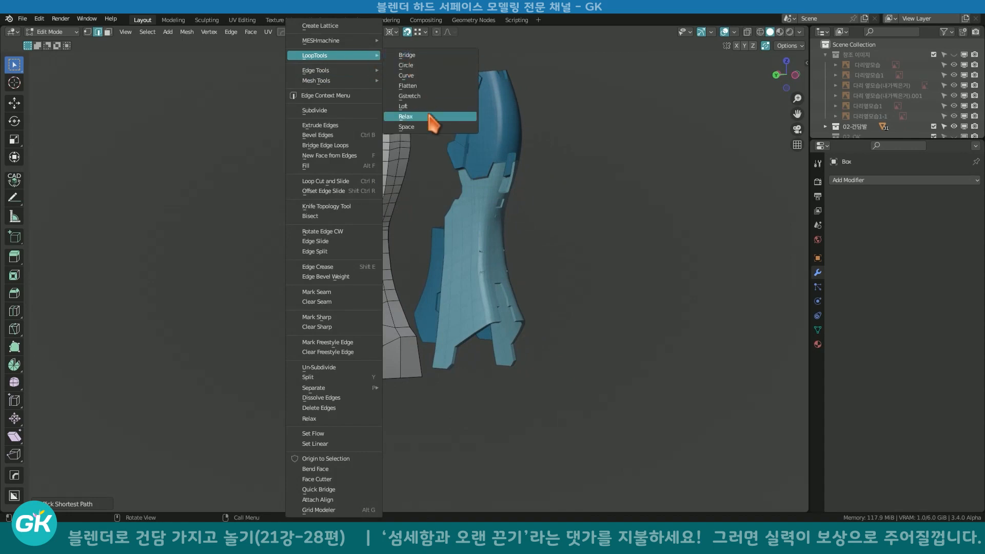
click(432, 118)
middle_drag(351, 296, 446, 300)
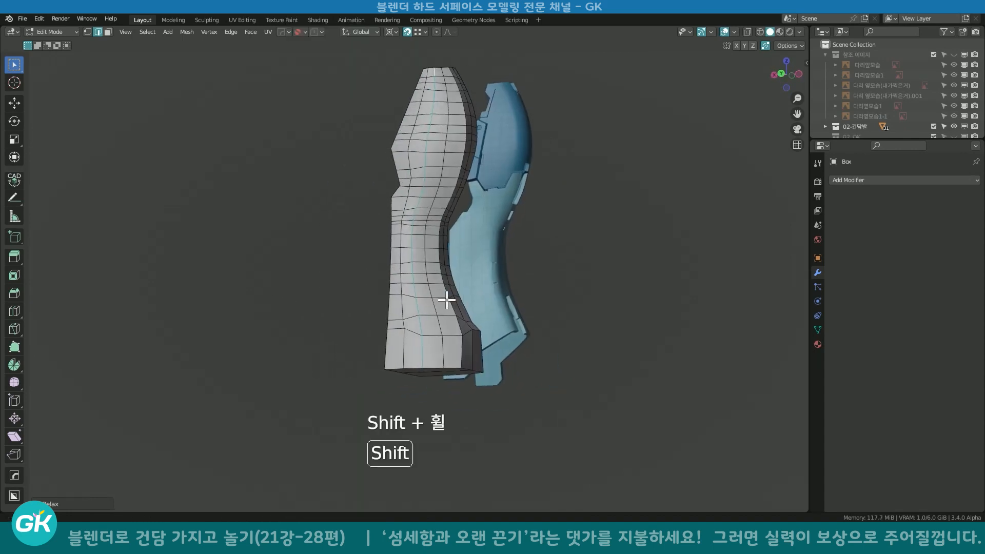
Apply LoopTools Relax to the vertical edge path nearest the block's rear side edge, from bottom to top.
click(406, 357)
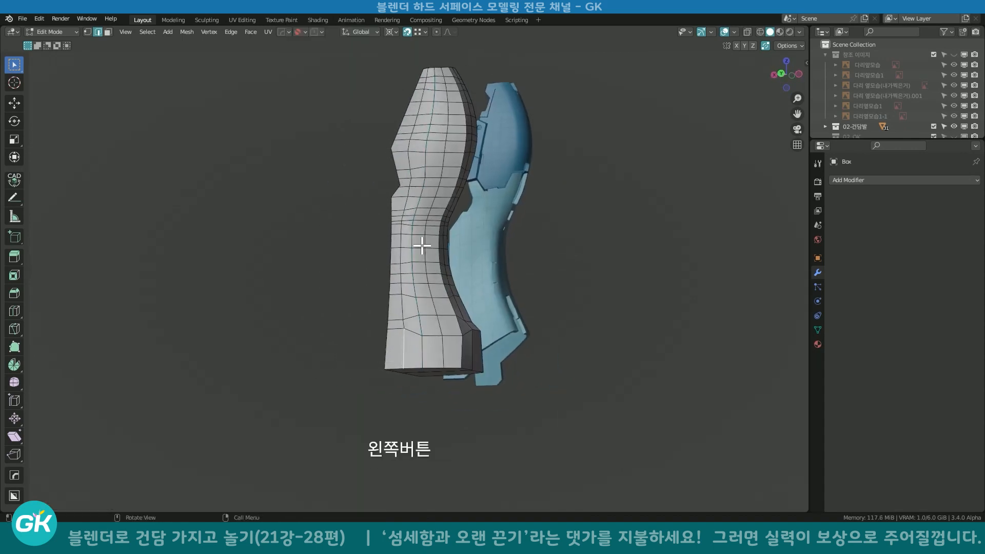
ctrl+click(427, 71)
right_click(429, 74)
mouse_move(424, 57)
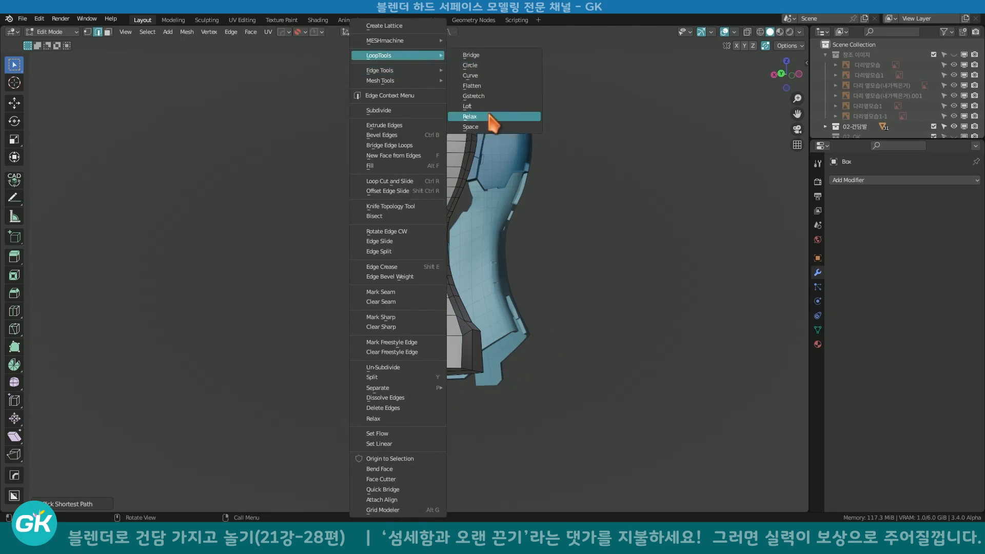
click(469, 117)
middle_drag(333, 230, 382, 230)
middle_drag(426, 175, 446, 241)
Select the centre edge line down the block's front and bevel it into a narrow strip with parallel edges.
scroll(449, 169, up, 2)
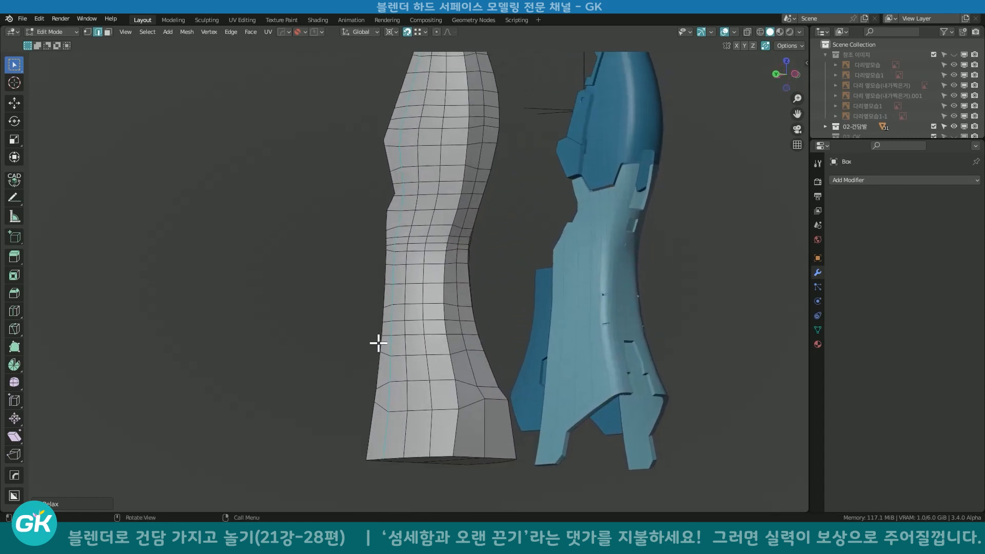
middle_drag(379, 344, 379, 166)
middle_drag(413, 124, 441, 349)
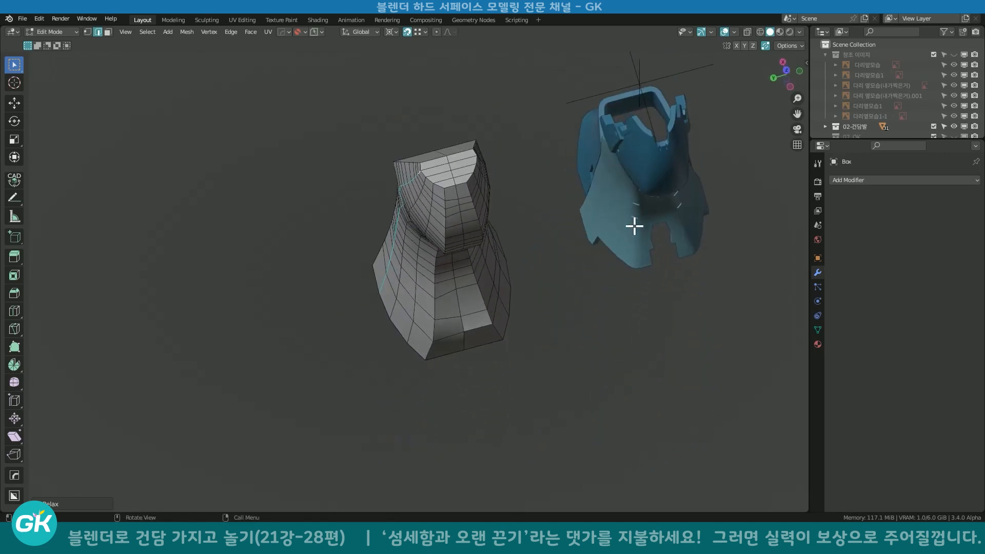
alt+middle_drag(659, 146, 649, 290)
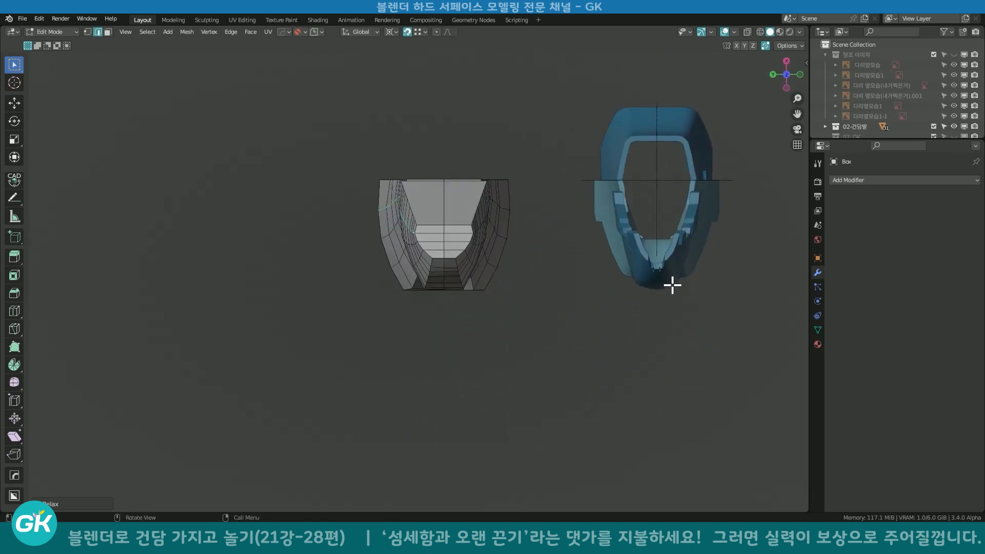
middle_drag(533, 307, 483, 319)
scroll(462, 308, up, 3)
click(457, 462)
alt+shift+click(455, 69)
middle_drag(451, 72, 481, 305)
middle_drag(481, 305, 503, 275)
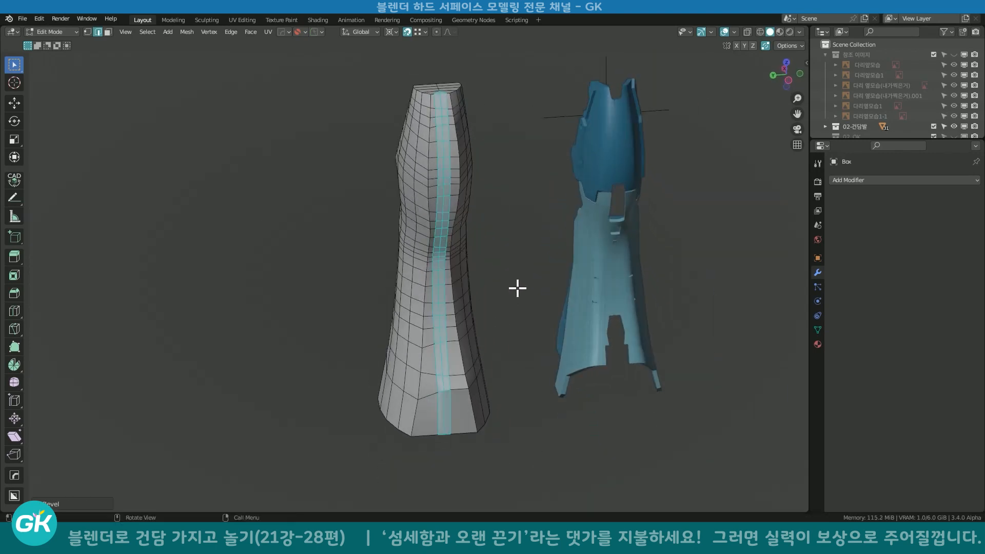
middle_drag(517, 288, 484, 213)
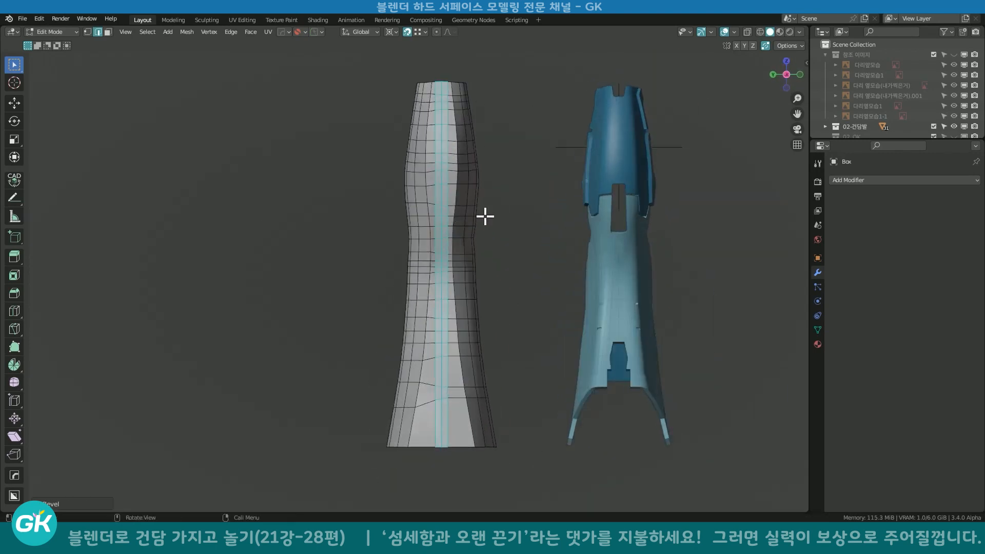
click(492, 214)
Select the full-height centre edge path on the block's front and move it about -0.07 m along X.
mouse_move(517, 290)
middle_down()
mouse_move(484, 314)
mouse_move(533, 296)
middle_up()
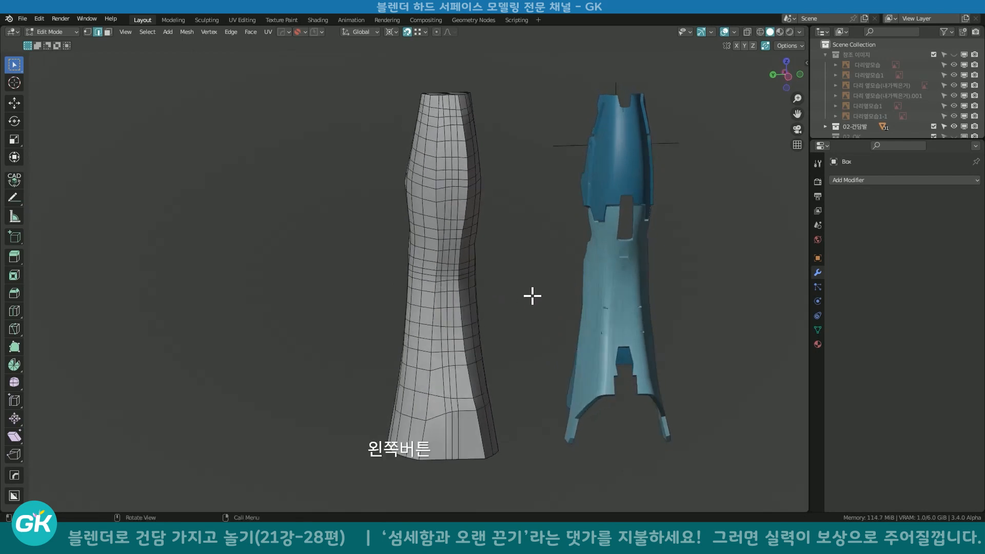
click(450, 98)
ctrl+click(453, 448)
middle_drag(450, 442, 514, 304)
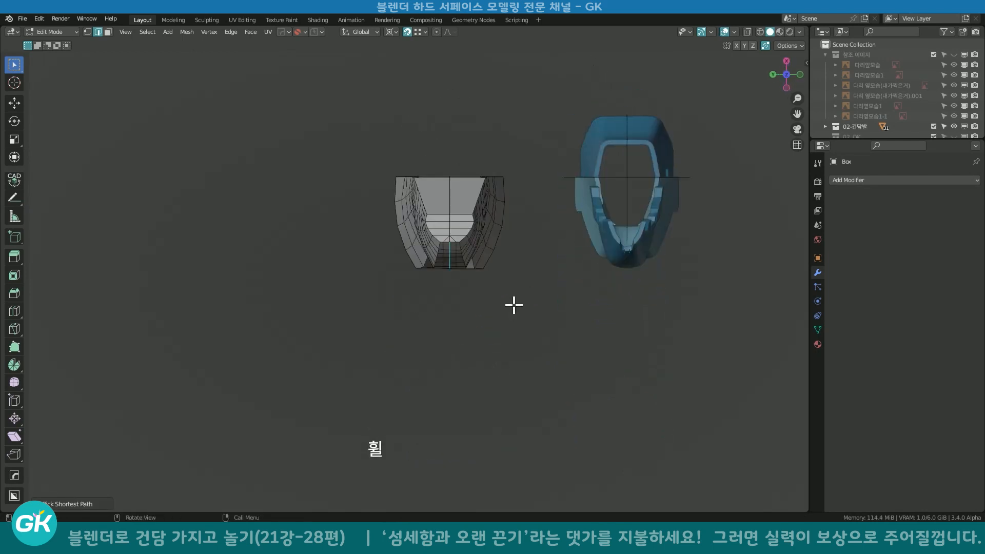
key(g)
key(x)
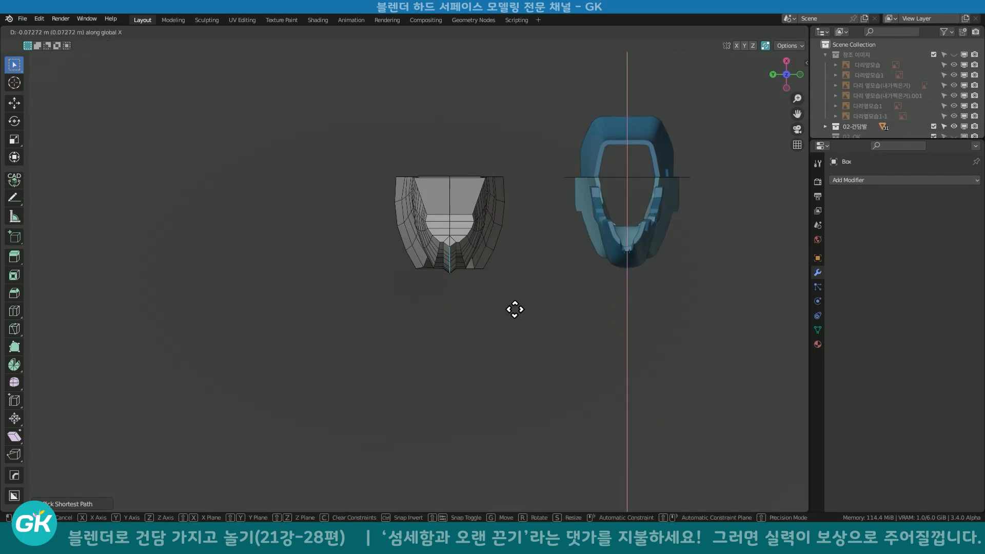
click(514, 309)
middle_drag(513, 307, 476, 292)
shift+middle_drag(476, 292, 476, 234)
click(496, 326)
Select the vertical edge path just beside the raised centre line and move it about -0.04 m along X.
middle_drag(481, 154, 444, 143)
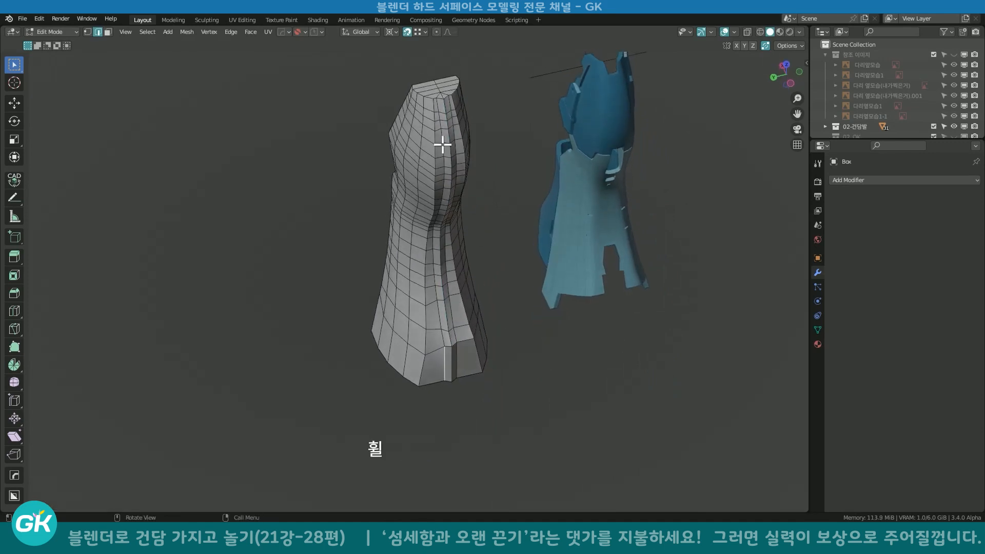
ctrl+click(435, 103)
alt+middle_drag(513, 266, 459, 386)
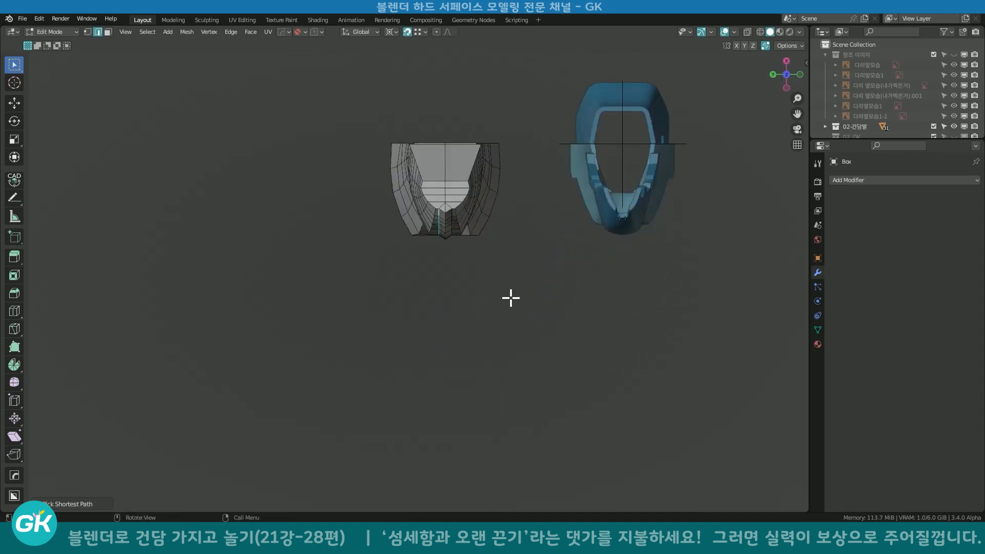
key(g)
key(x)
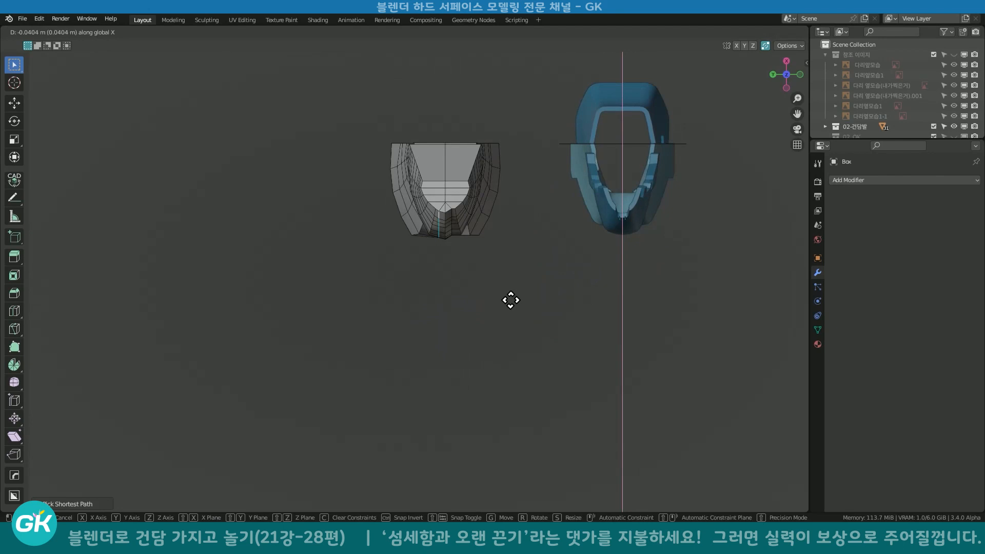
click(510, 300)
Shift the same edge path beside the centre line a further -0.014 m or so along X.
scroll(451, 220, up, 3)
shift+scroll(444, 312, up, 2)
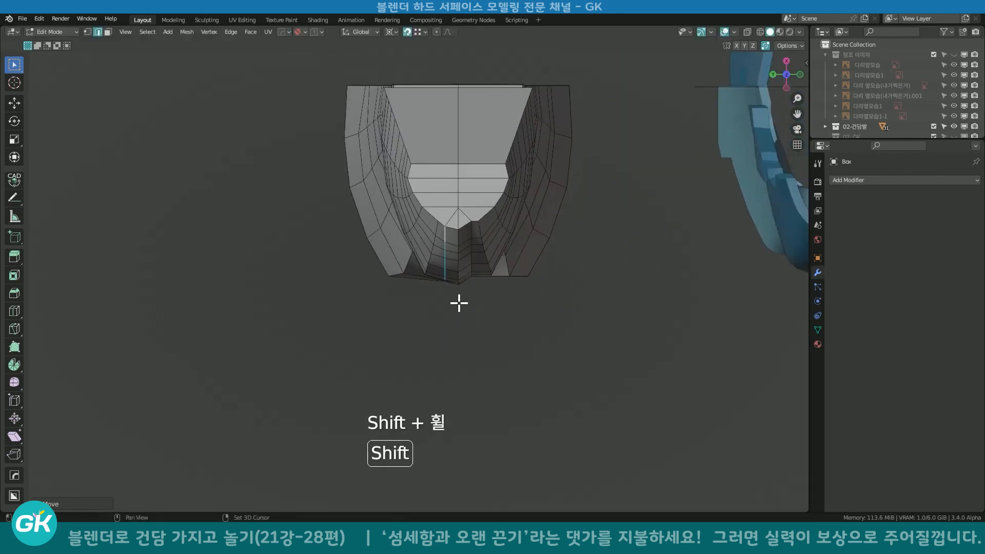
scroll(590, 296, up, 3)
key(g)
key(x)
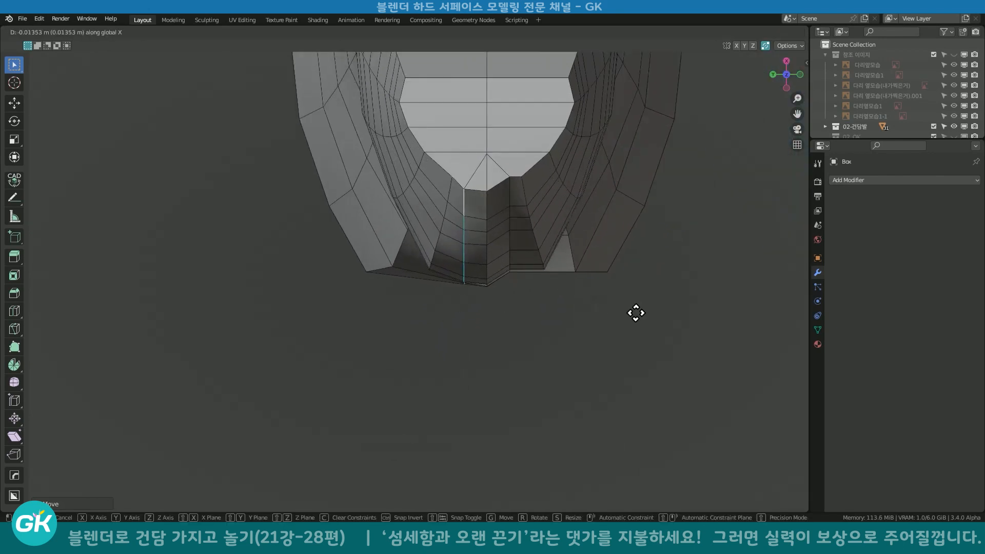
click(635, 312)
Set the transform pivot to Median Point and rotate the selected edge path about -7 degrees around Z.
key(r)
right_click(655, 348)
click(391, 32)
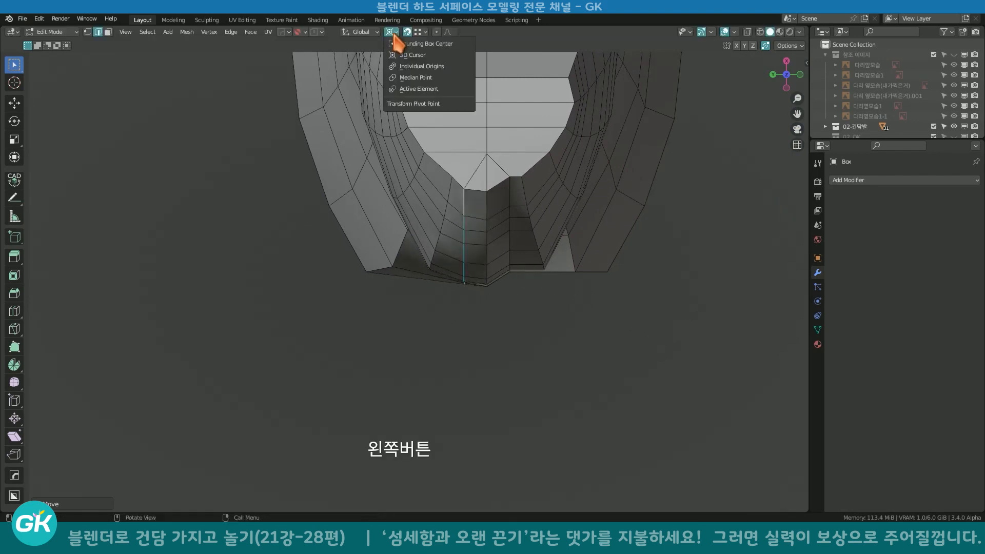
click(410, 79)
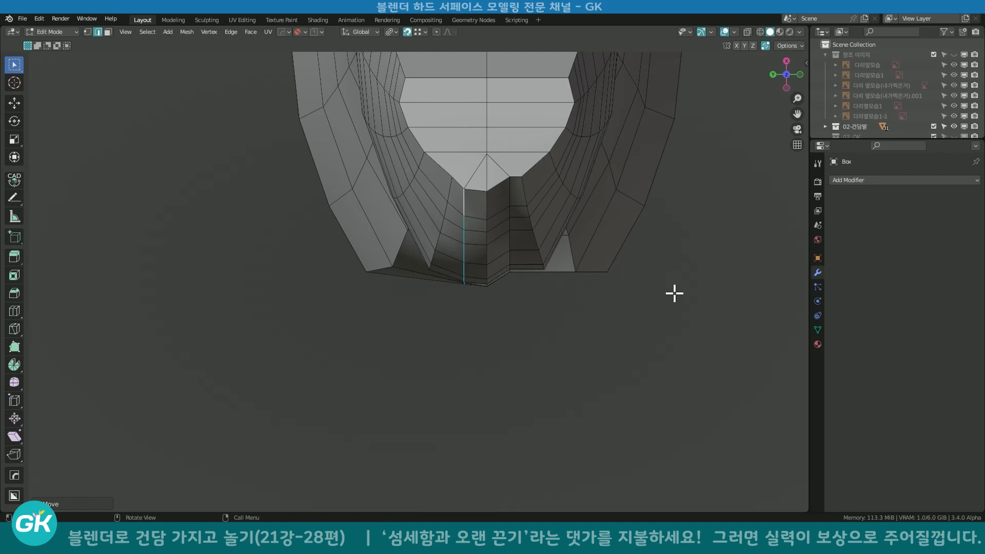
key(r)
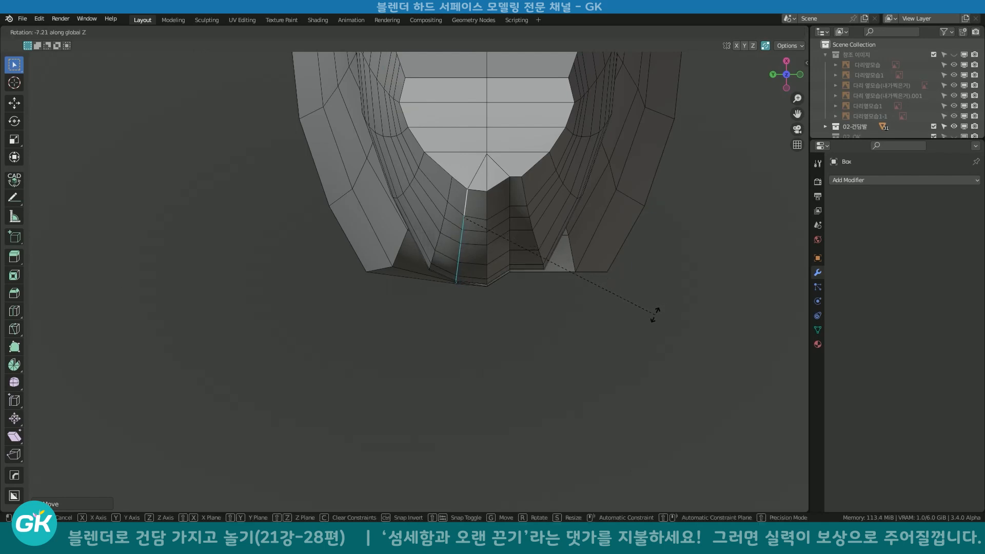
click(652, 316)
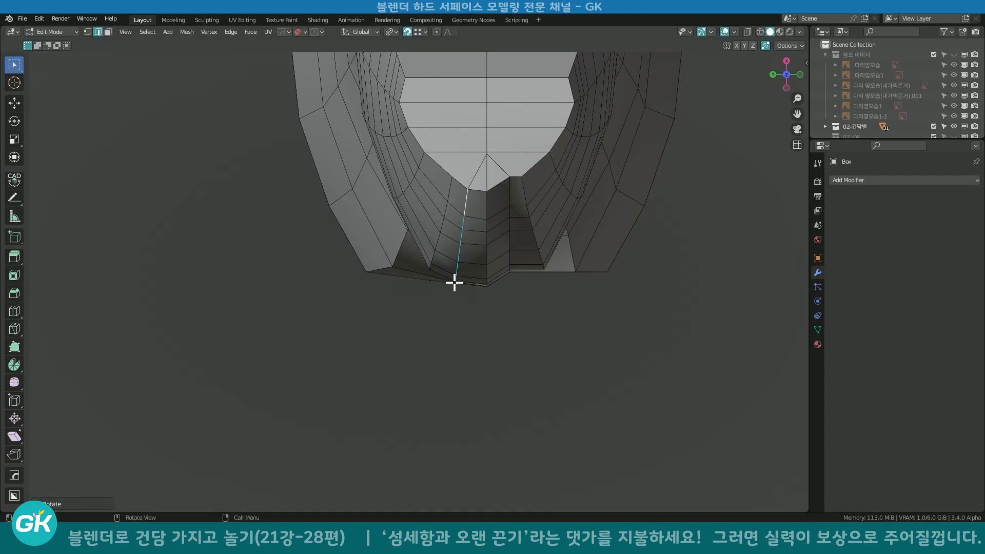
Edge-slide the rotated edge path outward from the centre line by a factor of about 0.31.
scroll(528, 315, down, 8)
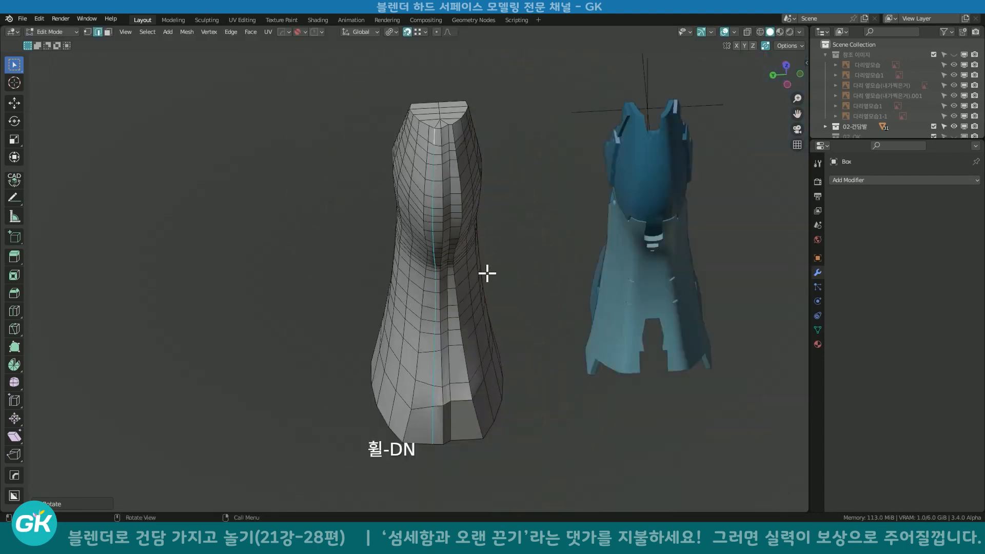
shift+scroll(502, 147, down, 3)
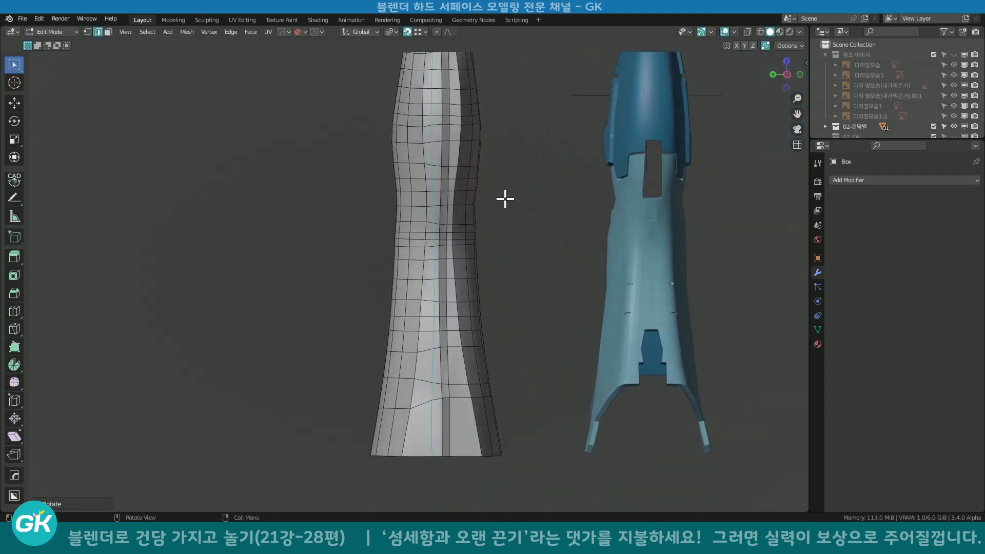
key(g)
key(g)
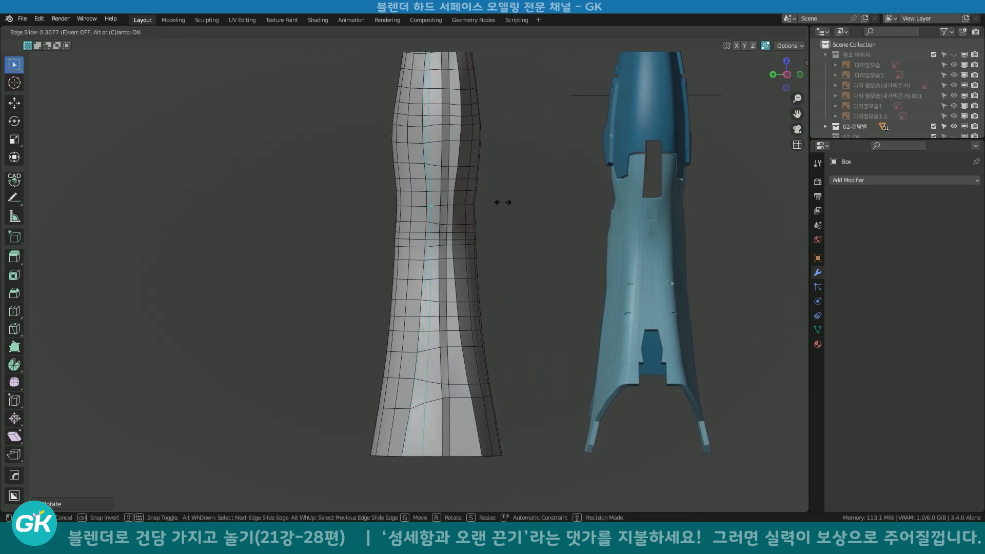
click(503, 204)
click(504, 204)
middle_drag(504, 204, 495, 233)
scroll(420, 335, down, 2)
mouse_move(420, 336)
middle_down()
mouse_move(446, 374)
mouse_move(424, 326)
middle_up()
scroll(430, 248, down, 2)
middle_drag(430, 248, 414, 385)
ctrl+click(417, 105)
Merge the faces of the block's top cap into a single face and select the bottom cap.
middle_drag(466, 164, 471, 334)
scroll(457, 240, up, 1)
shift+middle_drag(545, 175, 469, 236)
scroll(466, 259, up, 3)
shift+middle_drag(467, 225, 460, 199)
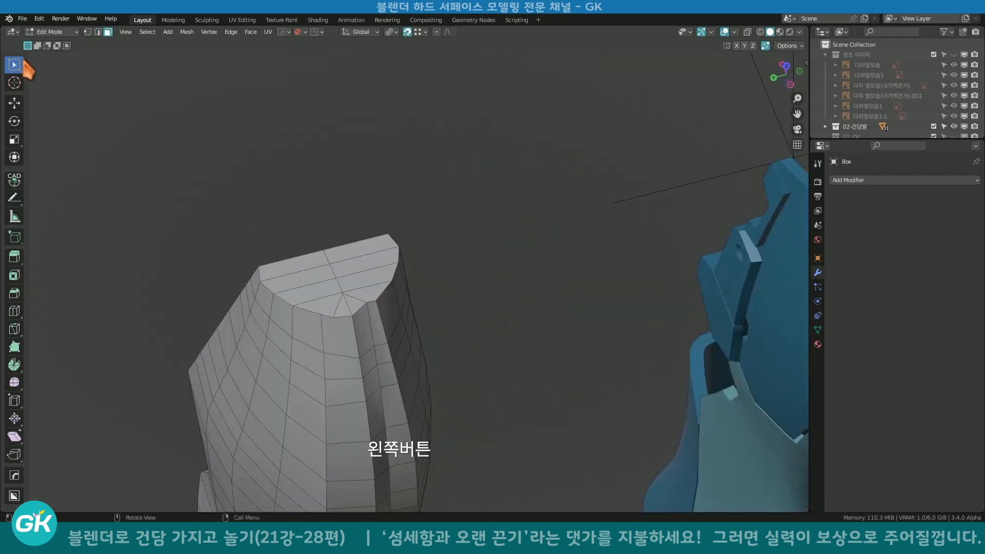
drag(19, 62, 60, 109)
click(336, 290)
key(f)
scroll(380, 395, down, 3)
shift+middle_drag(380, 395, 394, 283)
click(401, 324)
key(w)
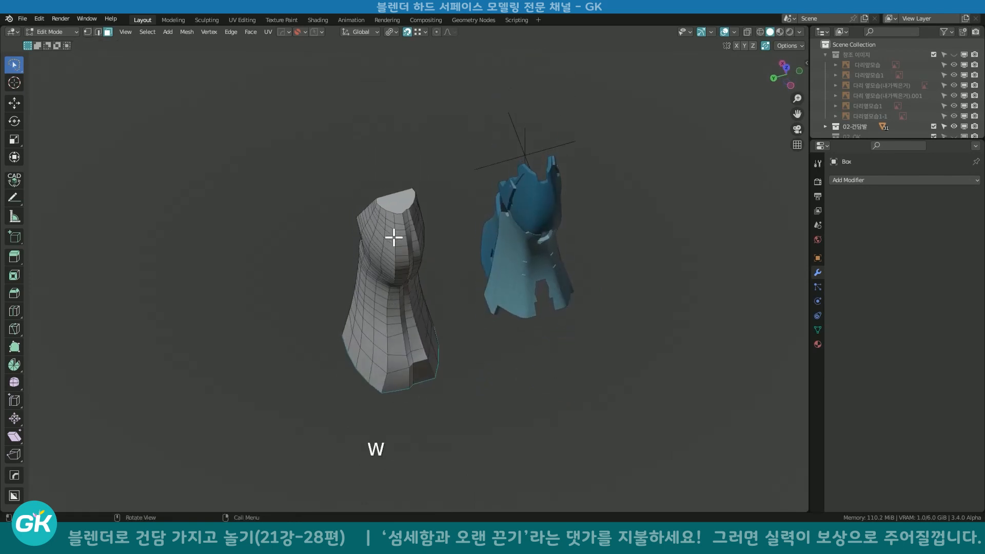
Try to bevel the vertical edge path beside the block's front centre with 2 segments, about 0.187 m wide.
click(396, 218)
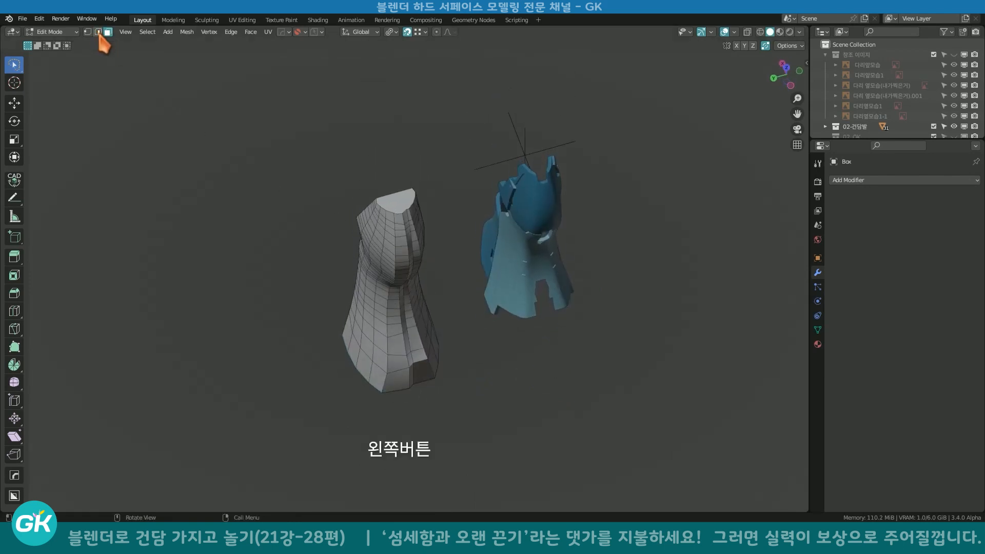
ctrl+click(382, 386)
scroll(446, 334, up, 2)
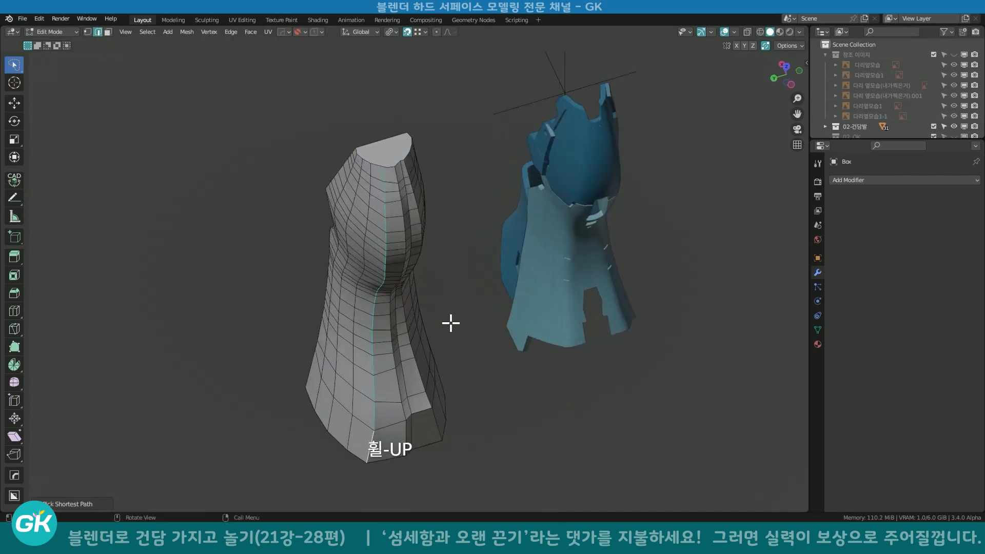
key(ctrl+b)
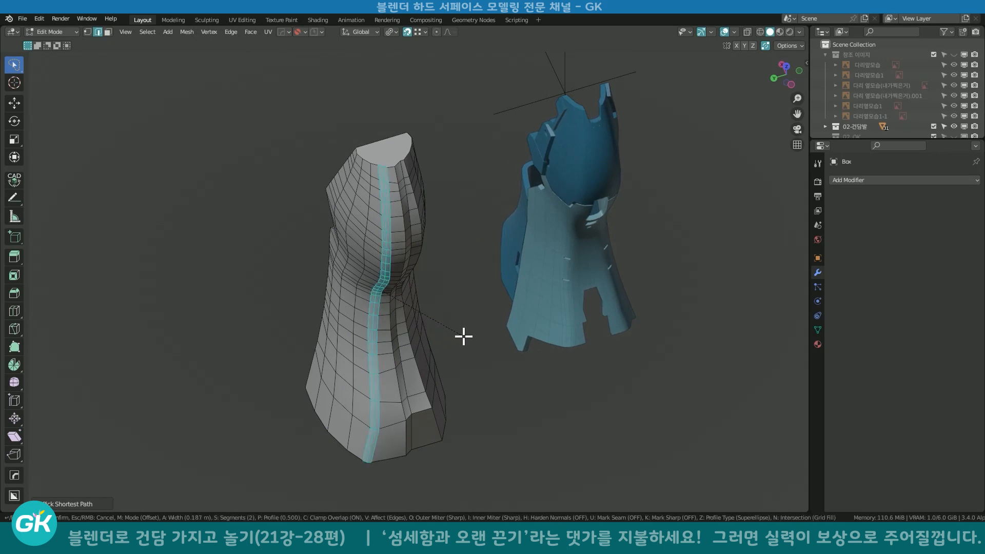
click(469, 340)
middle_drag(468, 338, 422, 236)
Move the stray vertex on the top cap's front rim onto the neighbouring end vertex of the vertical edge path.
shift+middle_drag(375, 460, 380, 315)
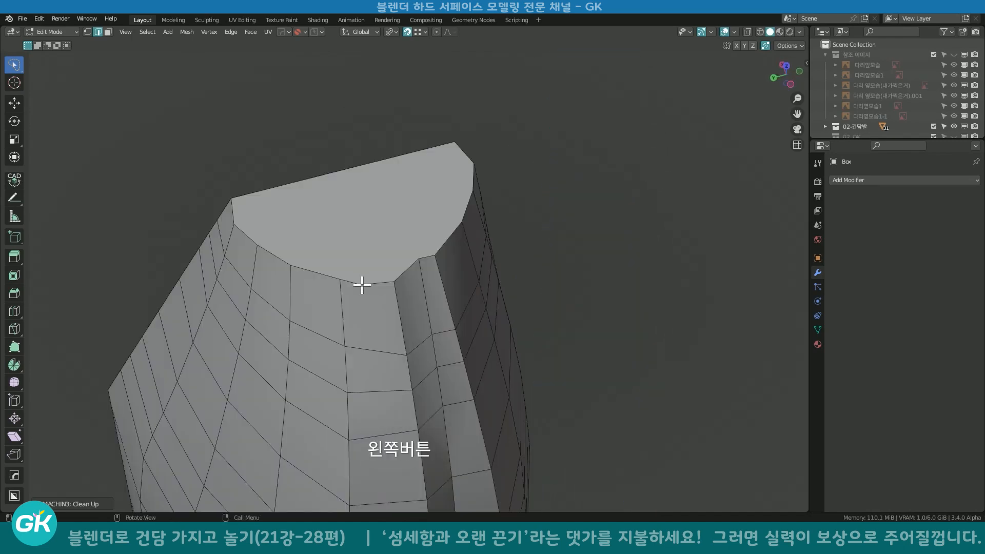
click(89, 32)
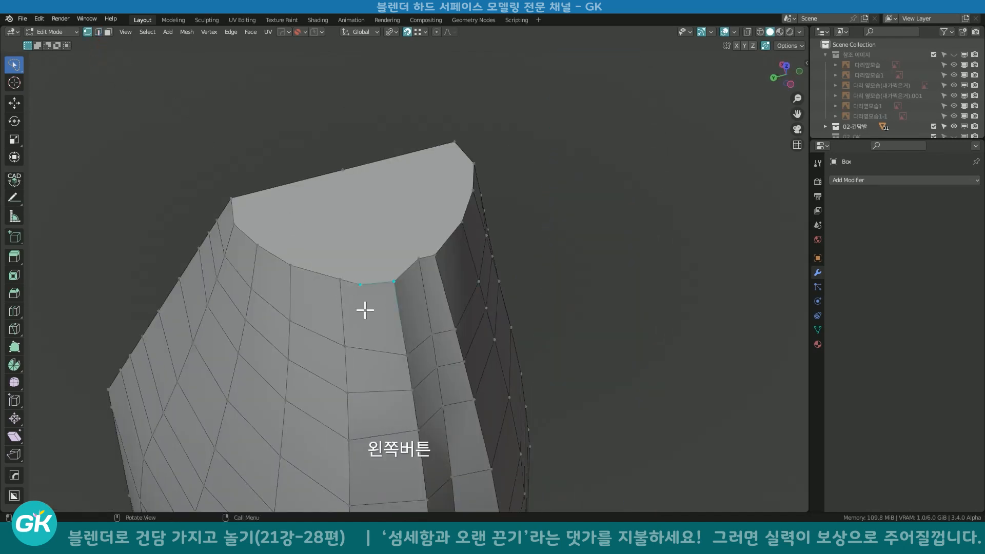
key(g)
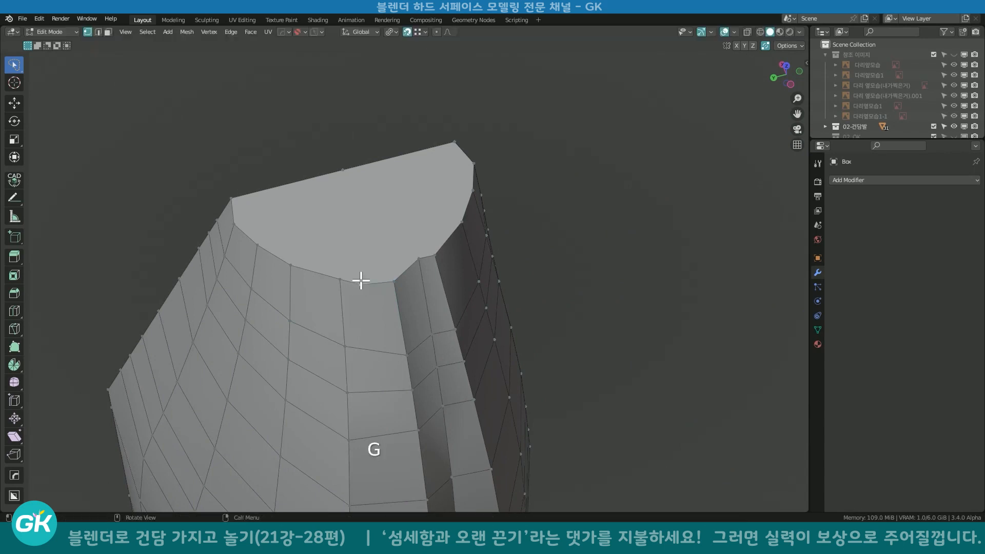
click(345, 275)
scroll(389, 262, down, 3)
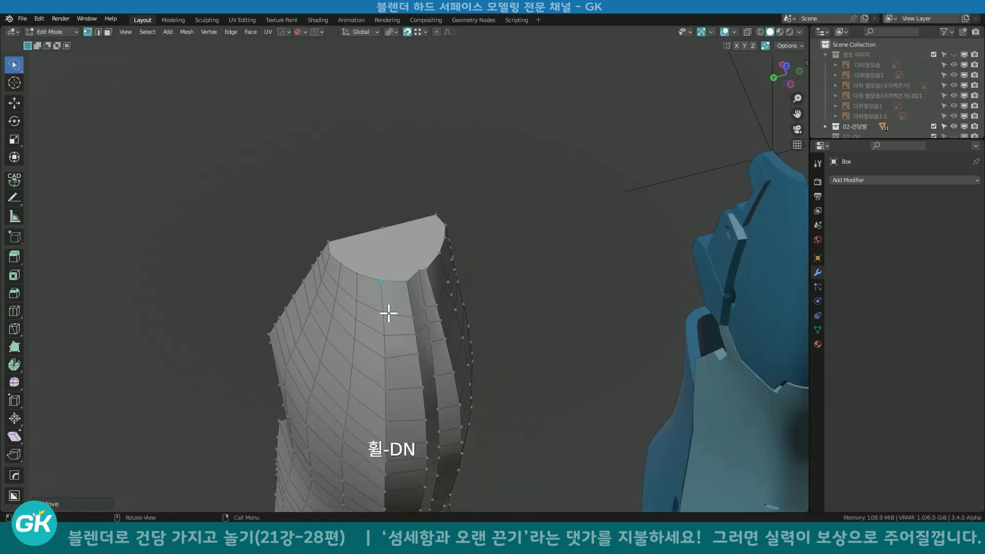
Bevel the vertical edge path beside the front centre from top to bottom rim, 2 segments and about 0.142 m wide.
click(98, 31)
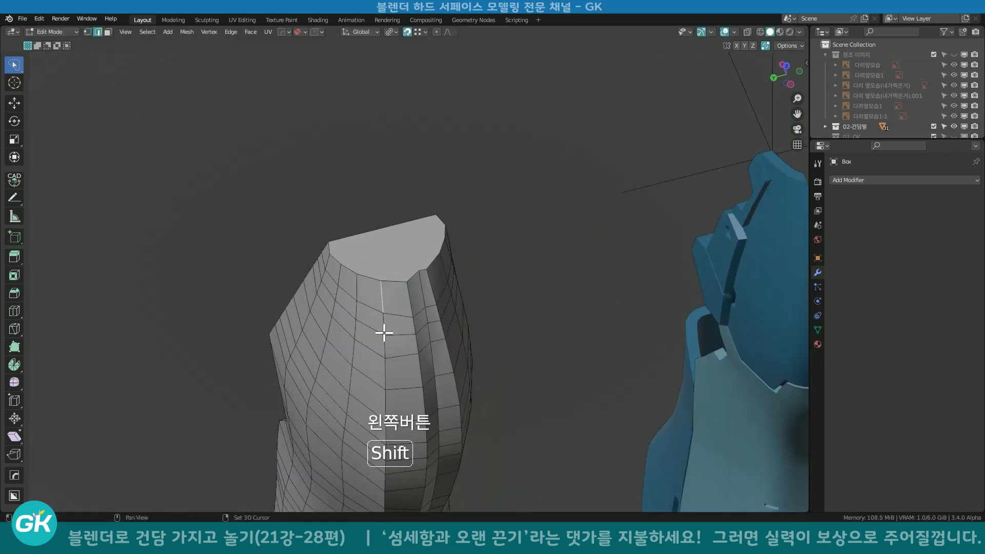
scroll(387, 303, down, 5)
middle_drag(395, 256, 415, 189)
shift+middle_drag(418, 482, 429, 318)
ctrl+click(406, 414)
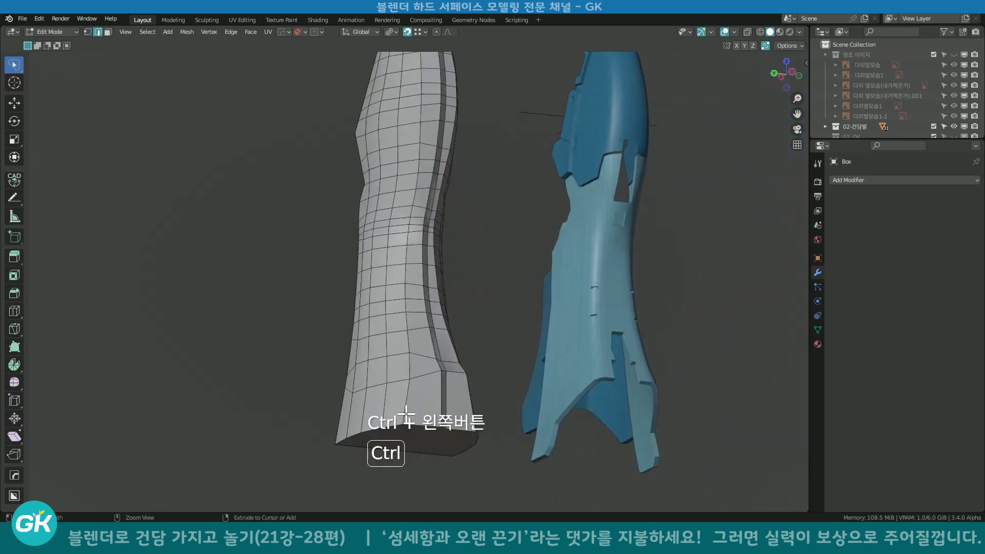
shift+middle_drag(472, 158, 486, 211)
scroll(492, 250, down, 2)
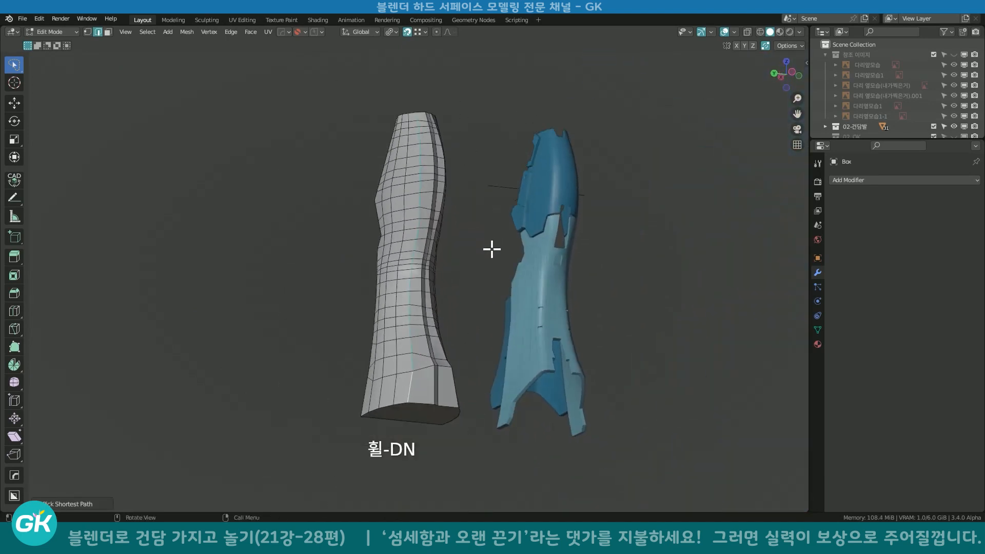
key(ctrl+b)
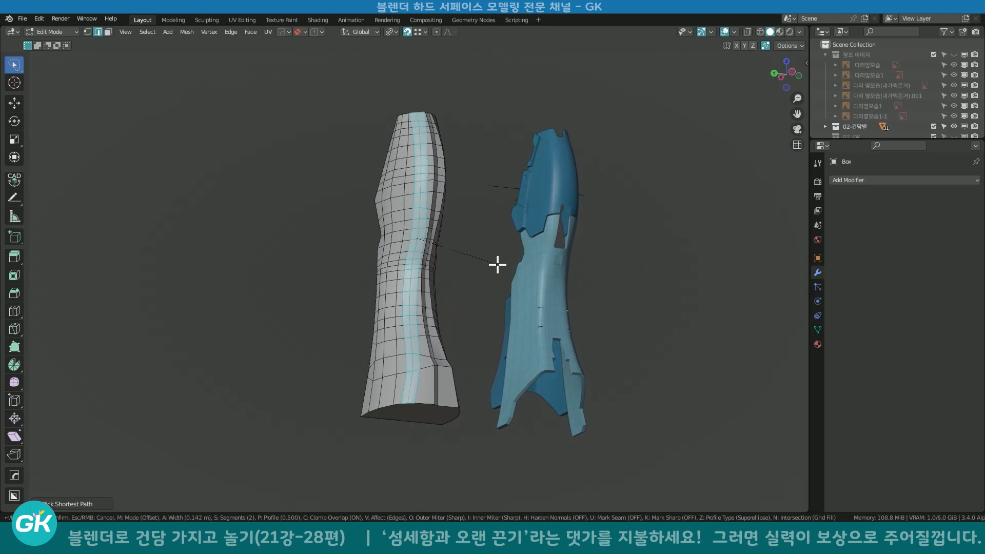
click(496, 267)
Mirror the block along Z about the empty with bisect on, and resume editing its edges.
middle_drag(496, 266, 429, 252)
scroll(424, 198, up, 4)
shift+middle_drag(424, 198, 392, 225)
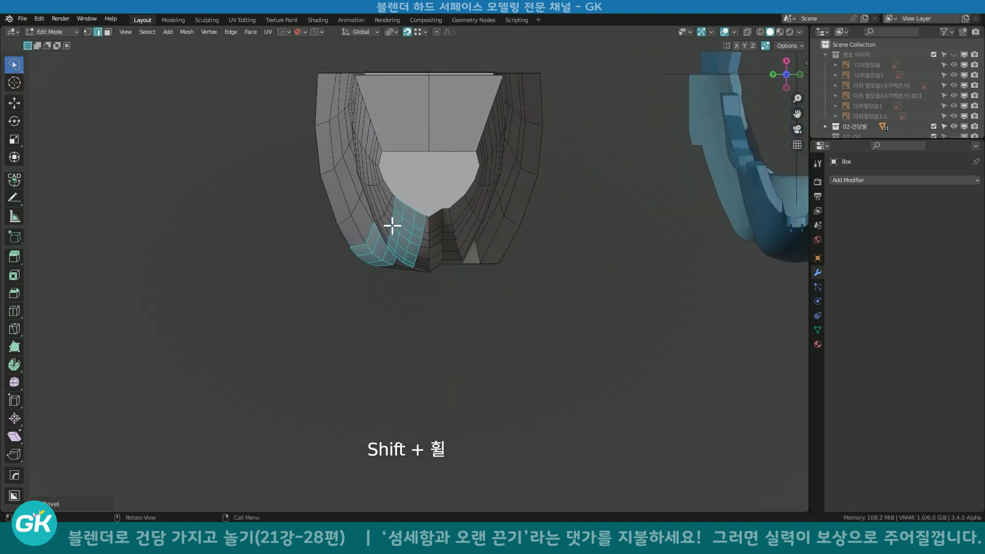
middle_drag(454, 249, 454, 201)
key(Tab)
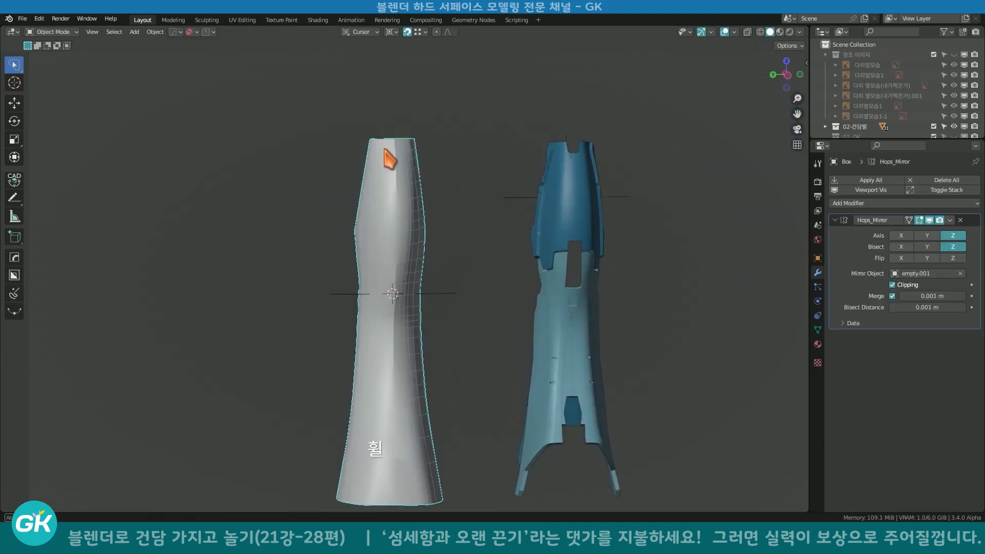
key(Tab)
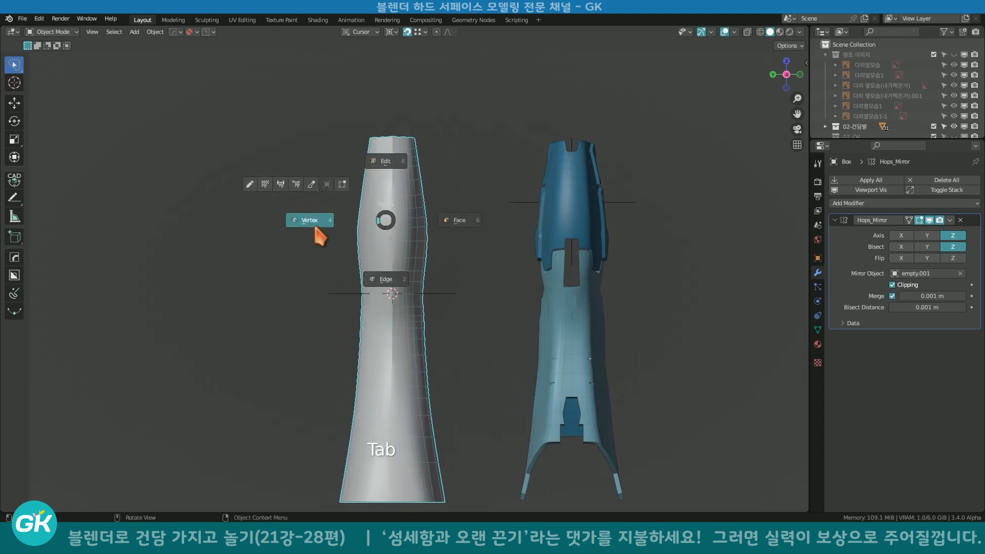
click(385, 281)
Try to dissolve the extra edge loop along the mirrored block's front, including its edge at the bottom rim.
middle_drag(470, 215, 440, 256)
scroll(380, 181, up, 3)
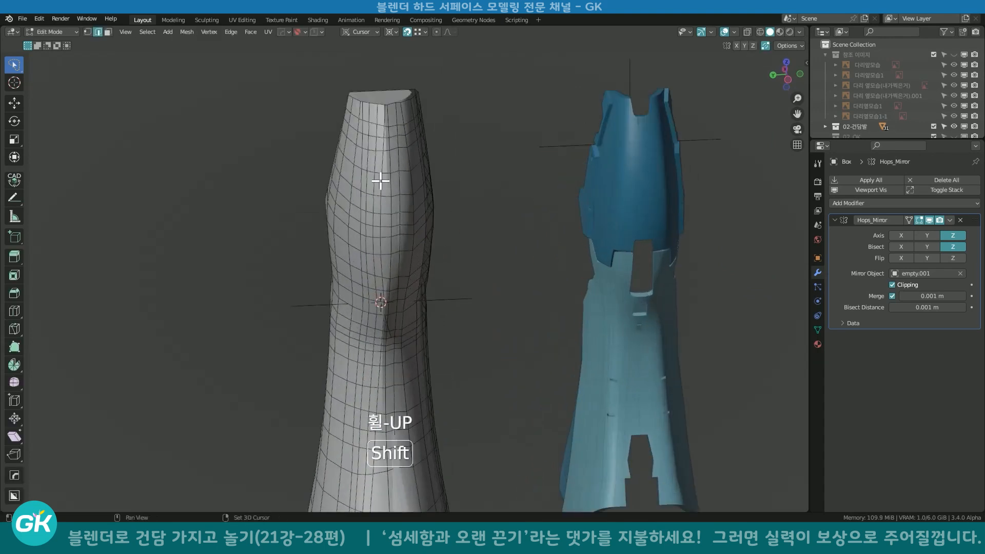
shift+scroll(380, 180, up, 2)
scroll(365, 220, up, 3)
shift+scroll(382, 198, up, 2)
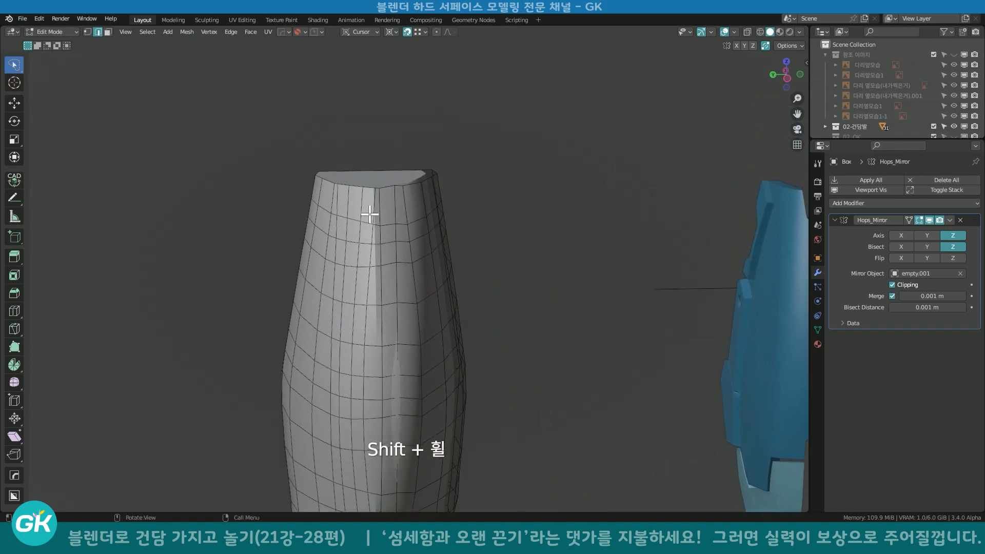
shift+scroll(402, 386, down, 5)
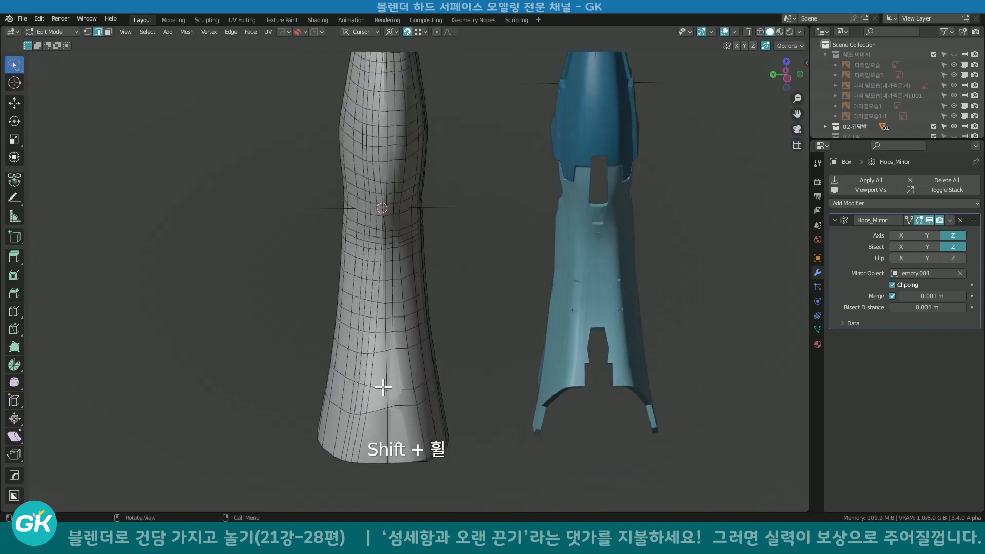
scroll(477, 145, down, 2)
alt+shift+click(393, 353)
key(x)
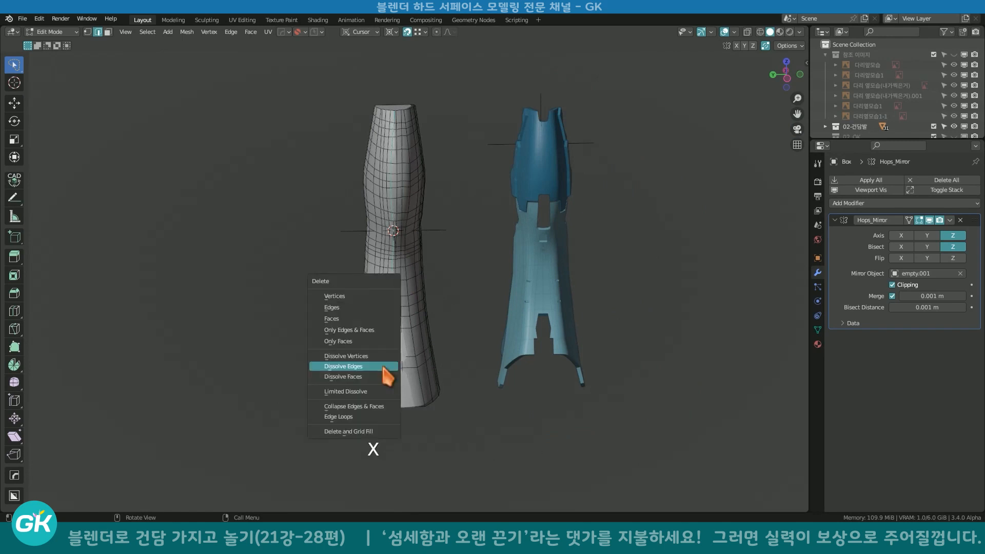
click(385, 370)
middle_drag(402, 325, 416, 243)
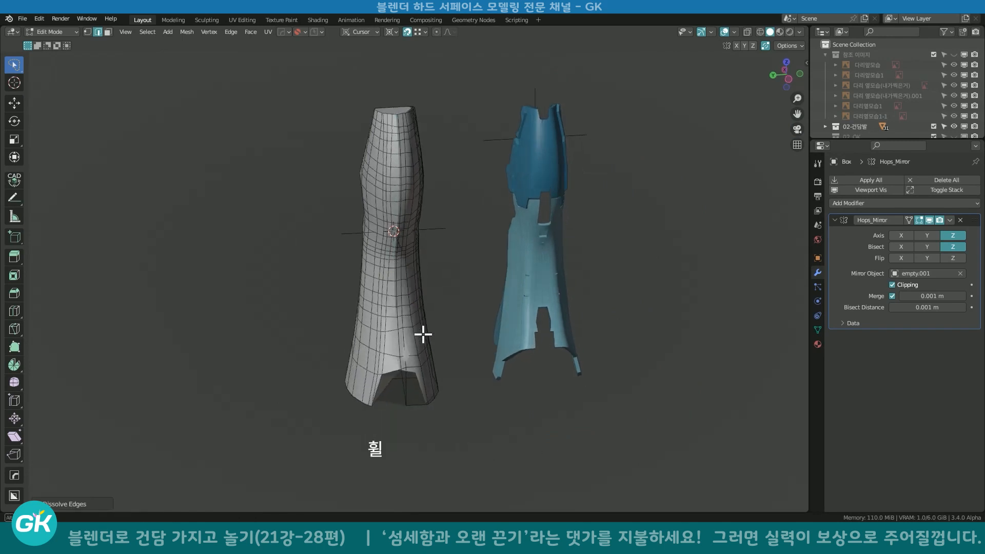
key(ctrl+z)
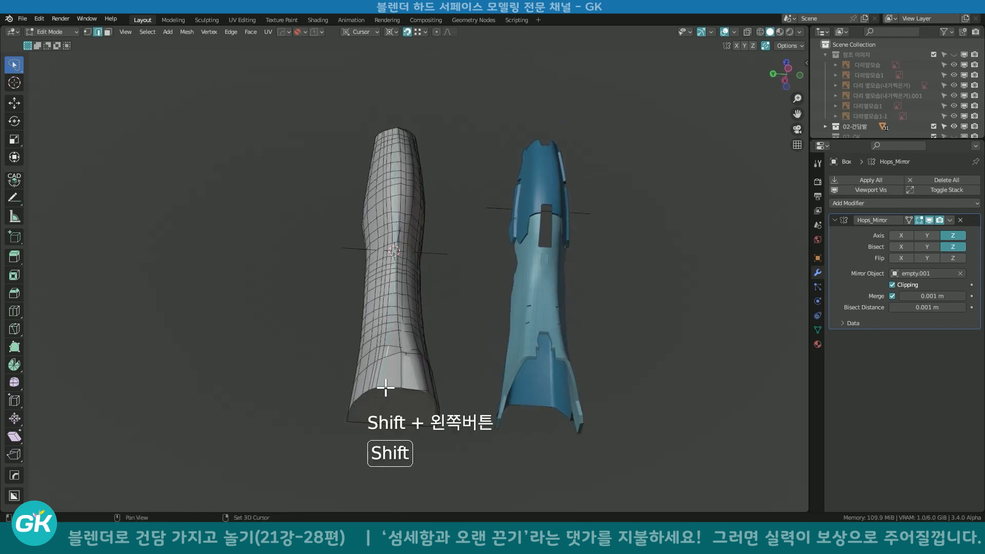
Dissolve the extra front edge loop with the edge at the bottom rim left out of the selection.
key(x)
click(432, 362)
middle_drag(433, 363, 413, 218)
scroll(414, 253, up, 2)
middle_drag(414, 253, 426, 363)
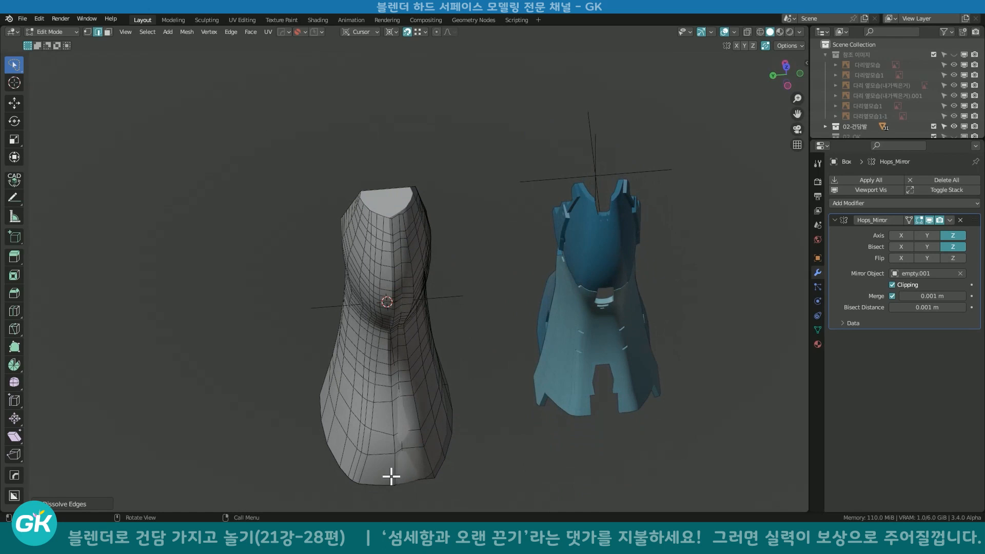
Select the vertical front centre edge loop and move it about 0.027 m along global X.
alt+shift+click(393, 223)
key(x)
click(398, 226)
middle_drag(391, 220, 423, 355)
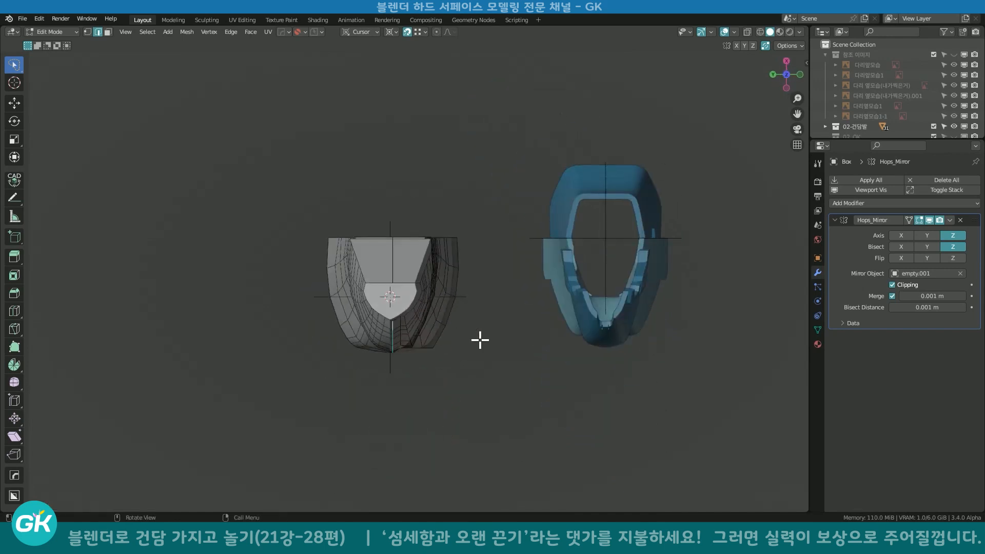
key(g)
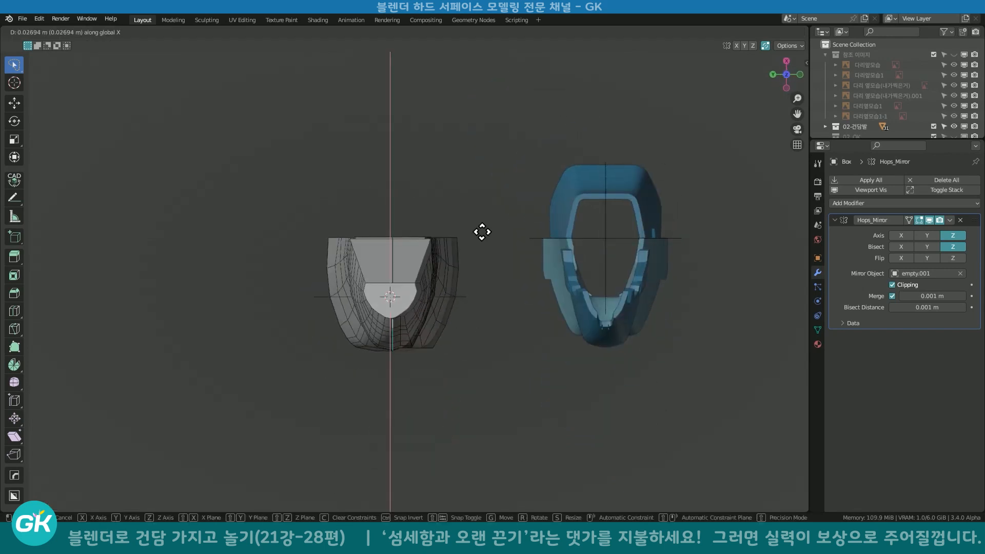
click(481, 232)
Bevel the front centre edge loop into a narrow strip with 3 segments.
middle_drag(464, 272, 421, 223)
scroll(452, 282, up, 4)
middle_drag(383, 359, 380, 141)
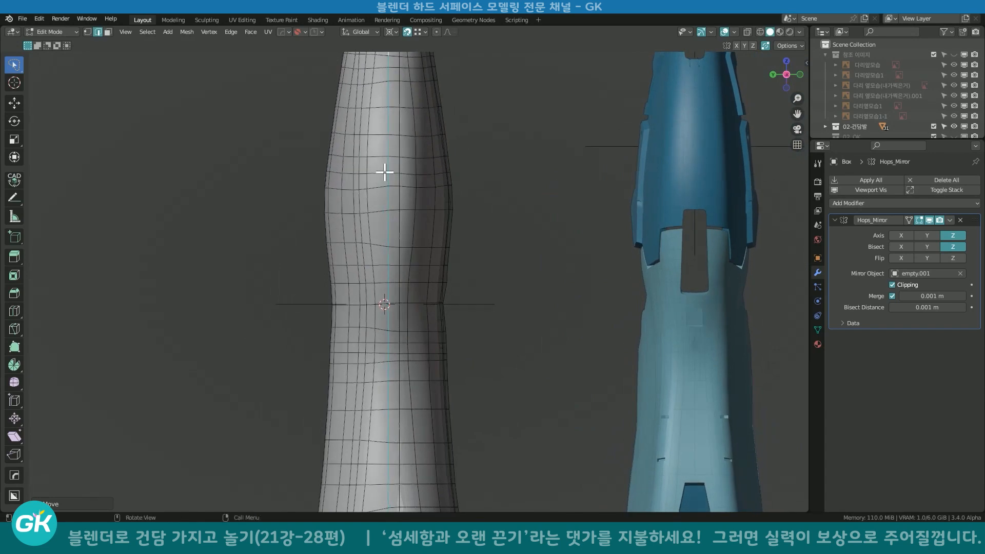
scroll(488, 281, down, 3)
key(ctrl+b)
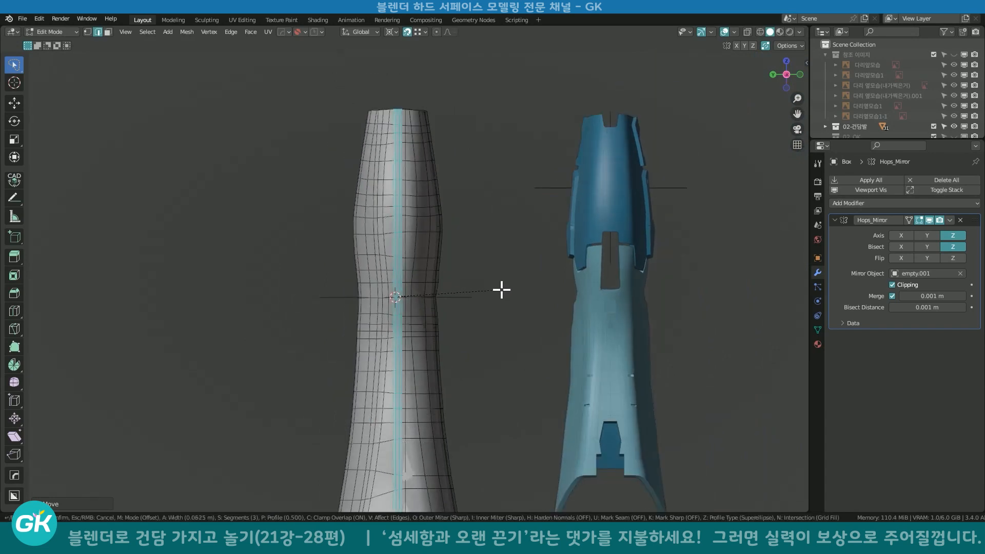
click(429, 286)
middle_drag(429, 286, 435, 384)
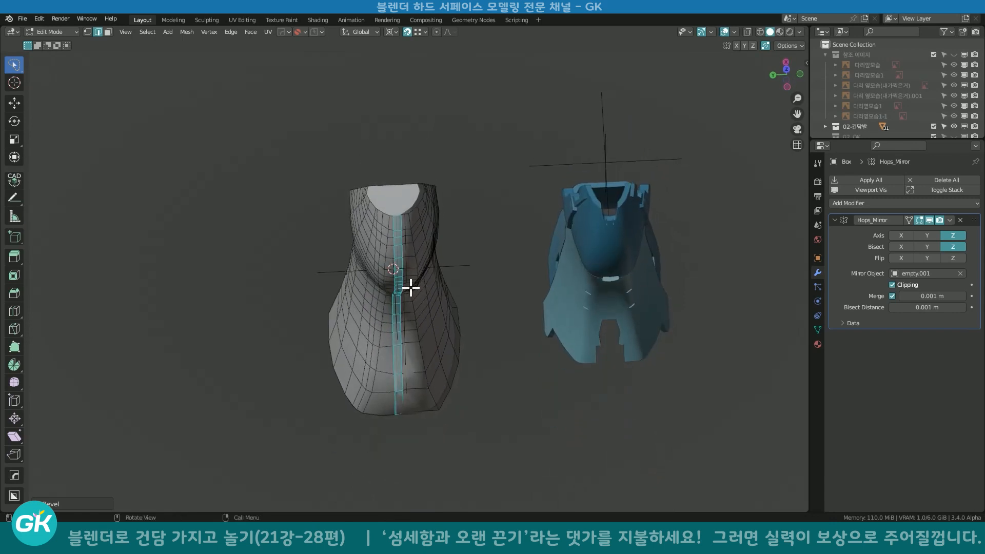
Check the block's shading in object mode, apply its mirror modifier and reopen the mesh for editing.
click(408, 232)
click(489, 255)
middle_drag(488, 255, 477, 275)
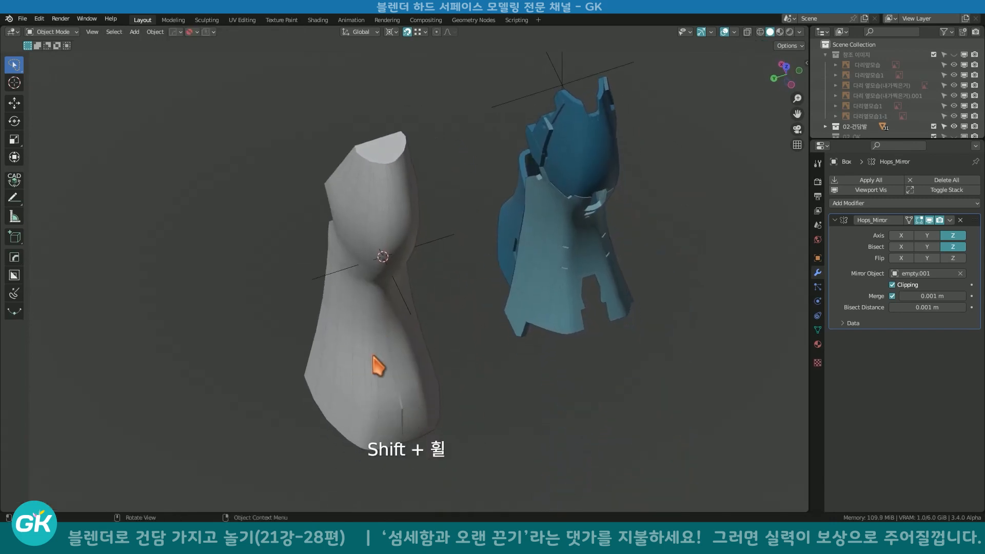
click(416, 364)
middle_drag(416, 364, 418, 211)
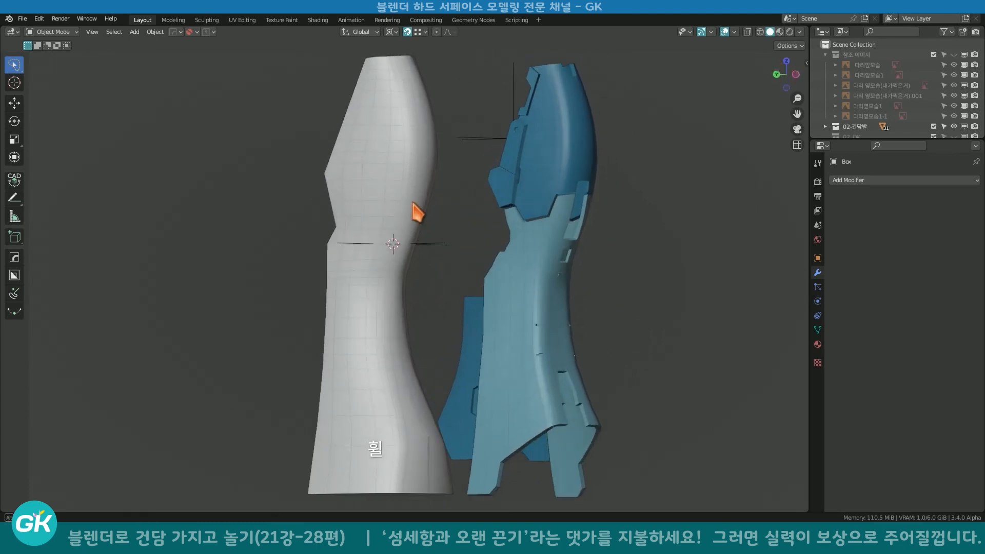
key(Tab)
scroll(323, 308, up, 4)
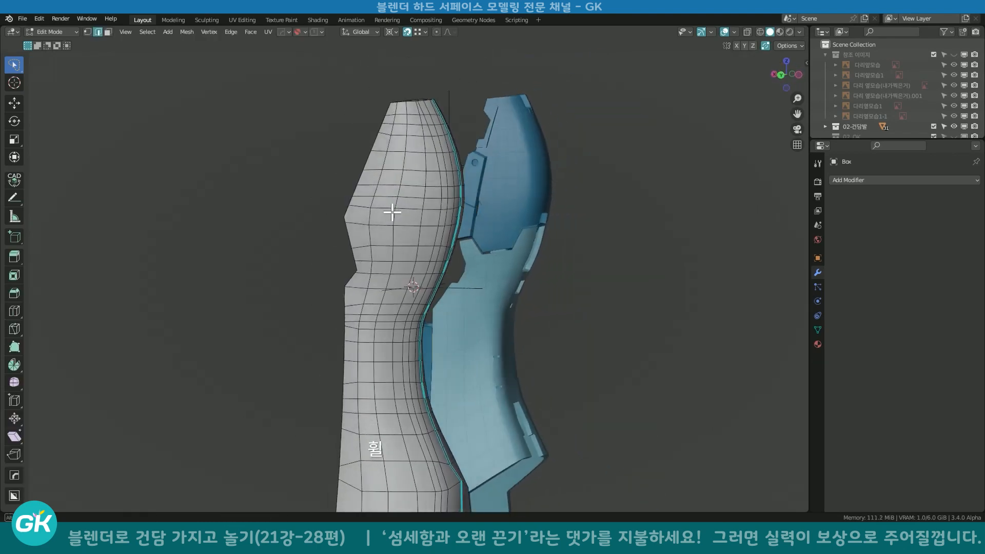
Try to dissolve the two edge loops flanking the block's front centre line.
click(288, 211)
middle_drag(354, 217, 254, 108)
scroll(472, 420, up, 3)
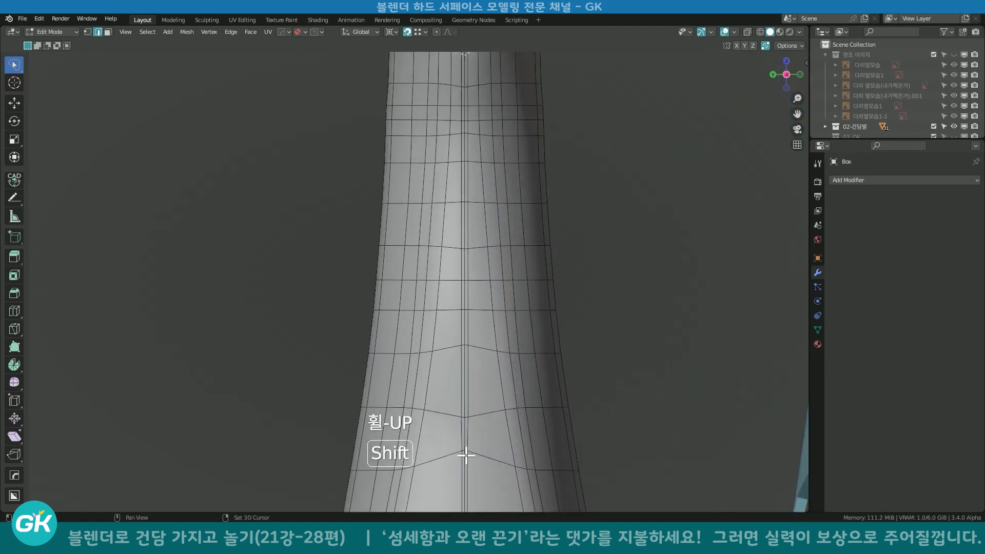
shift+middle_drag(466, 455, 460, 393)
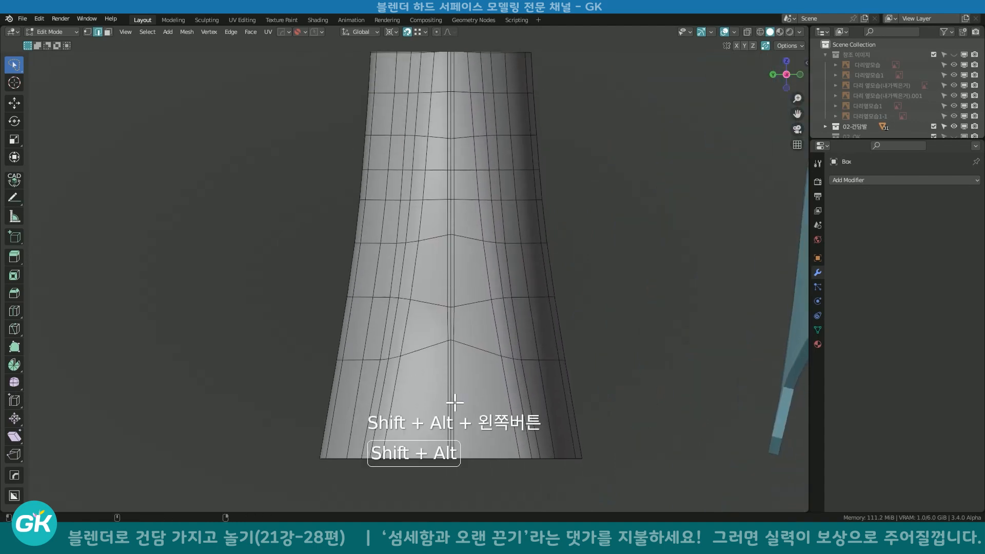
alt+shift+click(450, 328)
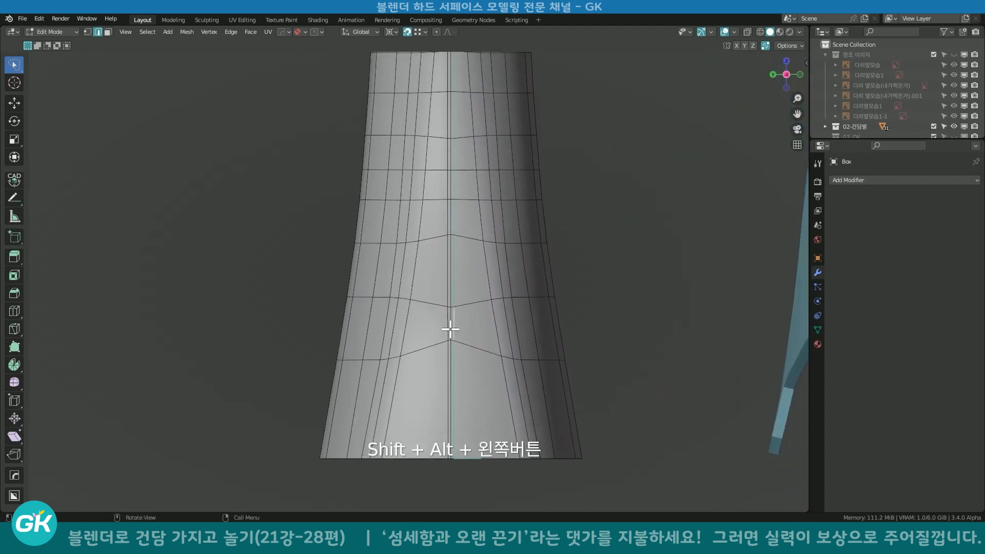
scroll(445, 313, down, 4)
shift+middle_drag(446, 306, 494, 308)
key(x)
click(440, 387)
Dissolve the edge loops flanking the block's front centre line, including their segments down to the bottom edge.
scroll(495, 307, up, 3)
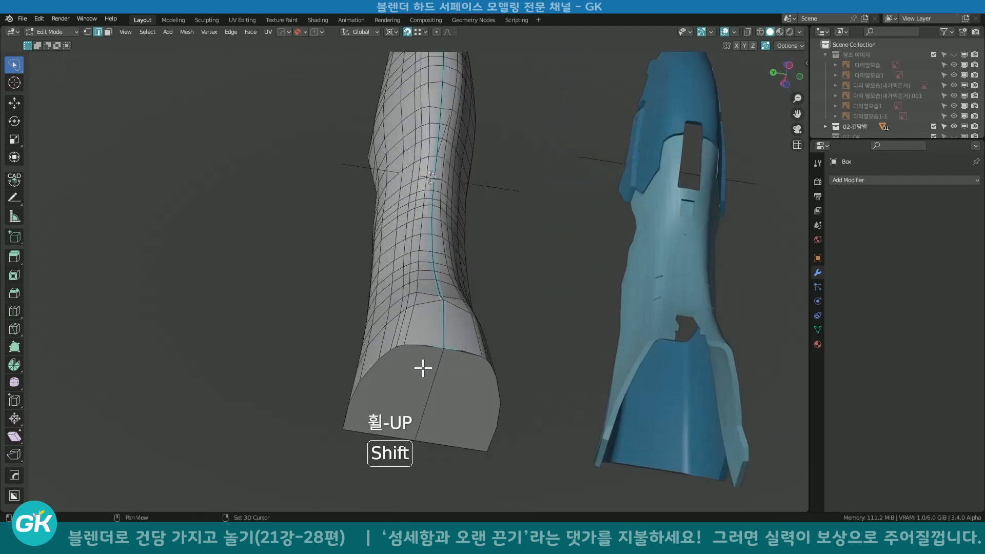
scroll(460, 342, up, 3)
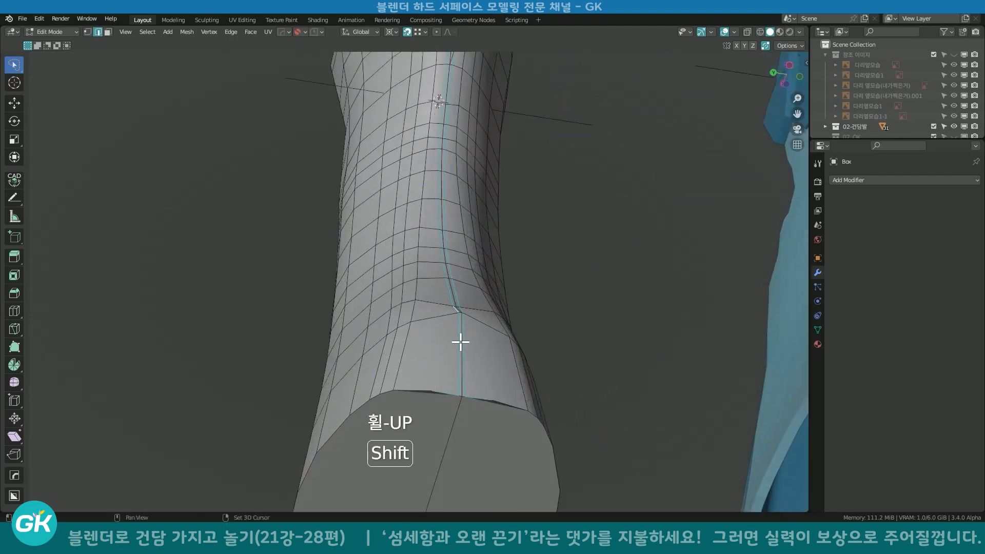
scroll(461, 342, up, 2)
shift+middle_drag(447, 379, 446, 264)
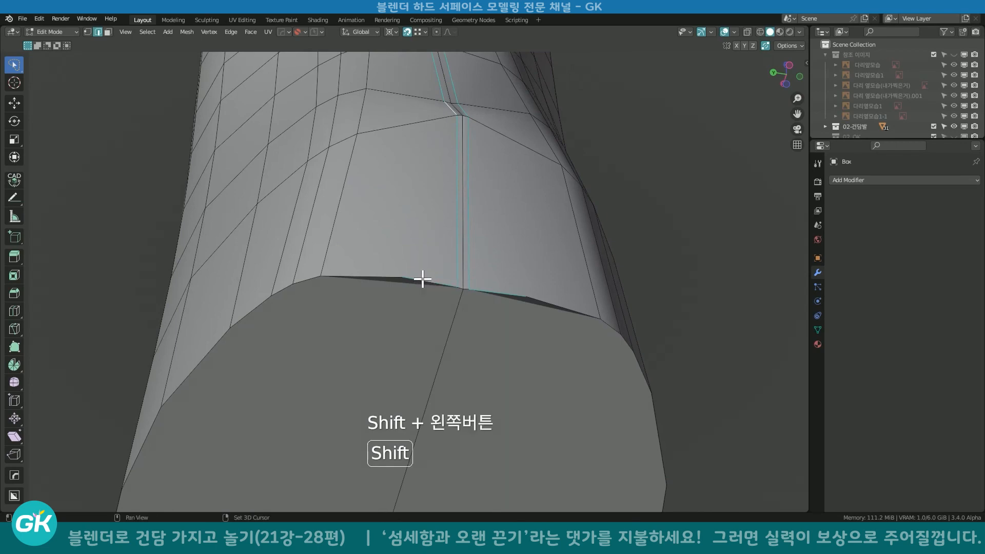
key(x)
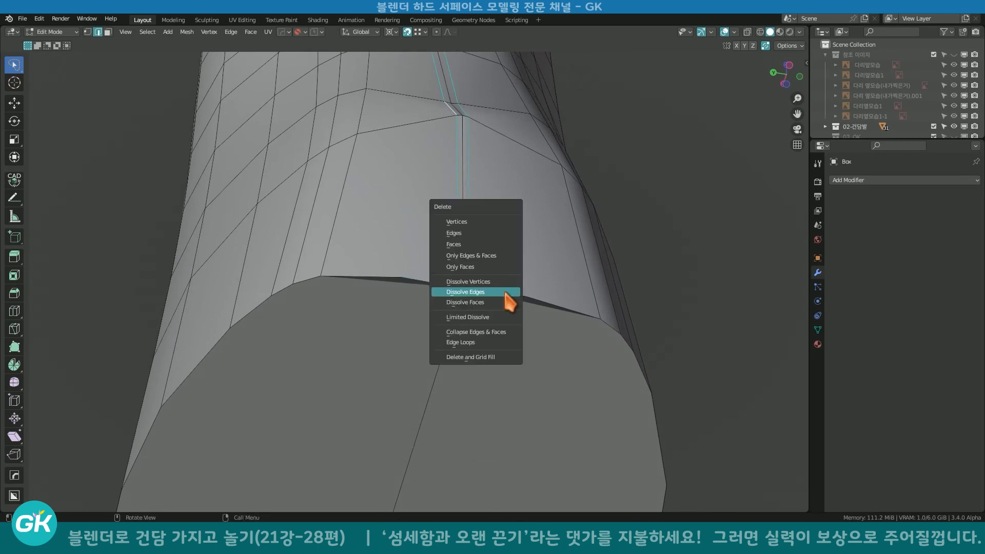
click(505, 293)
scroll(503, 288, down, 5)
middle_drag(503, 287, 548, 290)
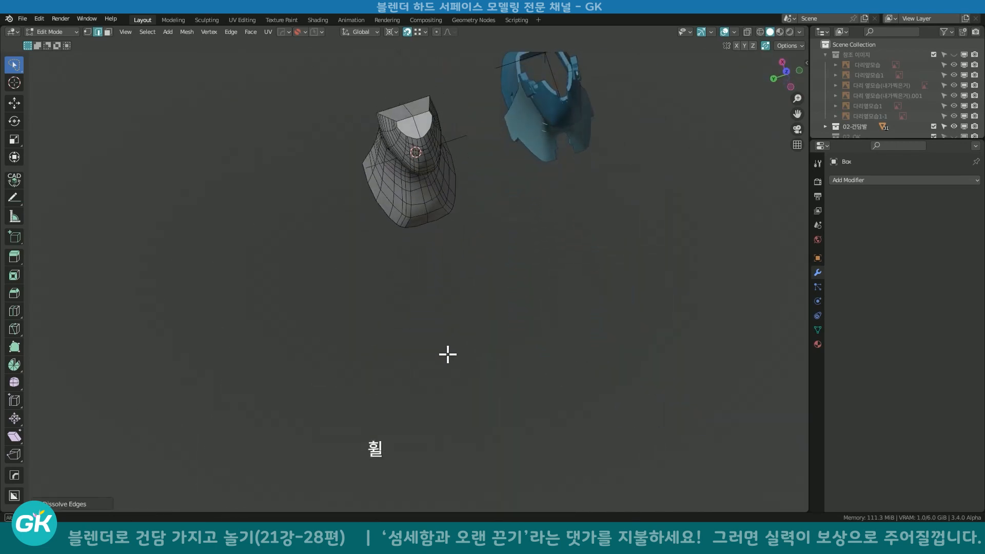
Select the lowest interior horizontal edge loop around the shin's flare and smooth it with LoopTools Relax.
scroll(436, 159, up, 2)
ctrl+click(452, 336)
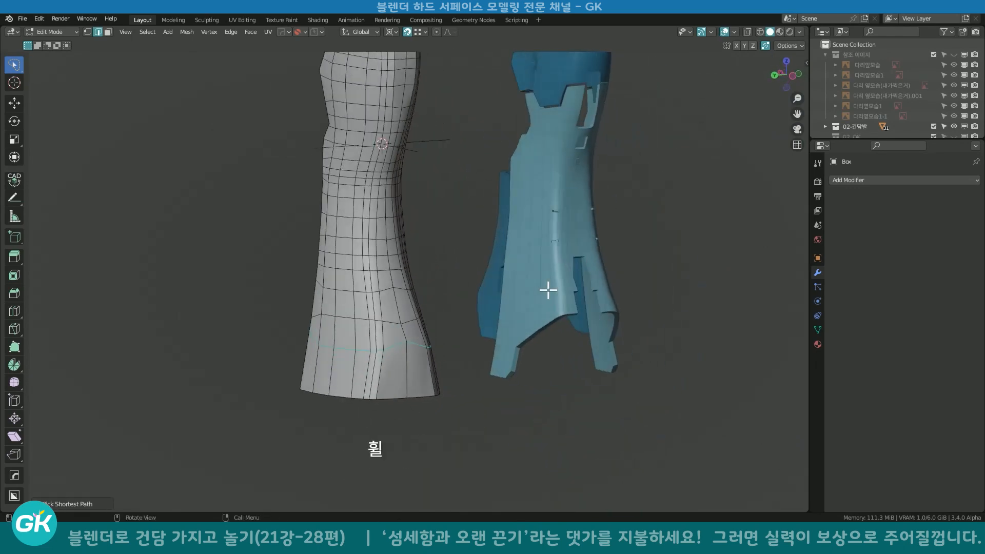
right_click(328, 343)
mouse_move(329, 55)
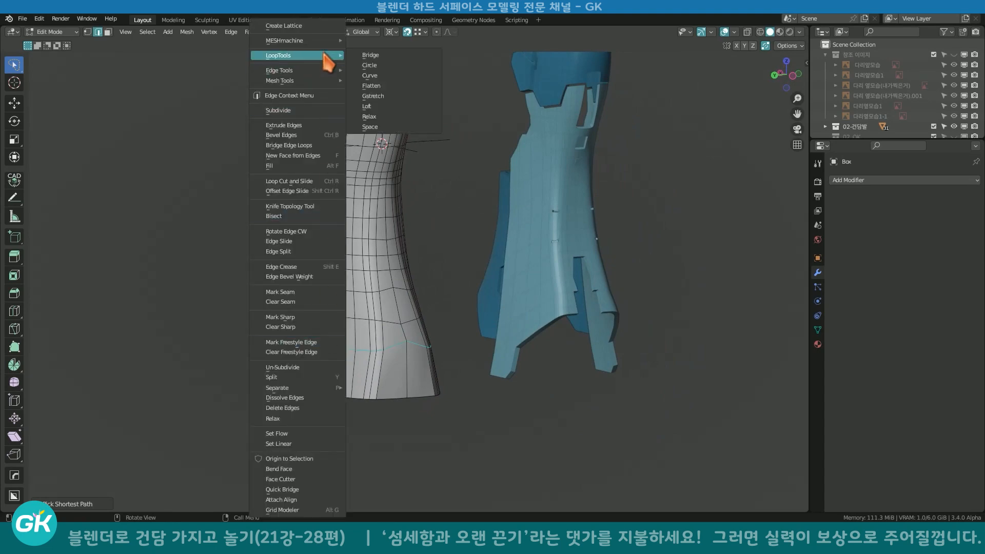
click(377, 116)
middle_drag(309, 354, 300, 328)
middle_drag(351, 353, 528, 349)
shift+middle_drag(419, 373, 466, 333)
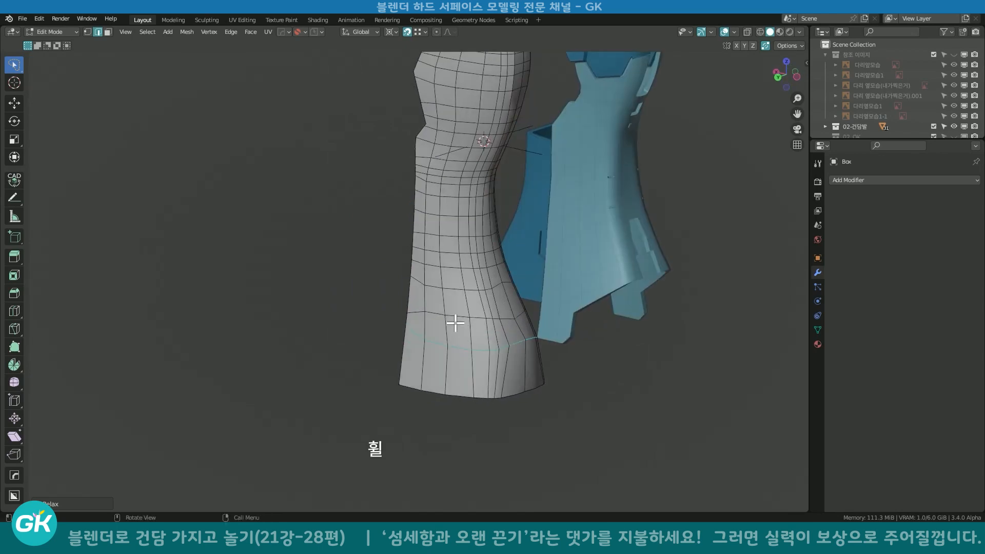
Select the horizontal edge loops across the middle of the shin and smooth them with LoopTools Relax.
shift+middle_drag(466, 333, 458, 374)
alt+shift+click(319, 297)
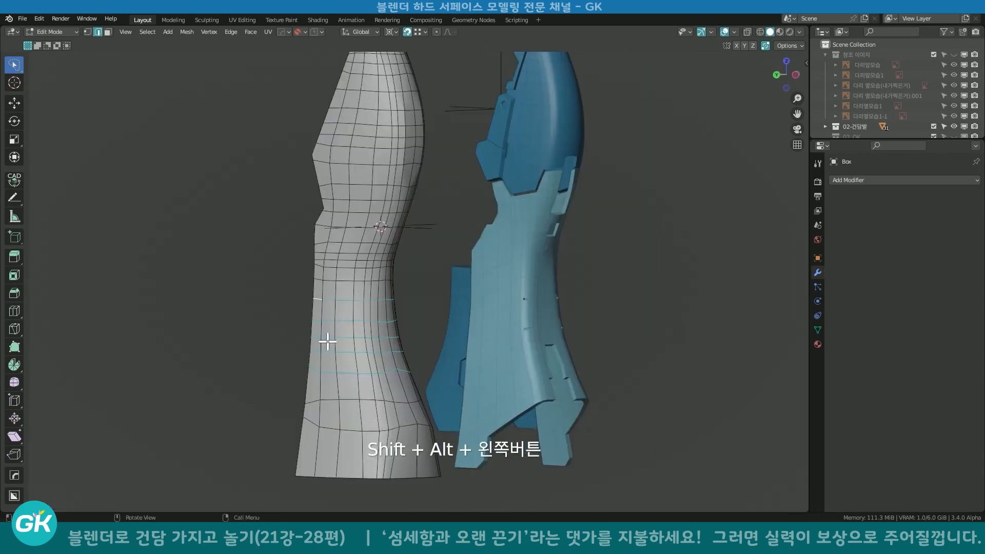
middle_drag(328, 340, 409, 333)
middle_drag(409, 334, 403, 328)
right_click(402, 324)
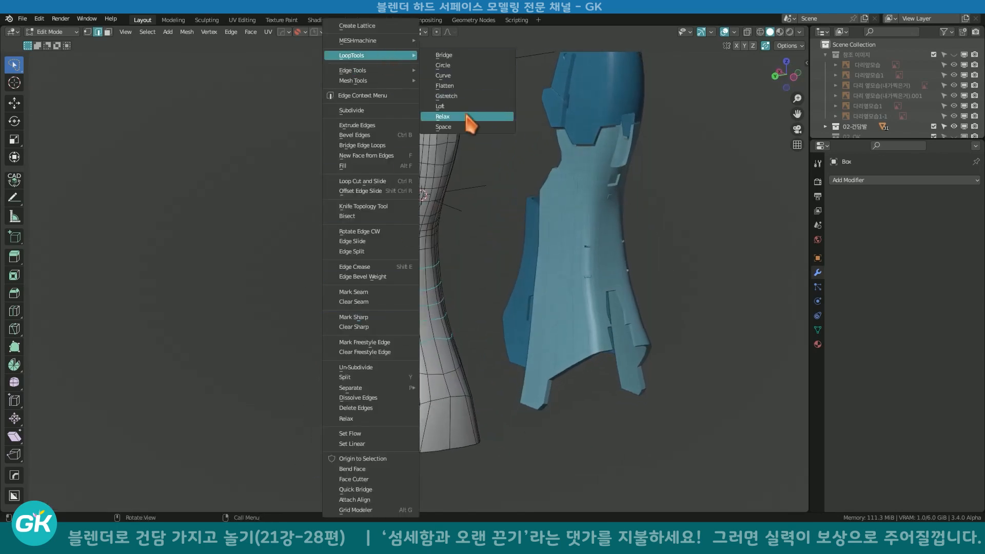
click(443, 117)
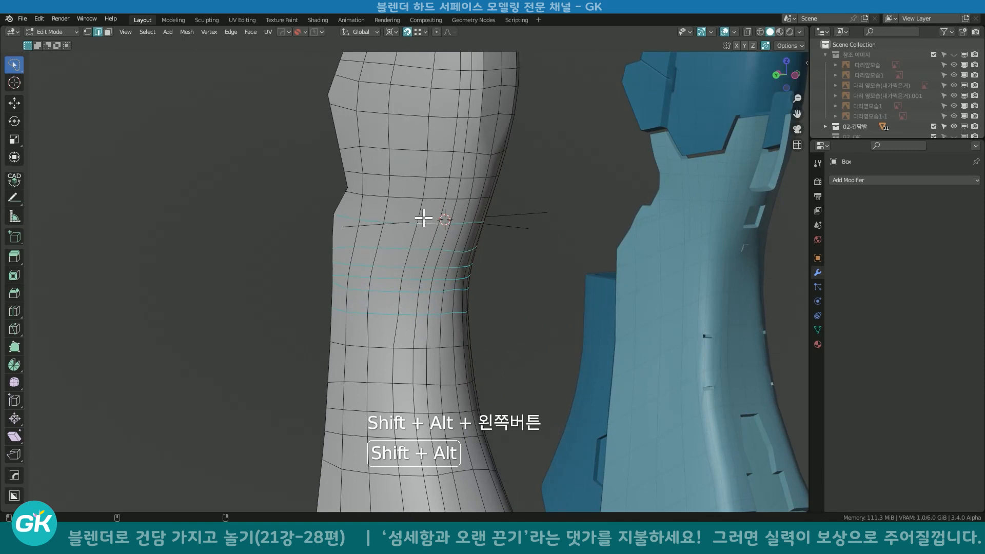
Select all horizontal edge loops from just below the knee up to the block's top and smooth them with LoopTools Relax.
shift+scroll(446, 272, up, 5)
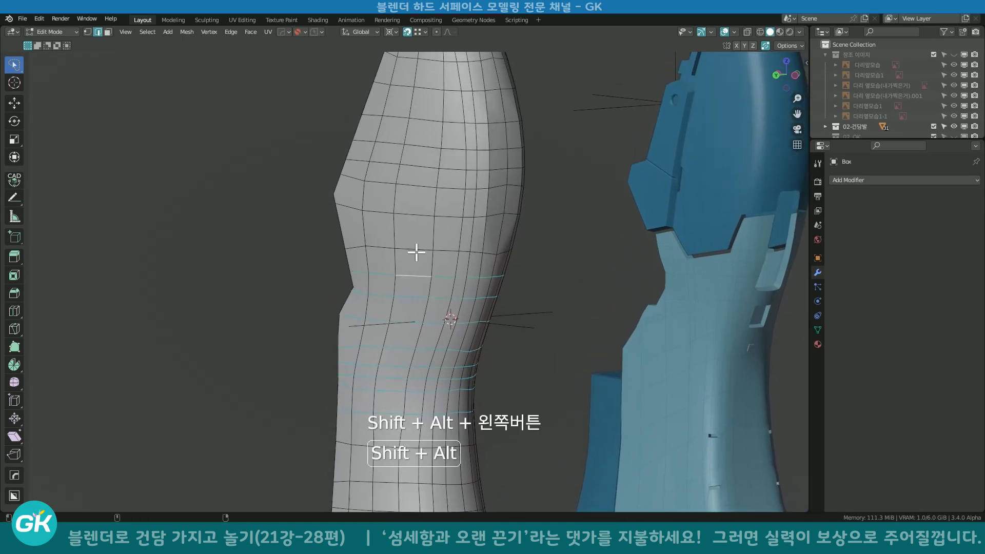
alt+shift+click(420, 216)
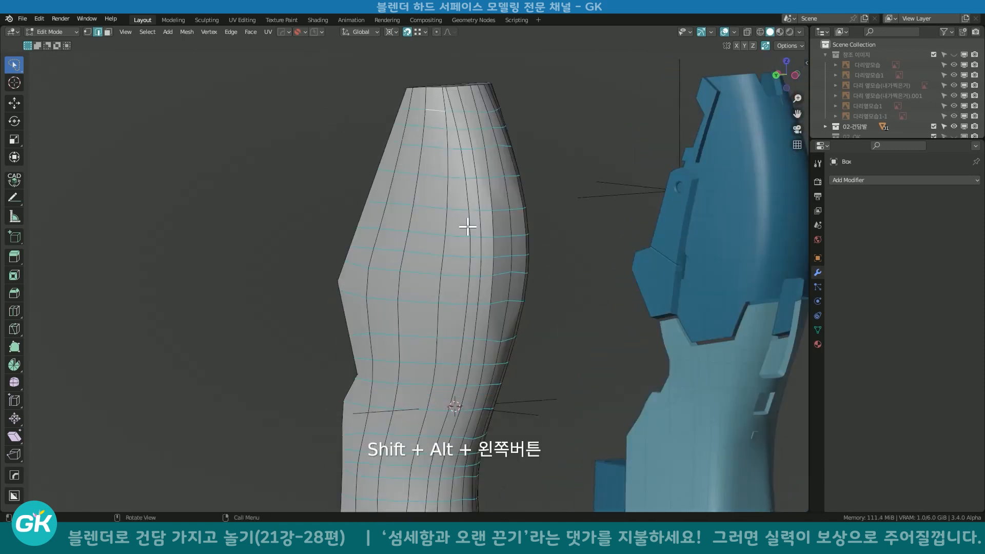
scroll(466, 226, down, 2)
middle_drag(452, 236, 287, 290)
shift+middle_drag(477, 297, 475, 283)
scroll(429, 303, up, 1)
right_click(421, 294)
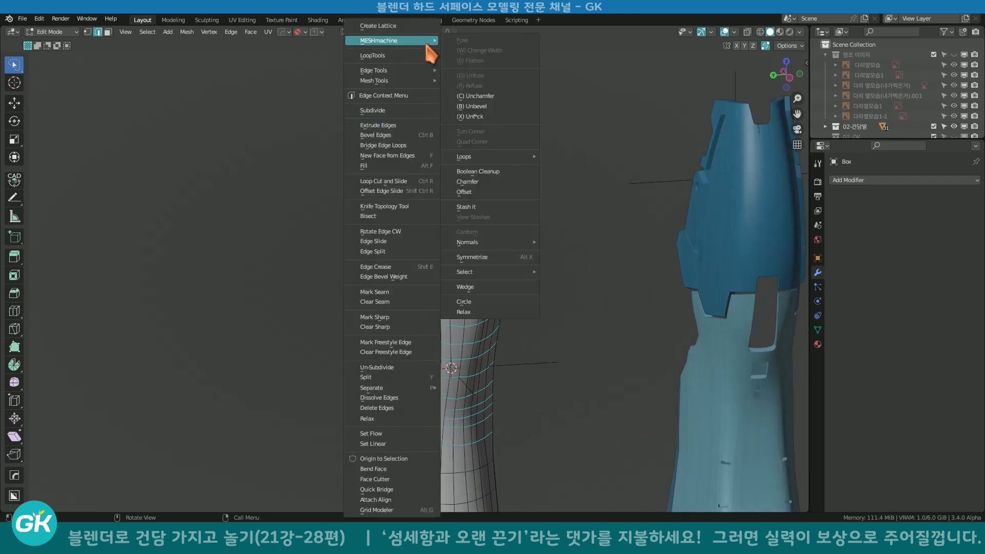
click(480, 116)
shift+scroll(477, 358, up, 3)
middle_drag(477, 358, 450, 349)
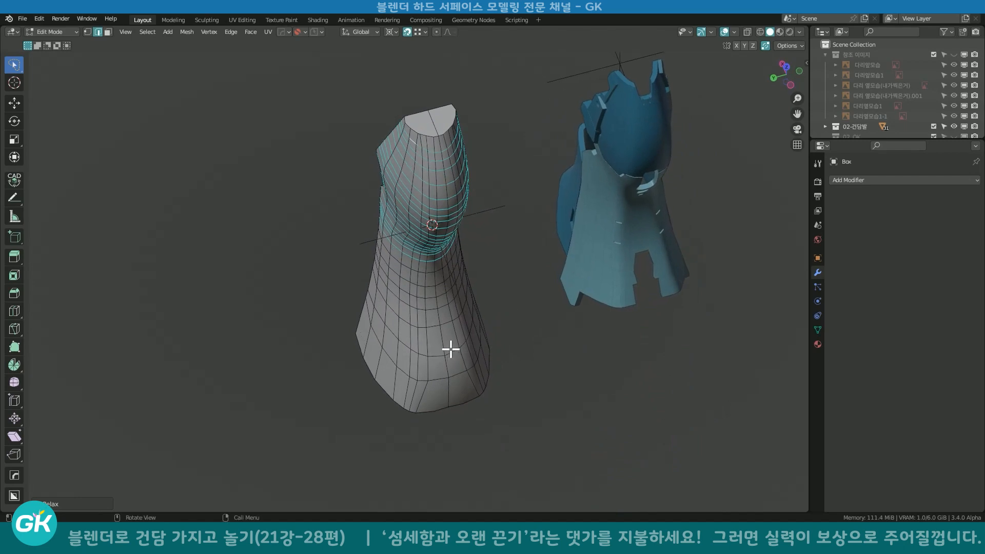
middle_drag(373, 339, 360, 360)
middle_drag(497, 392, 482, 213)
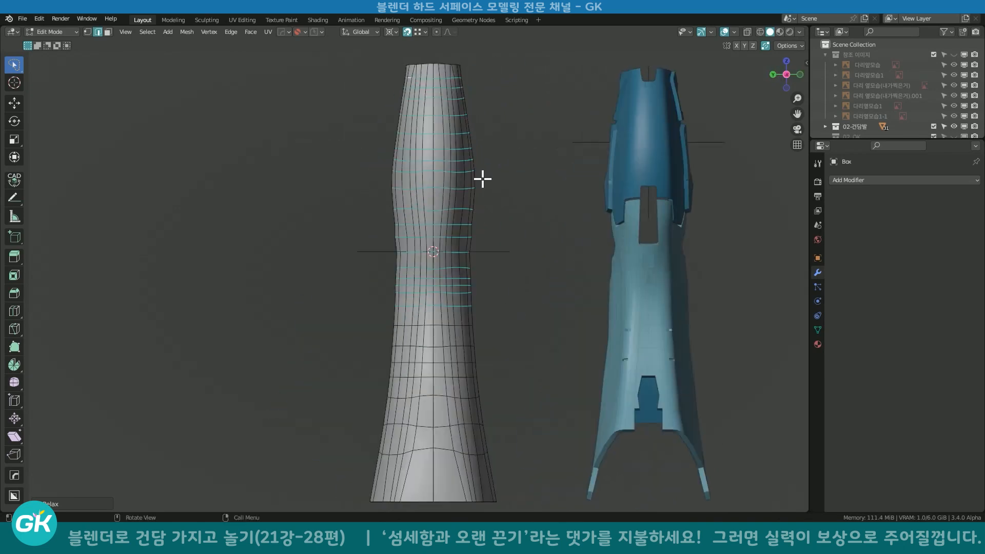
Try to flatten a horizontal edge loop near the block's top by scaling it.
shift+scroll(492, 208, up, 2)
middle_drag(477, 164, 365, 140)
alt+shift+click(446, 169)
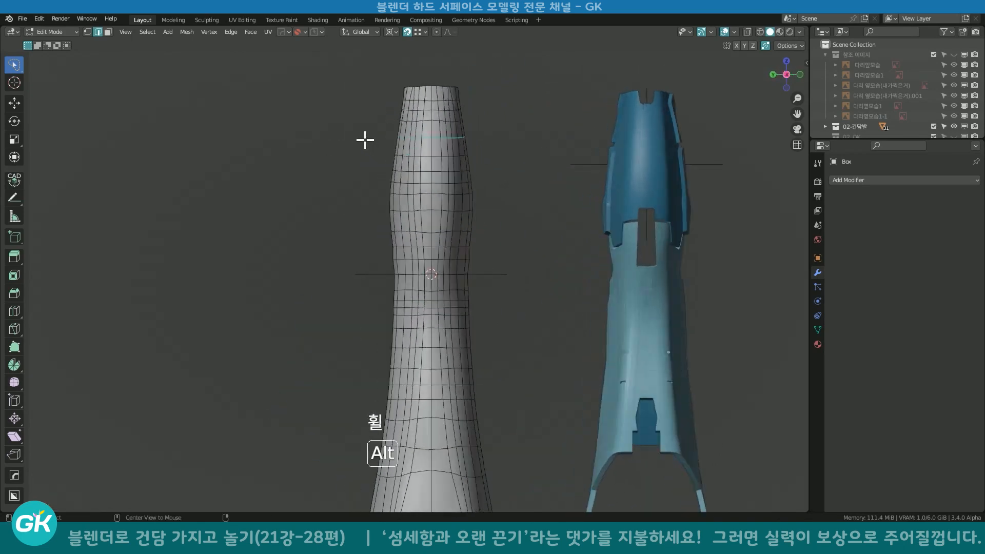
key(s)
click(375, 151)
key(ctrl+z)
Set the transform pivot to Individual Origins and flatten the selected horizontal edge loop near the block's top by scaling it.
click(392, 32)
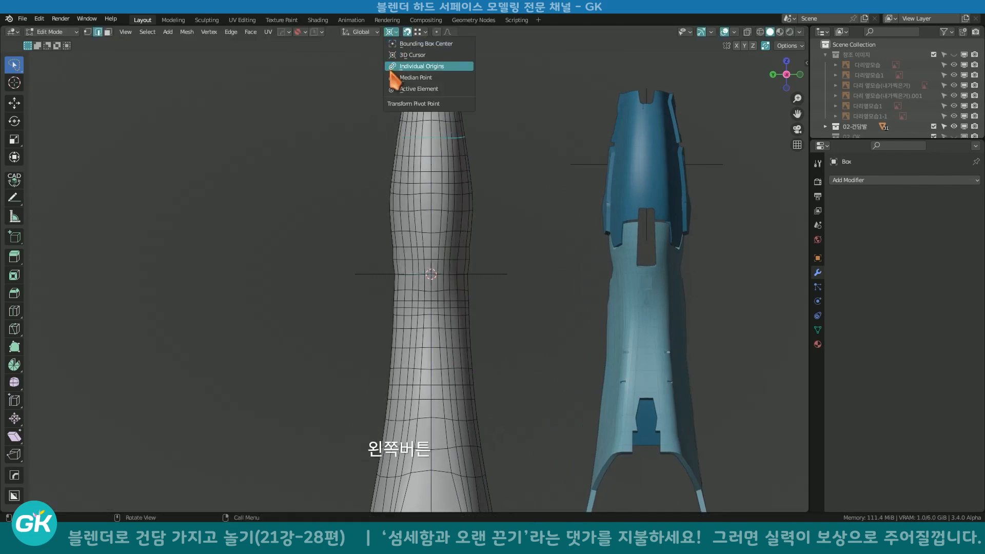
click(413, 66)
shift+scroll(407, 165, up, 2)
key(s)
click(396, 196)
middle_drag(377, 205, 442, 282)
Flatten three consecutive horizontal edge loops at the knee's widest part by scaling each to 0 along global Z.
scroll(434, 193, up, 2)
alt+shift+click(430, 224)
key(s)
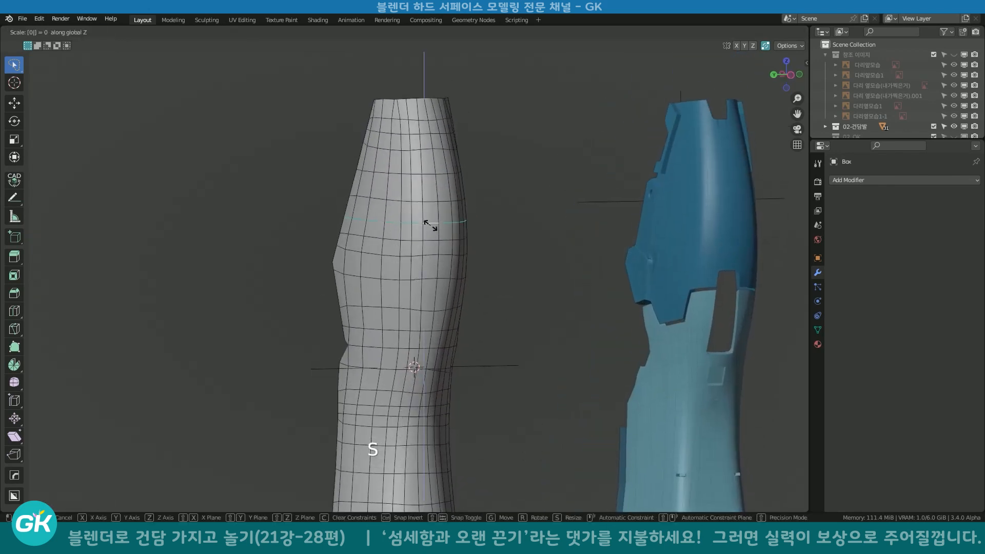
click(430, 225)
alt+shift+click(433, 239)
key(s)
click(433, 239)
alt+shift+click(424, 257)
key(s)
click(428, 259)
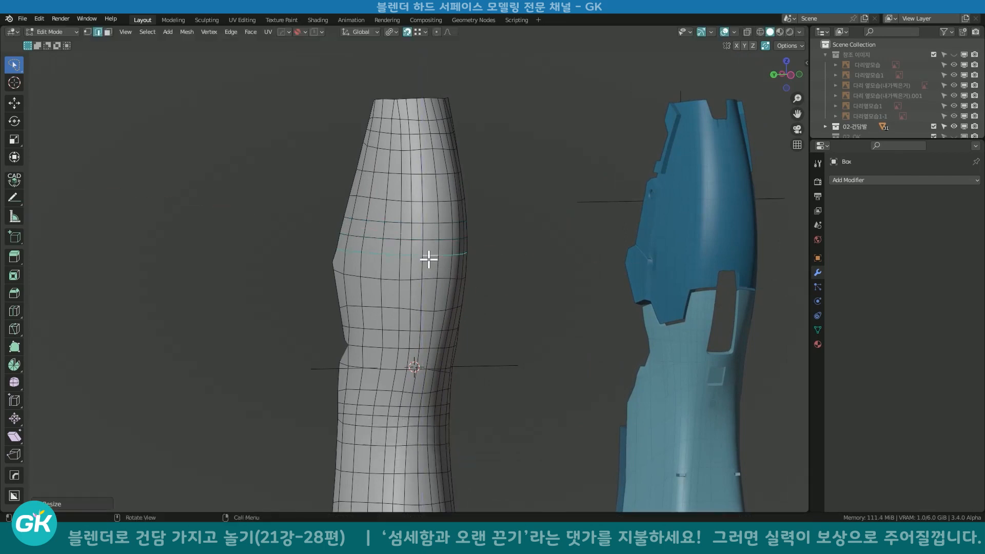
Select the shin's back faces below the knee notch and merge them into one face.
scroll(433, 260, down, 2)
shift+scroll(411, 224, down, 3)
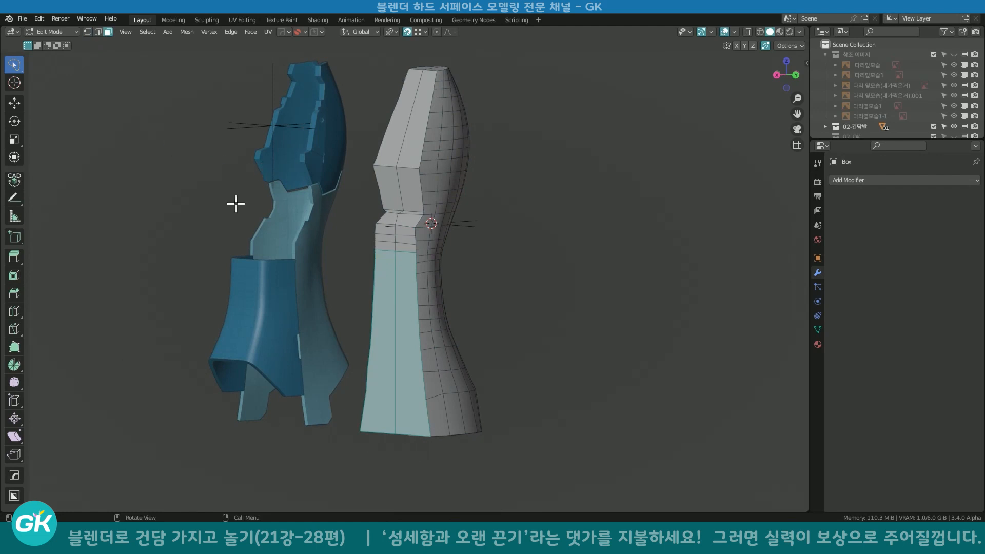
shift+click(403, 235)
middle_drag(402, 236, 395, 268)
shift+middle_drag(429, 182, 438, 308)
Merge the sloping back faces of the upper block into one face and level it with LoopTools Flatten.
scroll(442, 214, up, 6)
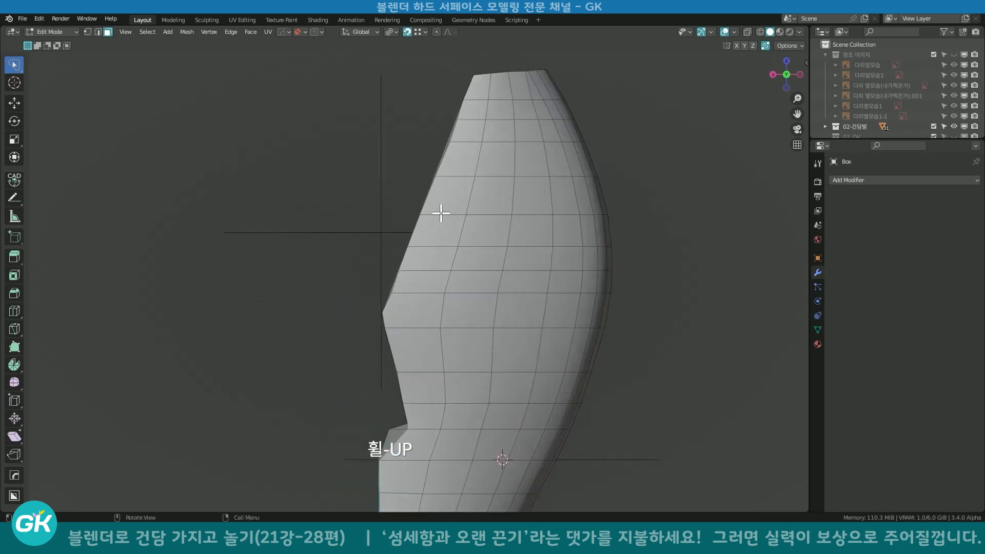
drag(410, 151, 422, 144)
key(f)
mouse_move(422, 143)
middle_down()
mouse_move(317, 188)
mouse_move(431, 166)
middle_up()
right_click(431, 167)
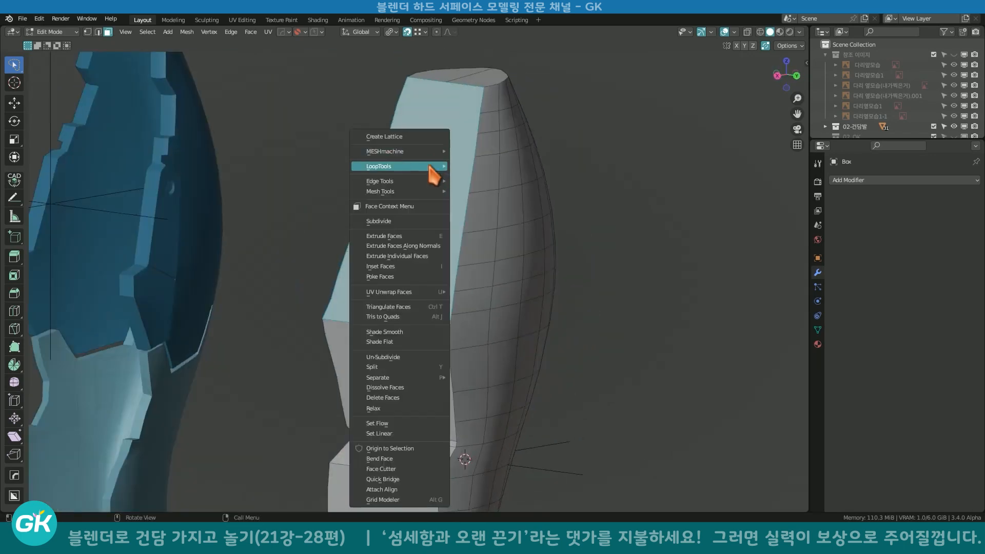
mouse_move(433, 172)
click(475, 197)
alt+middle_drag(474, 197, 373, 204)
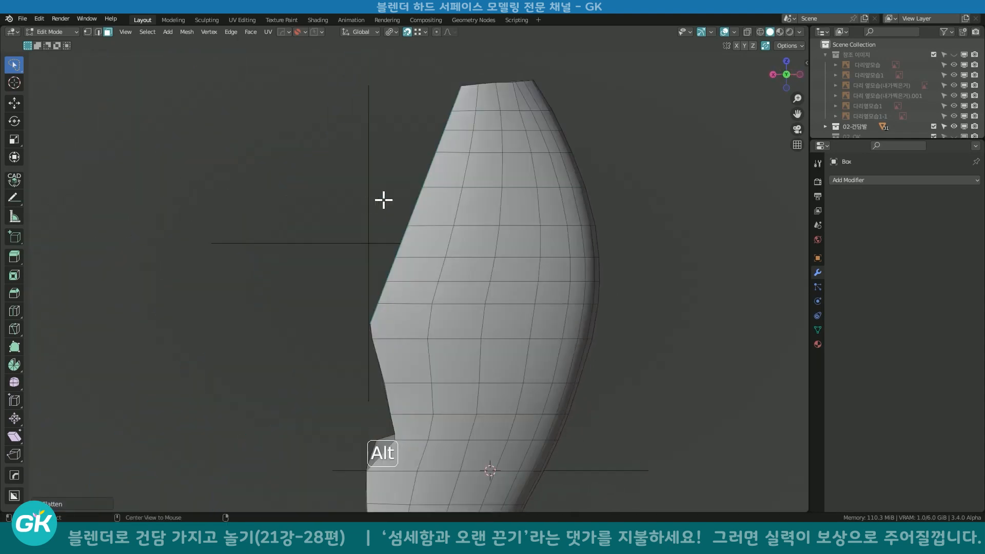
Merge the two back faces between the upper corner and the knee notch, and level them with LoopTools Flatten.
middle_drag(419, 285, 448, 285)
shift+middle_drag(448, 284, 424, 226)
alt+middle_drag(423, 226, 390, 252)
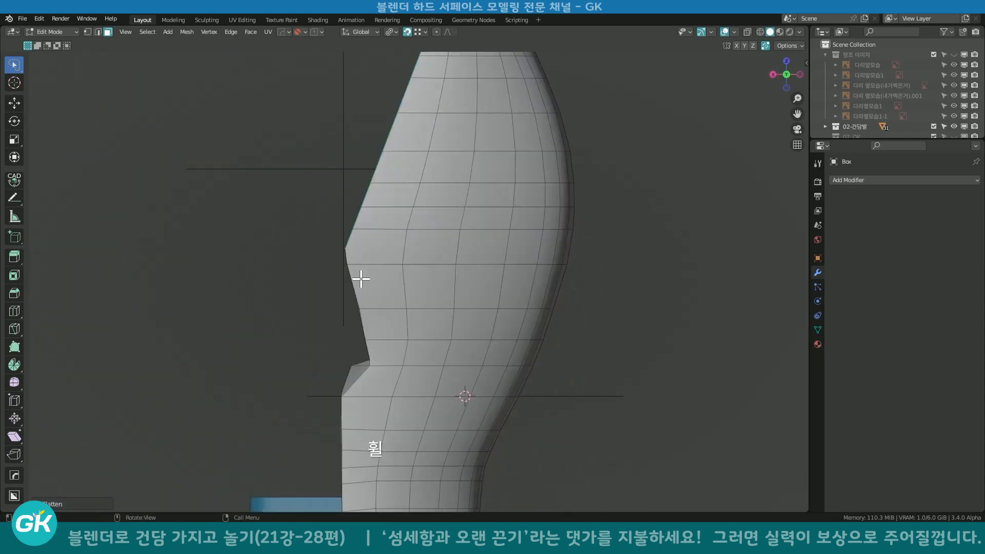
middle_drag(371, 339, 395, 310)
click(387, 308)
shift+click(347, 301)
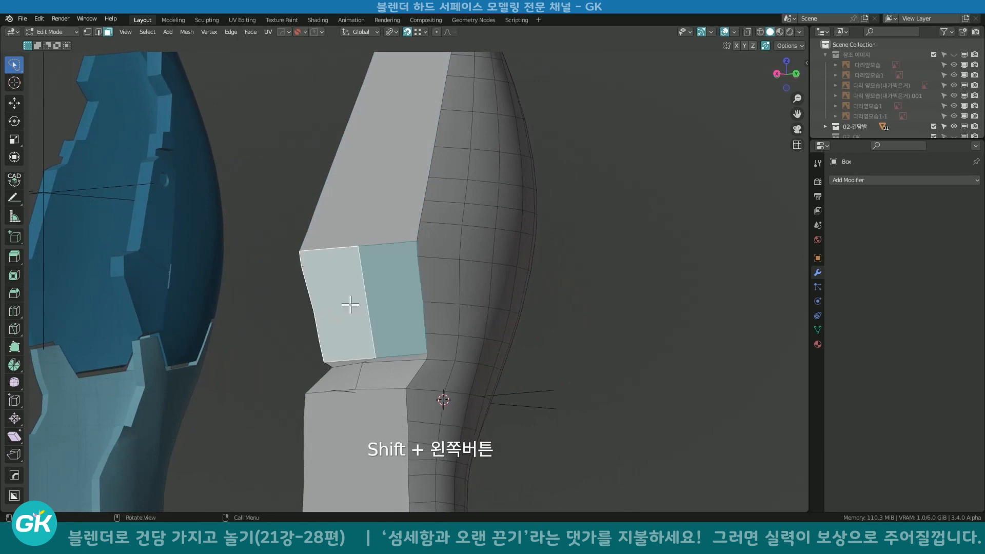
right_click(379, 290)
mouse_move(381, 178)
click(422, 207)
alt+middle_drag(446, 301, 497, 280)
Select the short slanted faces of the knee notch at the back and level them with LoopTools Flatten.
click(376, 255)
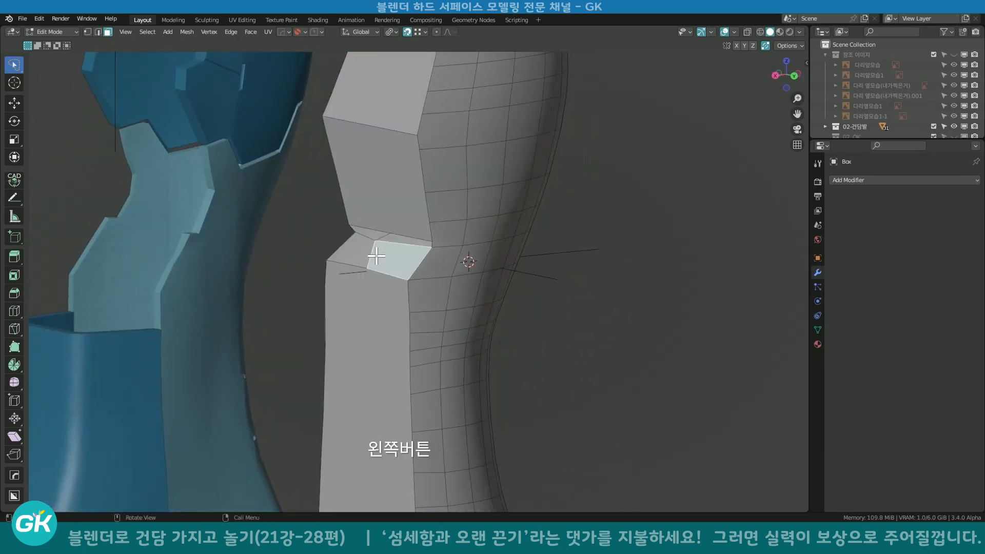
shift+middle_drag(362, 252, 417, 240)
shift+click(426, 266)
shift+click(437, 248)
right_click(422, 241)
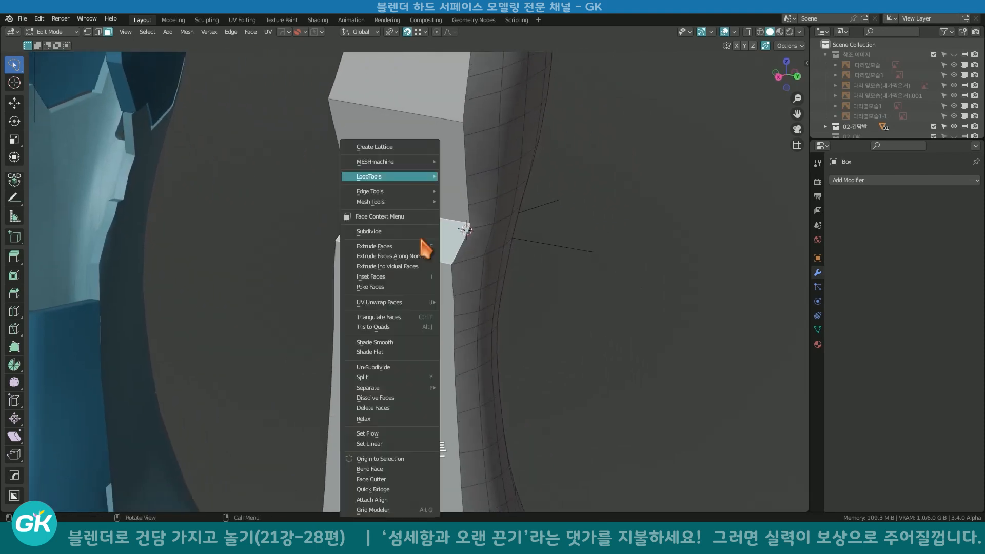
mouse_move(415, 180)
click(463, 208)
middle_drag(445, 218, 346, 323)
Flatten the lowest interior horizontal edge loop of the shin's flare by scaling it to 0 along Z.
scroll(356, 228, down, 3)
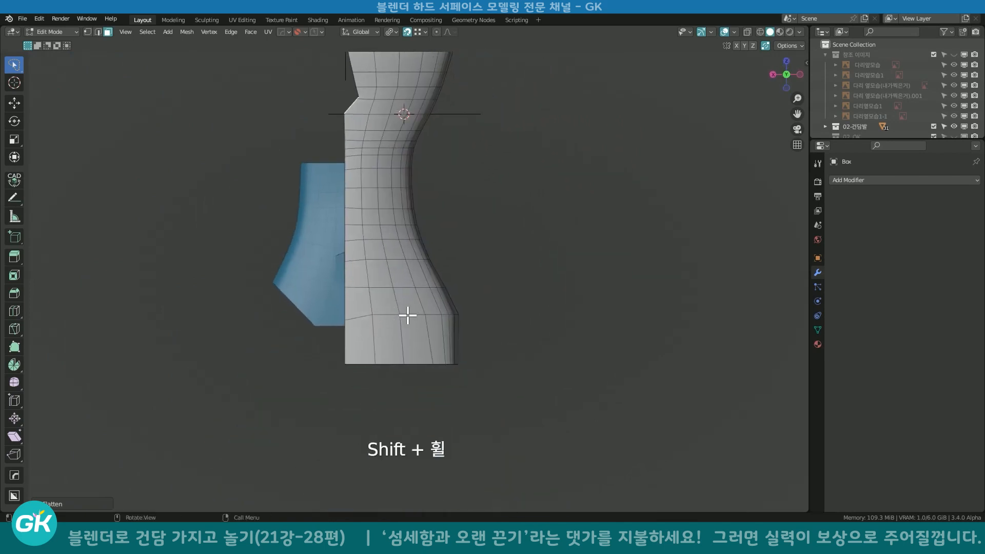
alt+shift+click(359, 318)
key(s)
key(z)
key(Return)
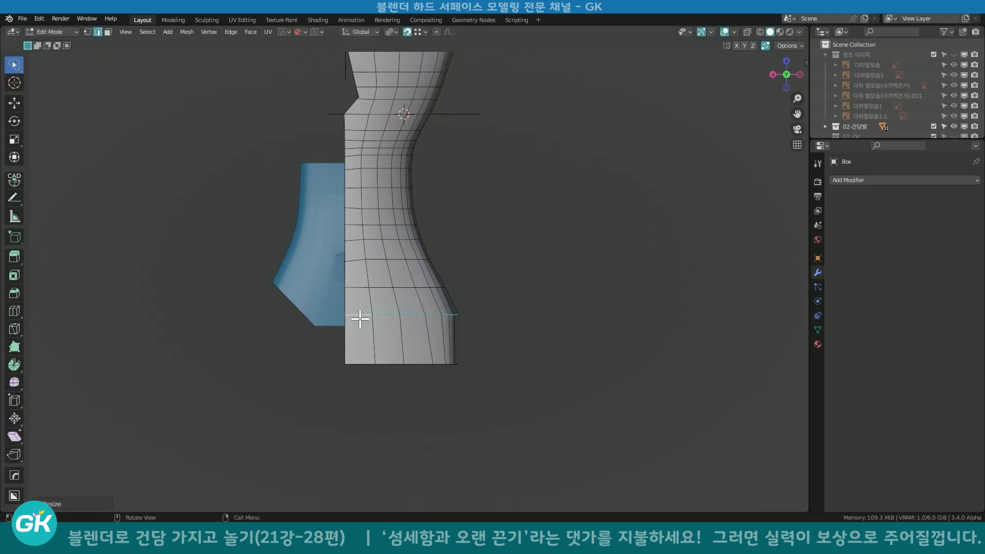
Flatten two neighbouring horizontal edge loops just below the knee notch by scaling each to 0 along global Z.
shift+middle_drag(455, 319, 466, 398)
scroll(410, 263, up, 3)
shift+middle_drag(326, 223, 376, 253)
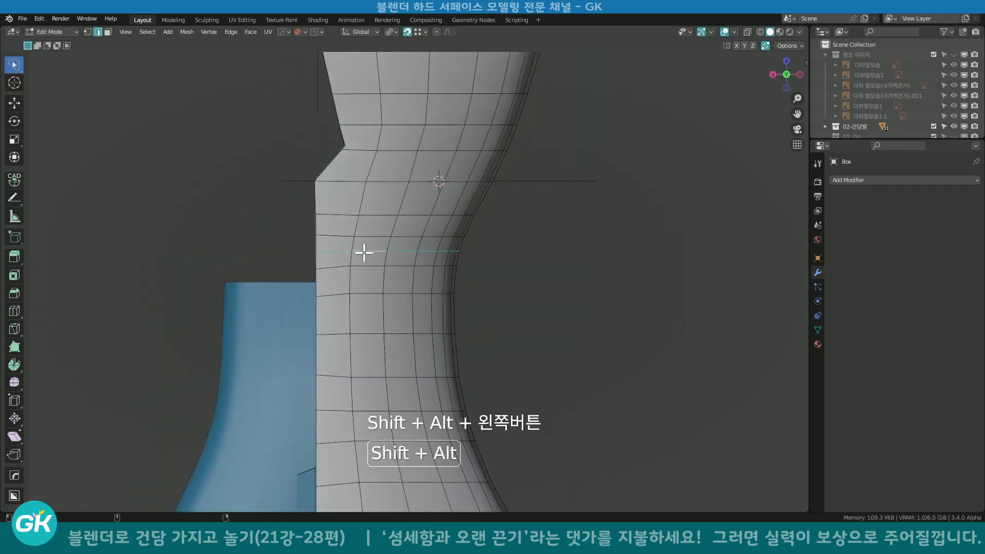
key(s)
key(z)
click(373, 257)
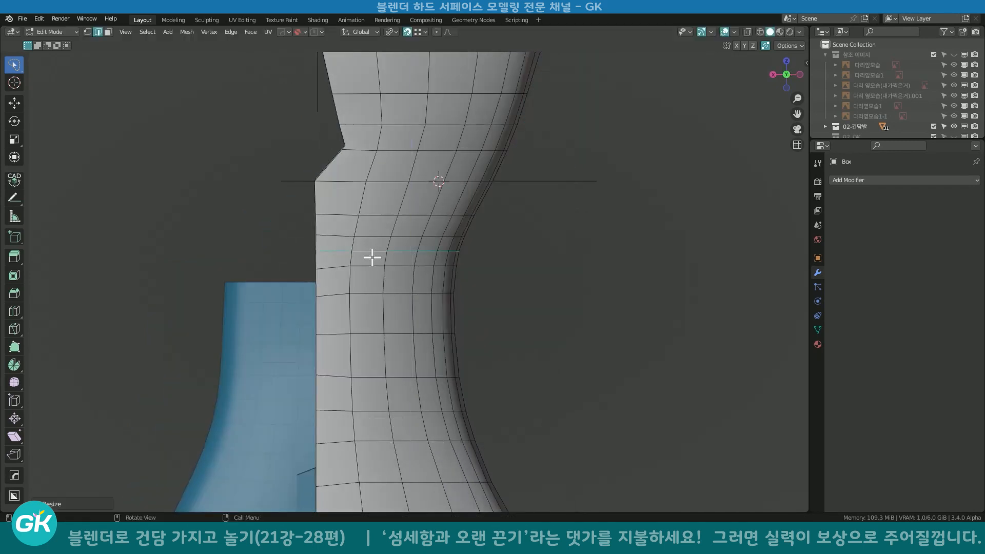
alt+shift+click(333, 267)
key(s)
key(z)
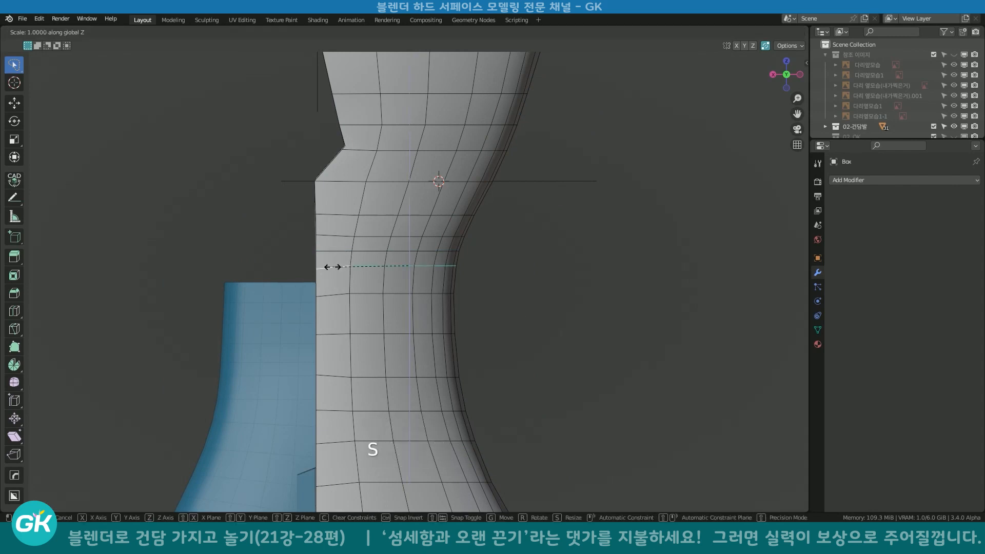
key(0)
click(333, 267)
shift+middle_drag(347, 301, 238, 284)
scroll(395, 277, down, 5)
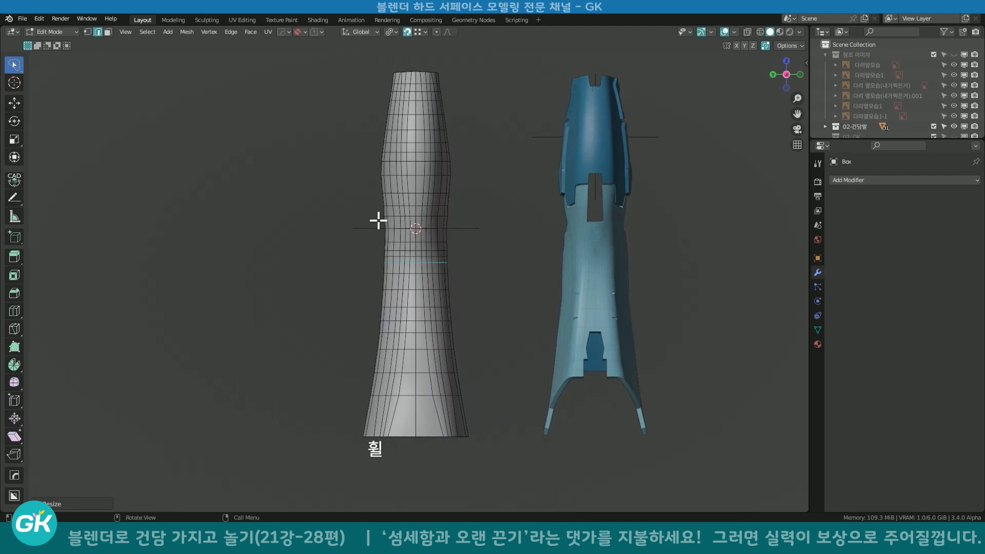
scroll(426, 211, up, 2)
shift+middle_drag(426, 211, 349, 247)
scroll(495, 208, down, 3)
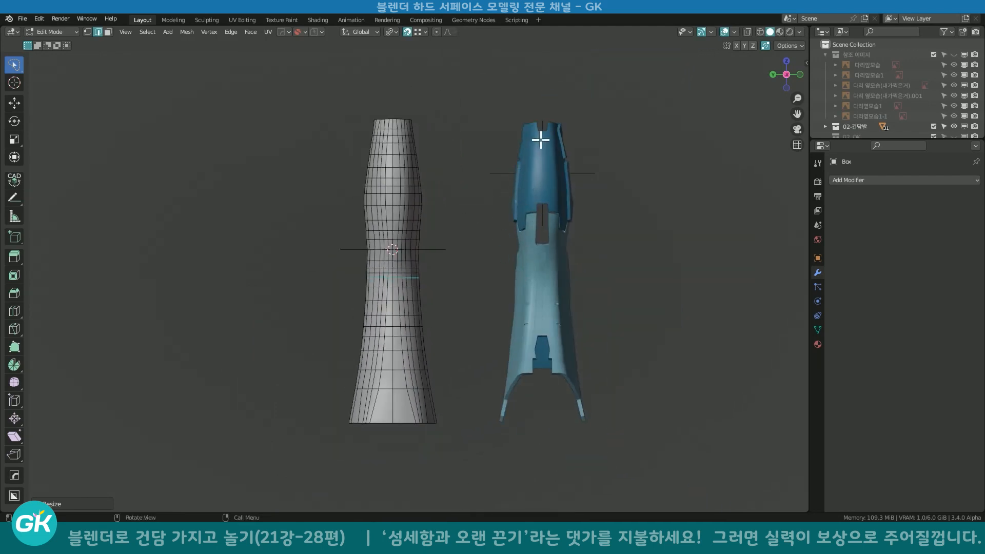
Add a cube and position it over the back of the leg block at knee height.
middle_drag(452, 305, 404, 272)
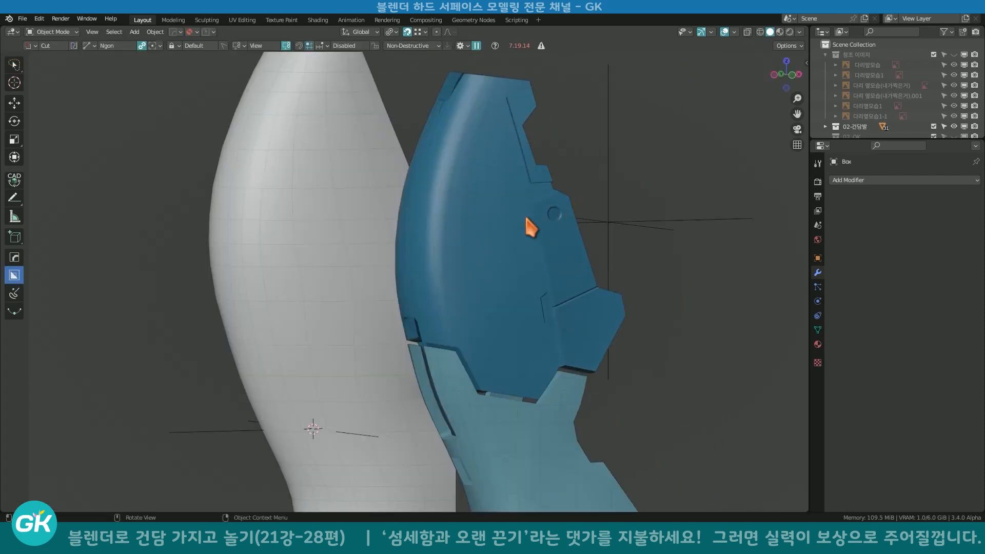
scroll(525, 218, down, 2)
middle_drag(525, 218, 472, 301)
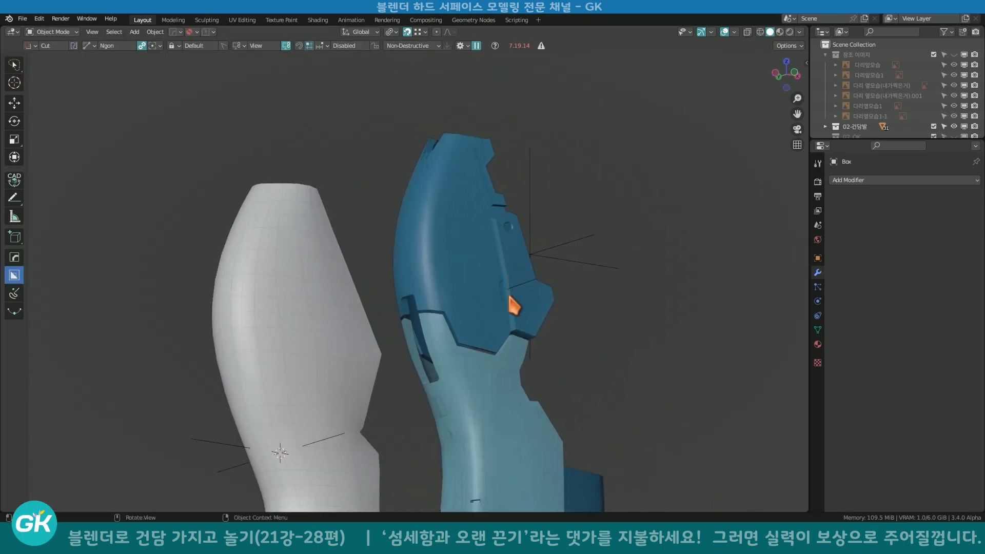
middle_drag(513, 271, 481, 277)
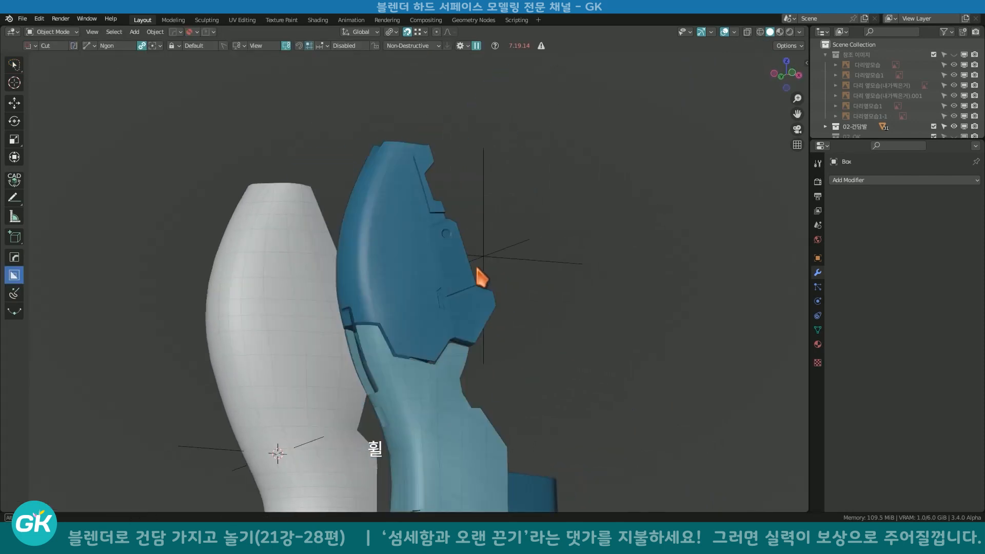
shift+middle_drag(481, 277, 437, 194)
key(shift+a)
mouse_move(439, 186)
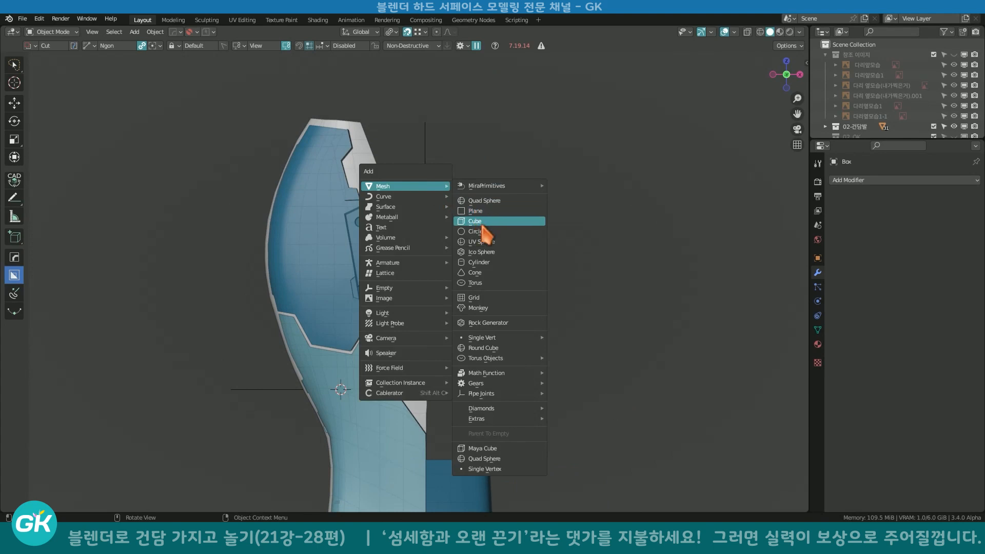
click(474, 221)
scroll(489, 232, down, 1)
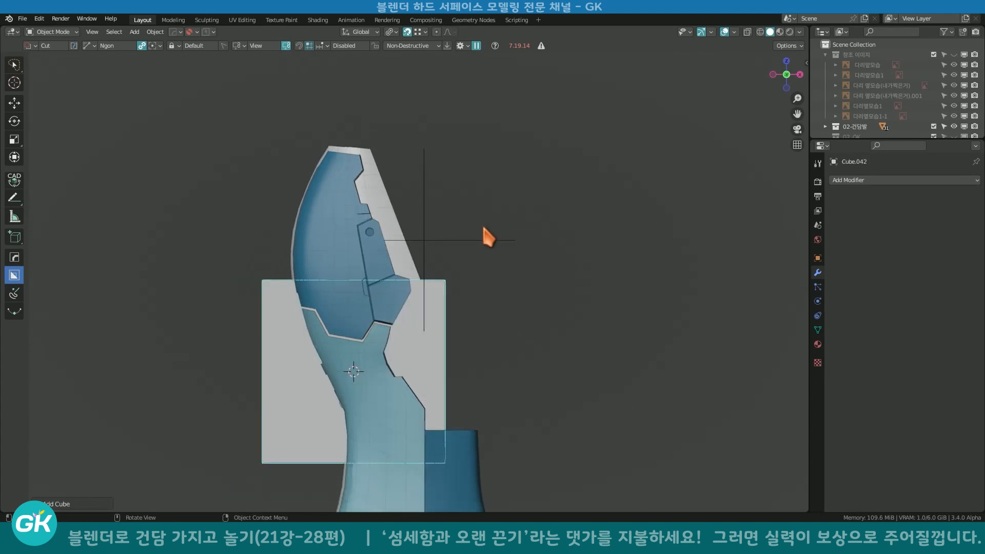
key(g)
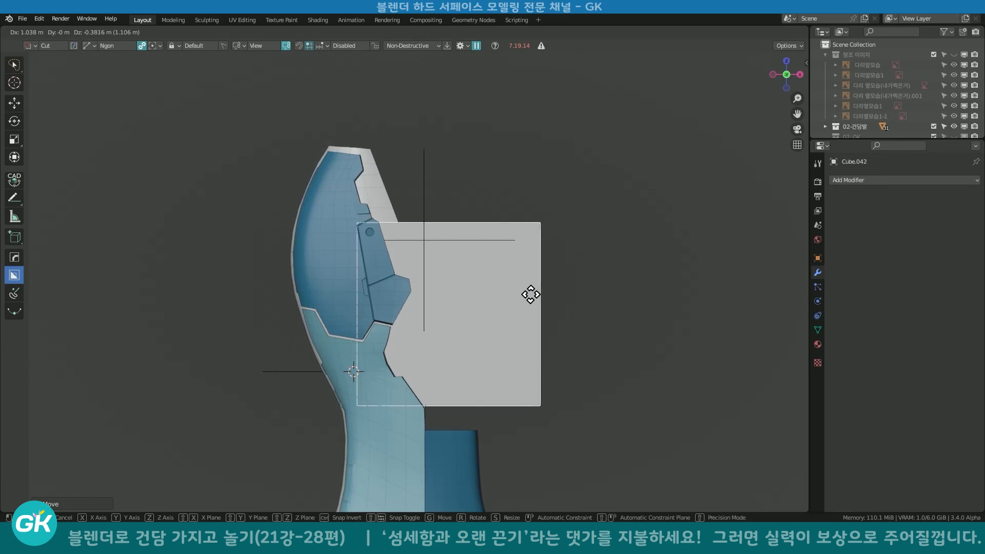
click(530, 296)
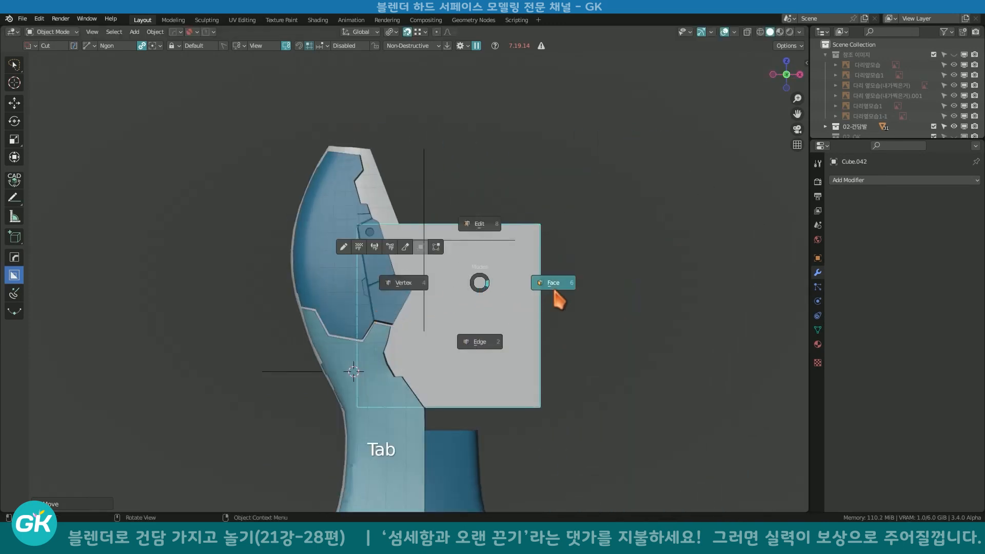
Move the cube's upper edges so its top face slants in line with the top of the reference side knee guard.
click(482, 339)
middle_drag(531, 316, 486, 353)
click(530, 235)
alt+middle_drag(532, 236, 576, 241)
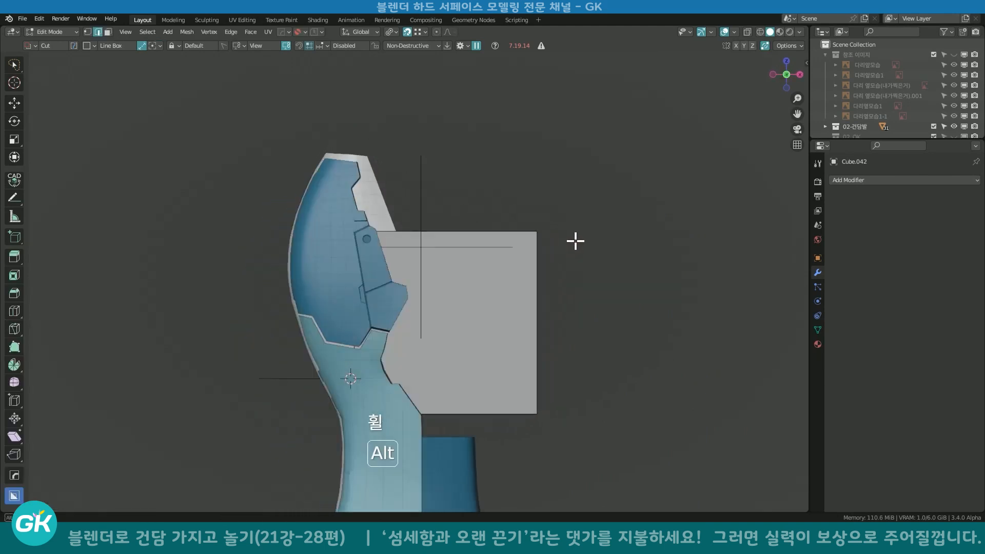
key(g)
click(491, 209)
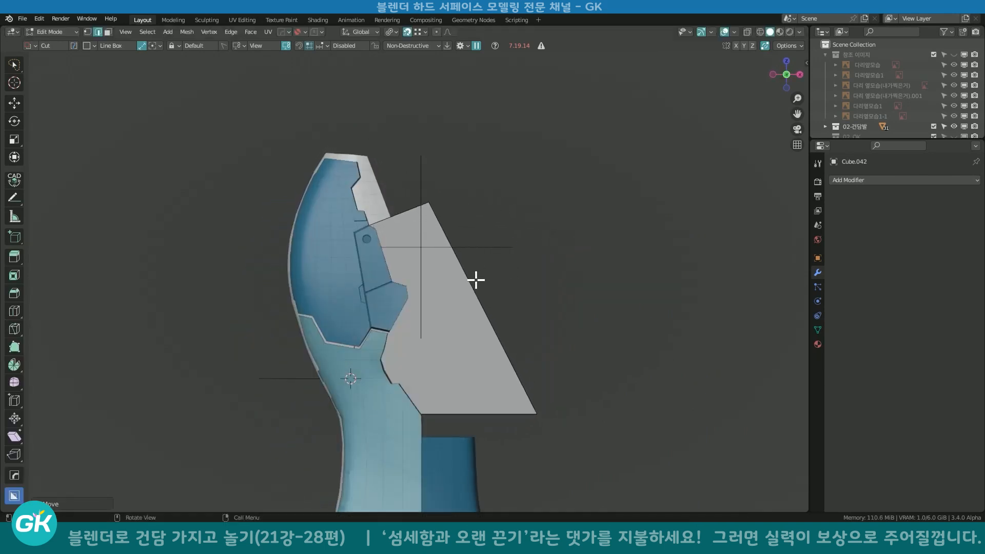
shift+scroll(559, 321, down, 6)
key(g)
click(514, 228)
Raise the cube's lower outer and lower inner edges to the level of the reference knee guard's bottom corner.
middle_drag(515, 229, 496, 368)
key(g)
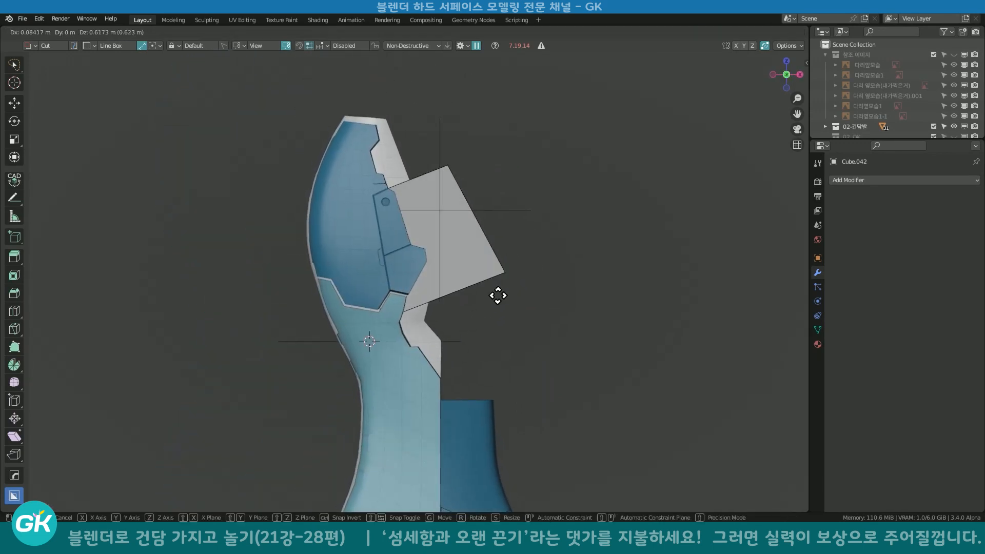
click(498, 291)
key(shift+z)
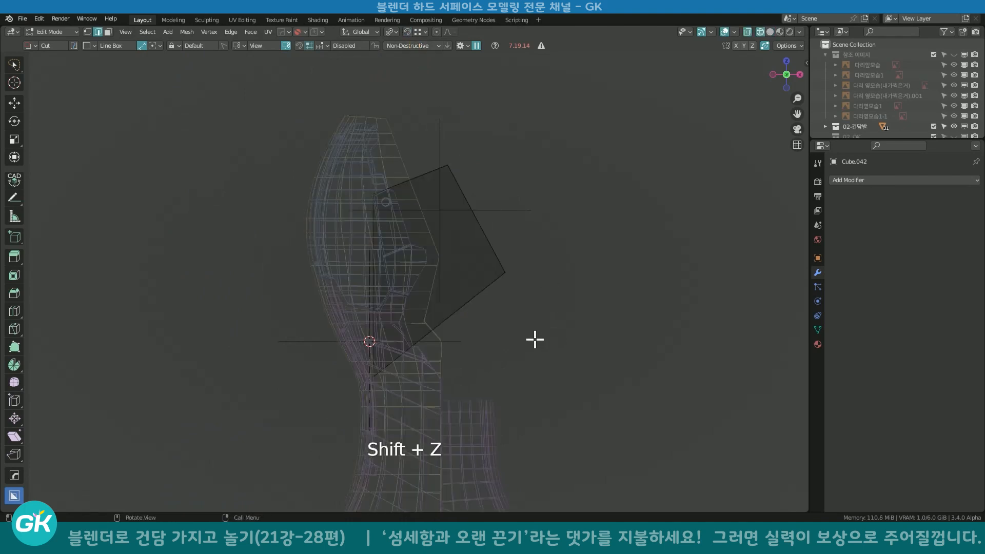
key(g)
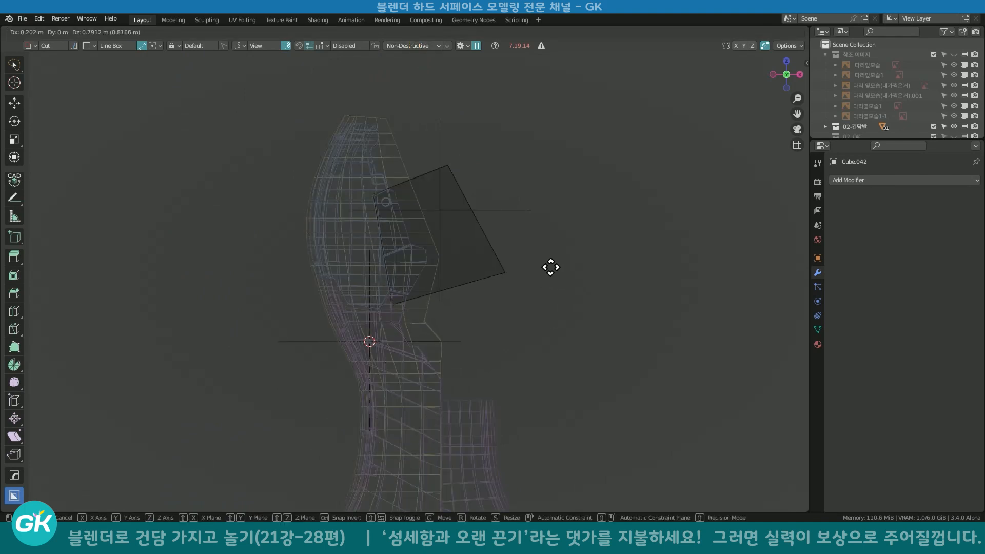
click(550, 267)
key(shift+z)
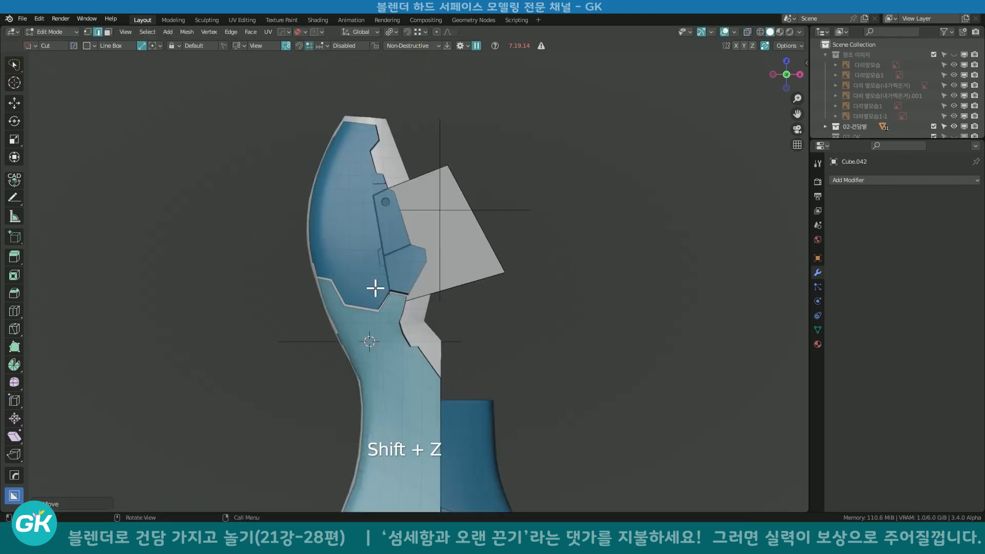
Raise the cube's lower inner edge a little more and lower its outer edge to match the guard's bottom slope.
key(shift+z)
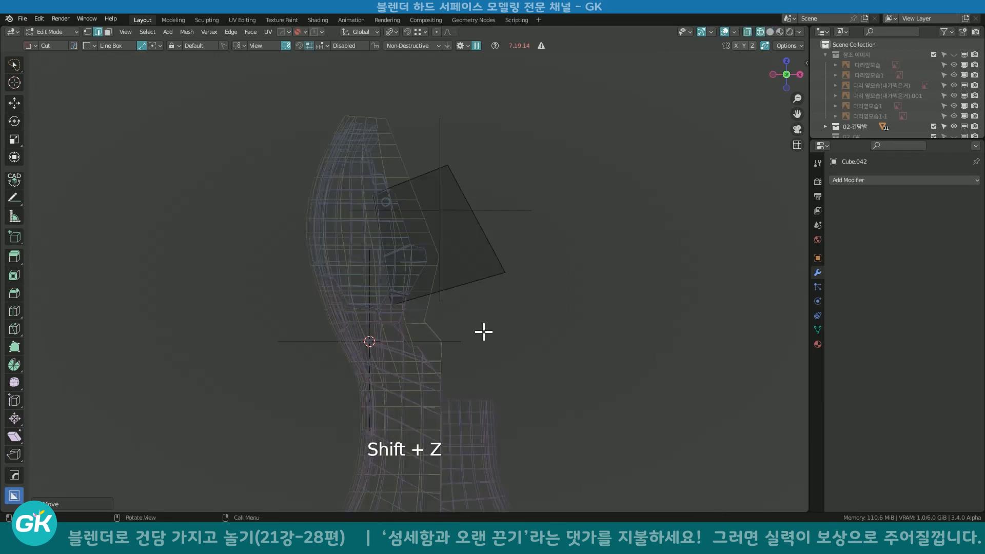
key(g)
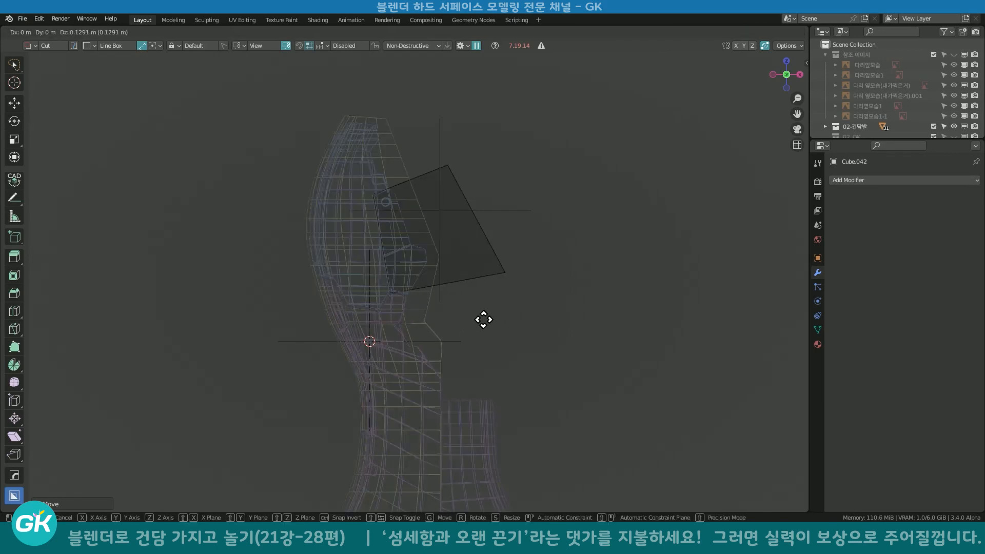
click(483, 317)
key(shift+z)
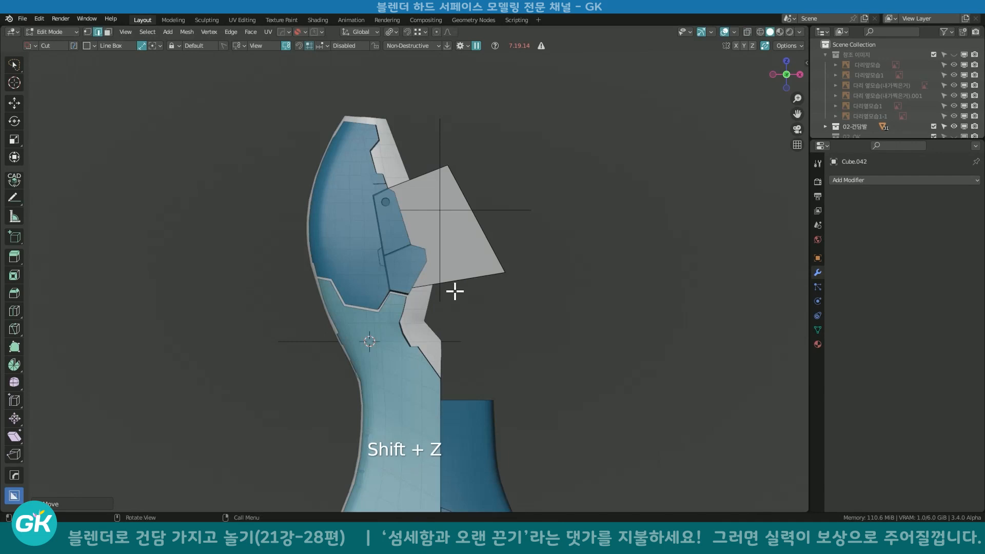
middle_drag(510, 349, 552, 339)
key(g)
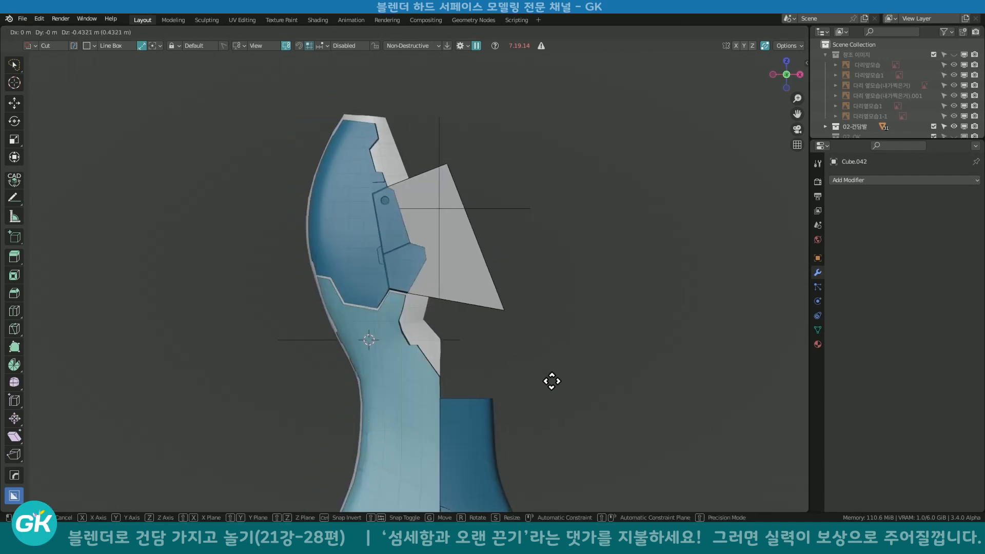
click(552, 381)
key(shift+z)
Cut the shaped cube's outline into the leg block's surface with the HardOps Knife boolean.
key(Tab)
click(407, 249)
key(shift+z)
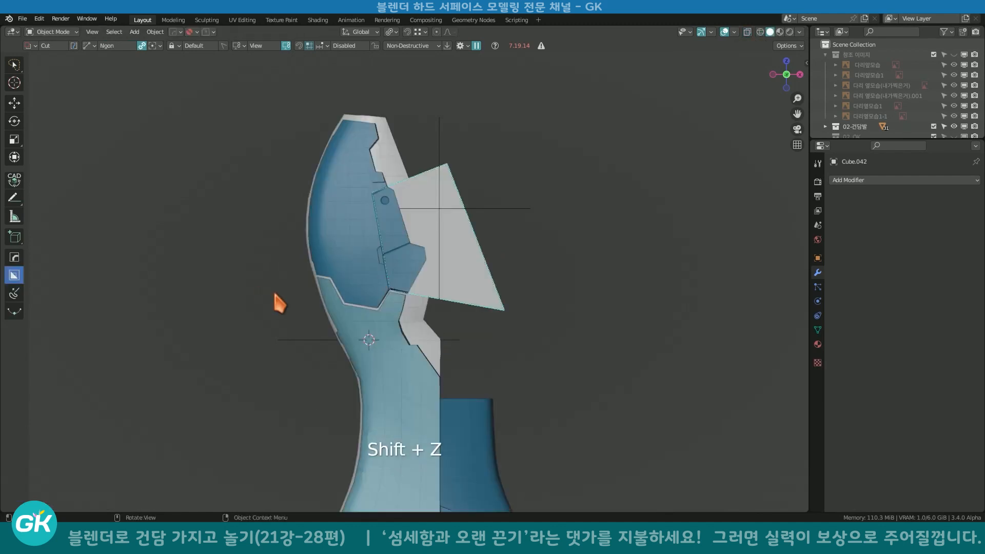
middle_drag(277, 301, 655, 326)
shift+middle_drag(448, 323, 392, 363)
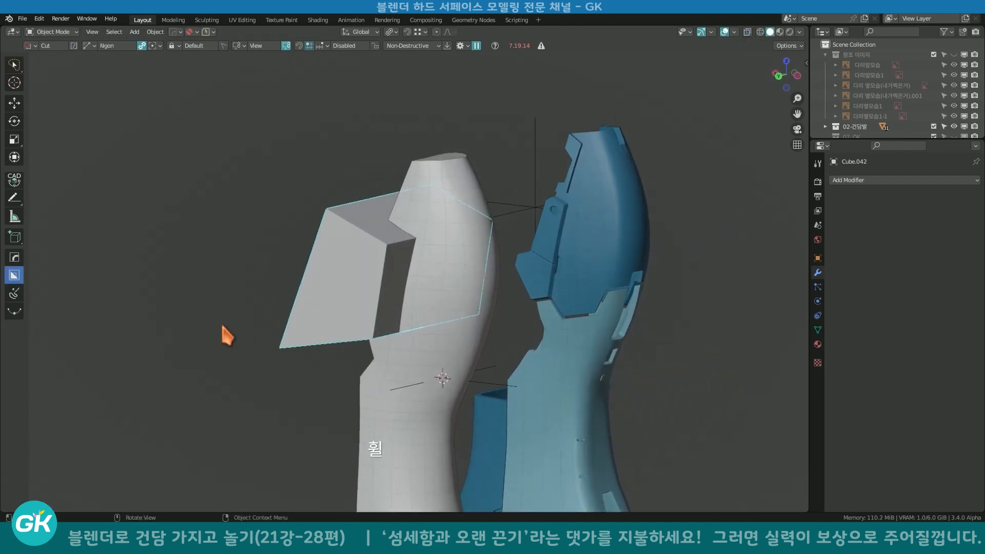
shift+click(439, 274)
key(q)
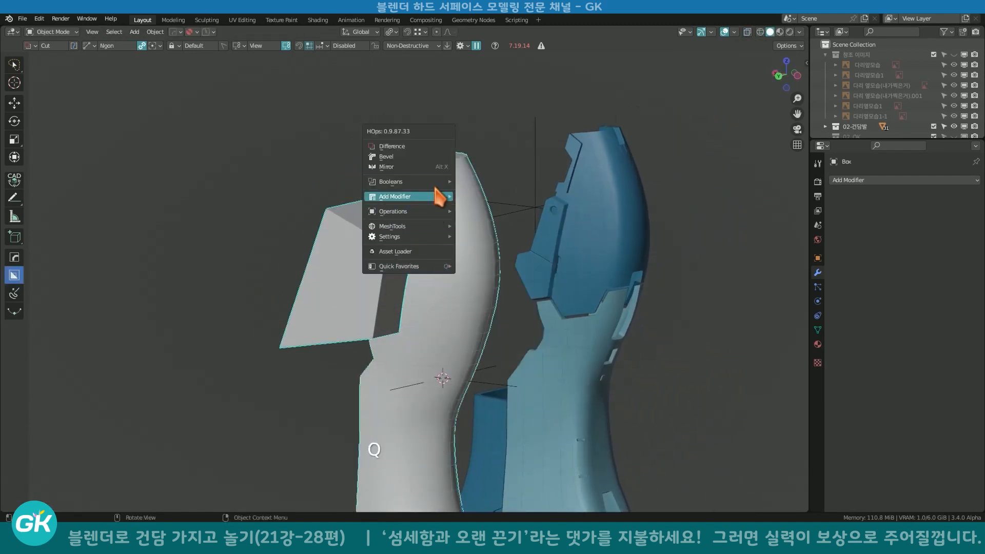
mouse_move(436, 184)
click(478, 241)
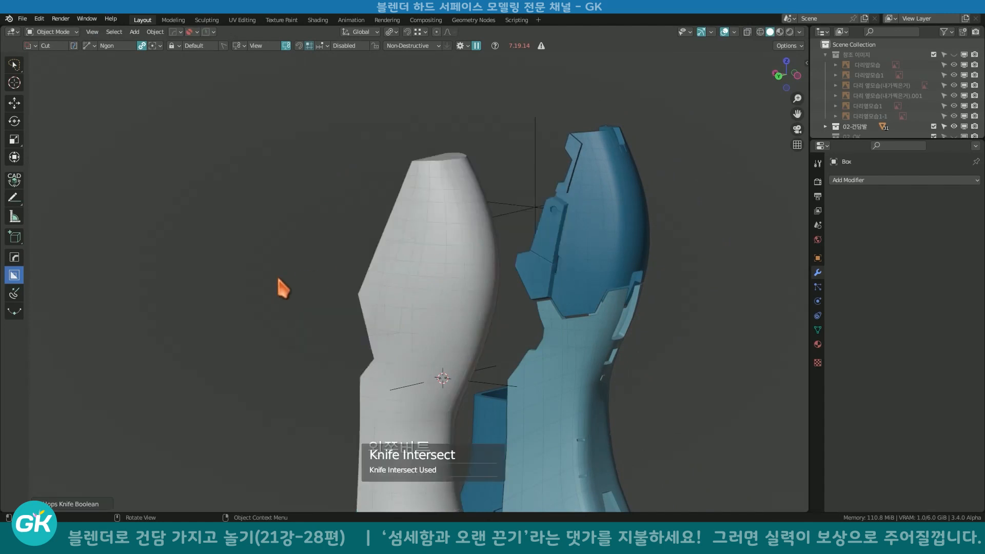
Circle-select all faces of the leg block inside the knife-cut knee guard outline.
click(404, 284)
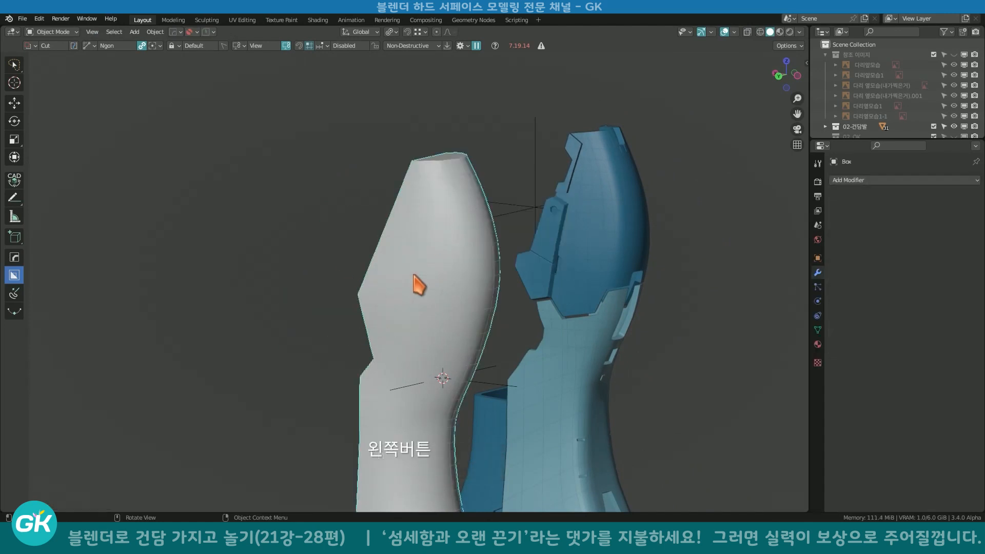
key(Tab)
click(515, 294)
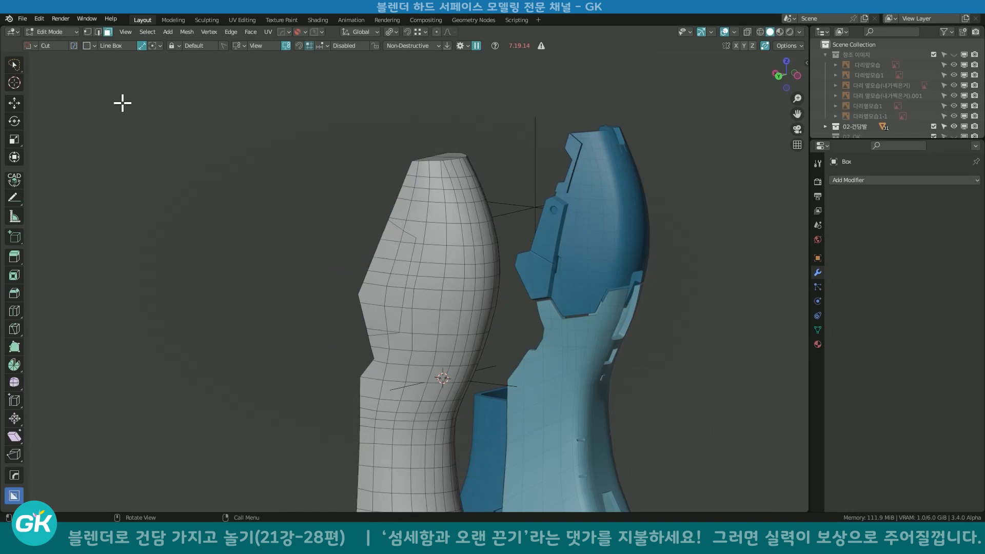
click(14, 66)
click(47, 108)
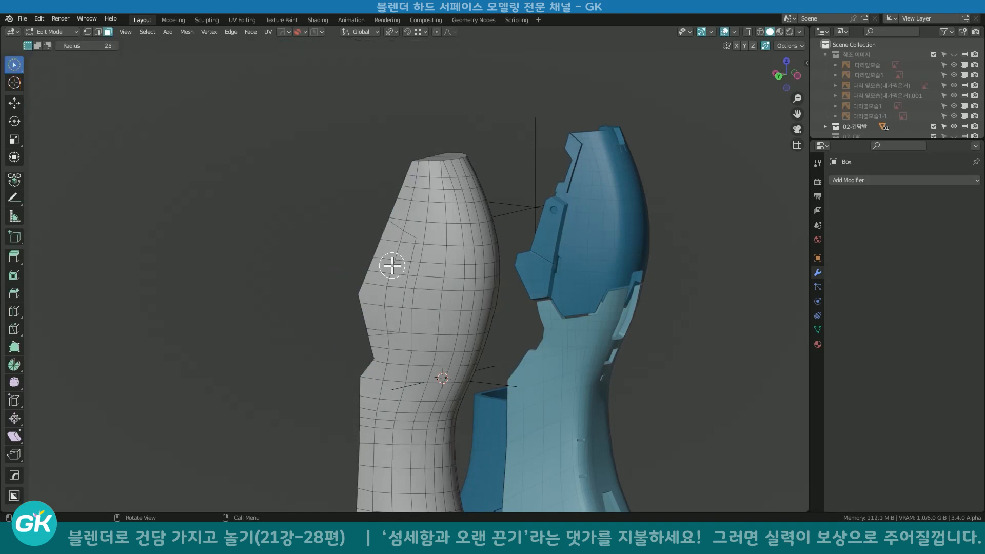
scroll(395, 272, up, 2)
drag(372, 224, 386, 253)
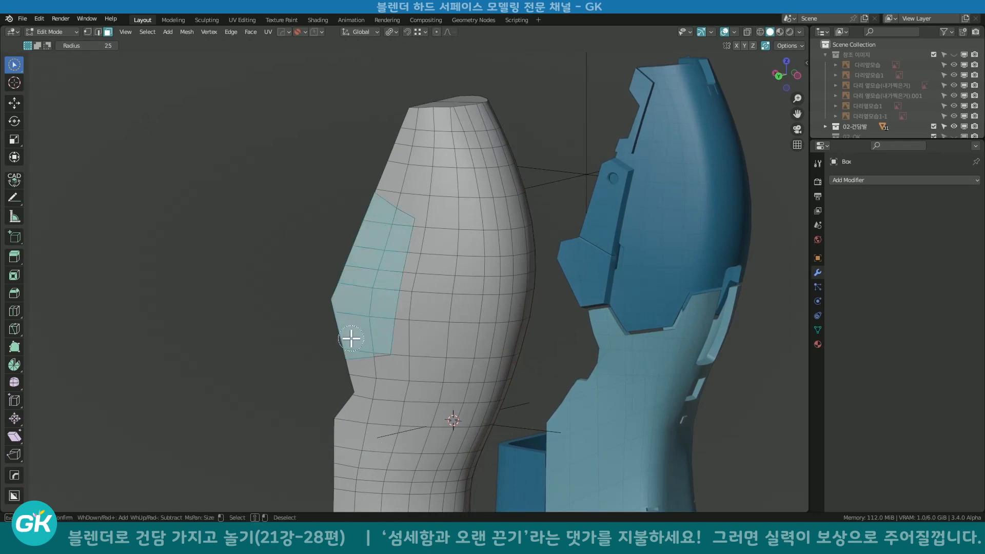
drag(373, 340, 374, 332)
Extrude the selected knee guard faces outward along their normals and return to Object Mode.
middle_drag(374, 332, 277, 244)
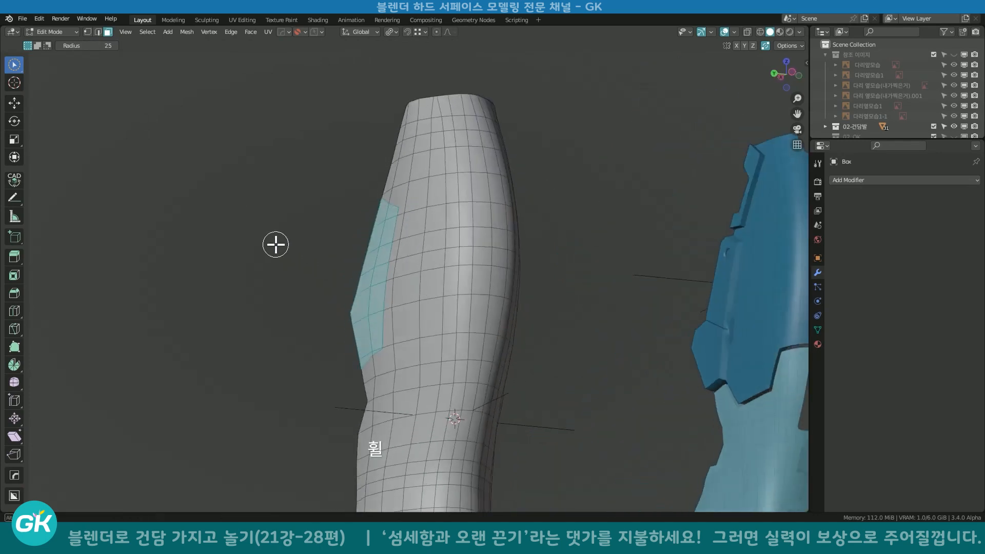
key(w)
middle_drag(349, 277, 410, 294)
shift+middle_drag(387, 283, 323, 275)
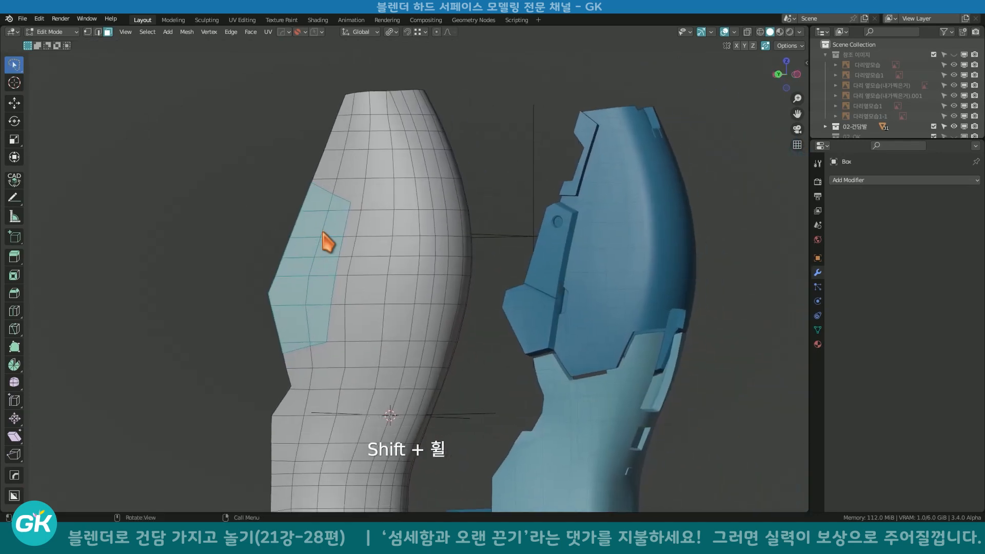
right_click(320, 248)
click(311, 247)
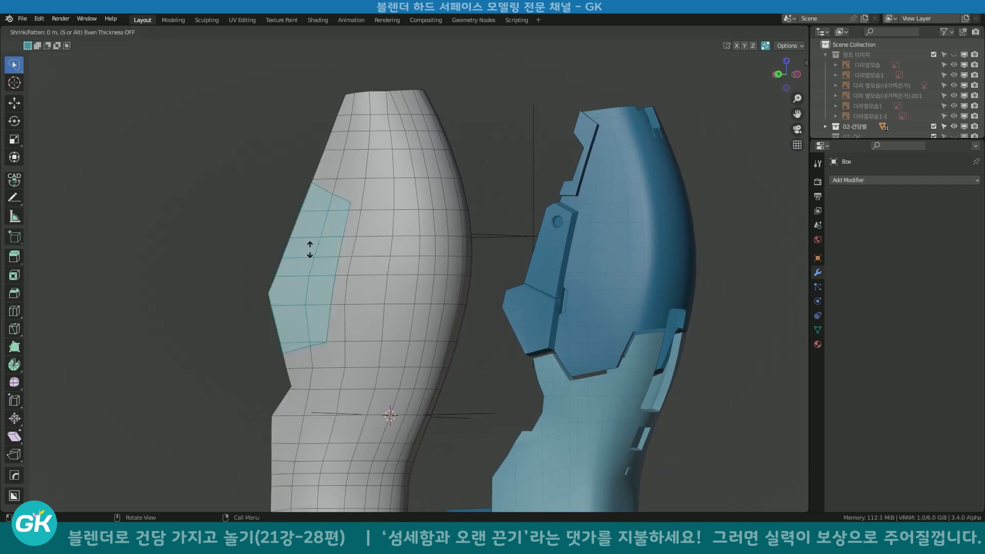
click(327, 292)
middle_drag(328, 293, 309, 313)
scroll(328, 296, down, 1)
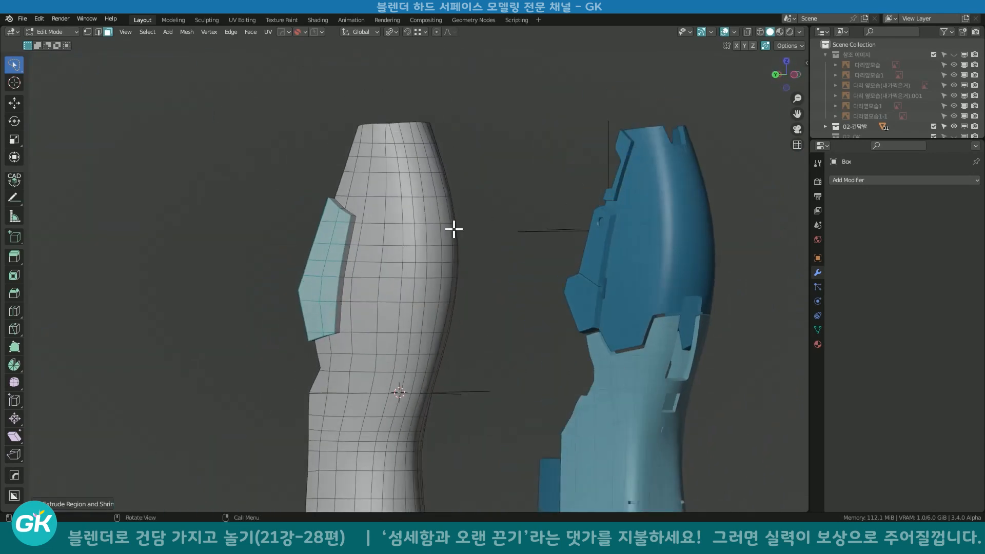
middle_drag(413, 335, 343, 310)
key(Tab)
click(352, 272)
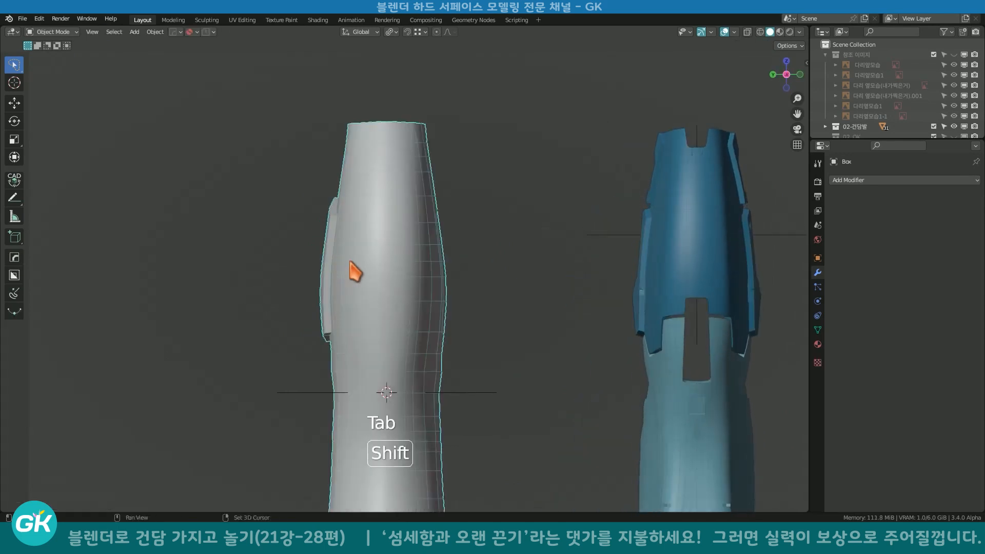
Add another cube and raise it along Z to the upper part of the leg block.
shift+scroll(662, 194, up, 3)
click(441, 218)
key(shift+a)
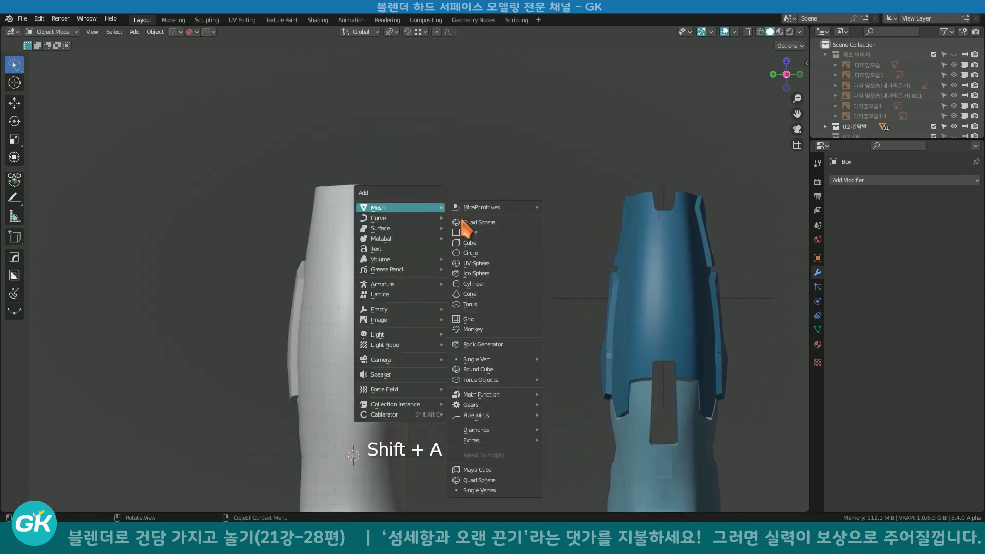
click(470, 236)
key(g)
middle_click(468, 220)
click(441, 58)
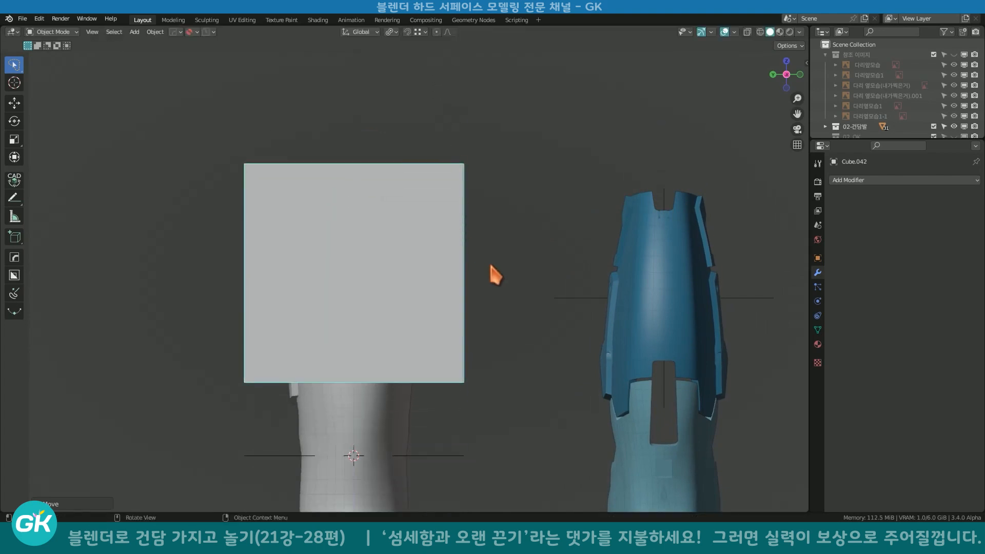
Scale the cube down to the width of the reference's top notch and lift it to the block's top edge.
key(s)
click(378, 251)
key(s)
middle_click(376, 225)
click(369, 170)
key(s)
click(409, 277)
key(g)
middle_click(411, 251)
click(416, 163)
Position the small cube at the block's top in side view and stretch it along X through the block.
key(ctrl+KP_1)
key(g)
key(x)
click(560, 212)
key(g)
click(524, 221)
key(s)
key(x)
click(611, 226)
Select the small cube's two lower edges and scale them down to taper it toward the bottom.
alt+middle_drag(612, 226, 224, 223)
shift+middle_drag(299, 226, 274, 200)
key(Tab)
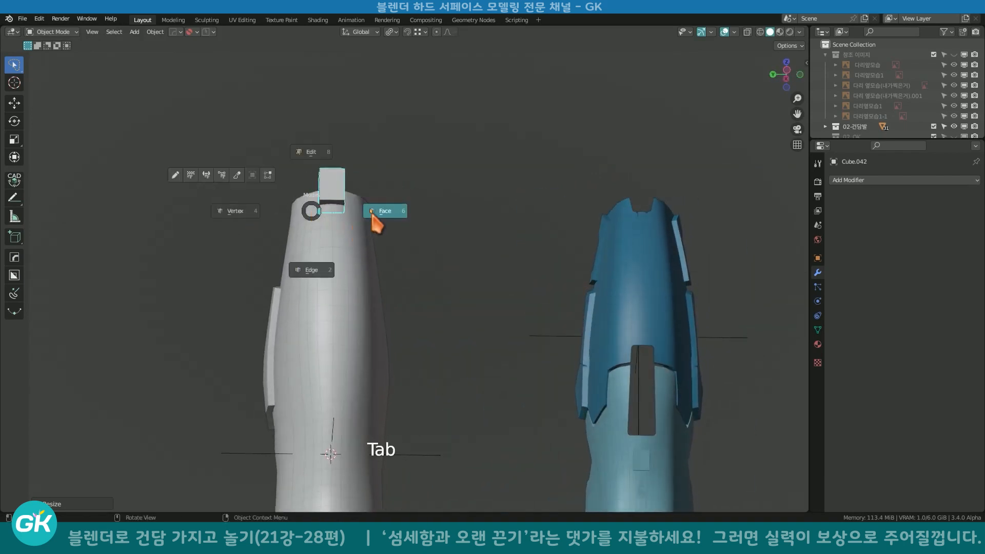
click(322, 255)
key(shift+z)
shift+click(326, 212)
key(s)
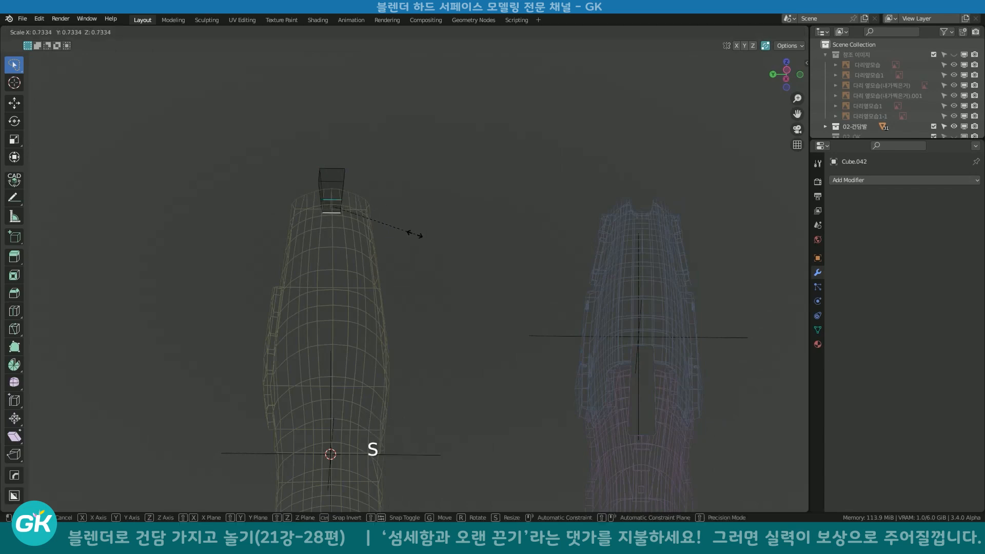
click(409, 233)
scroll(387, 211, up, 4)
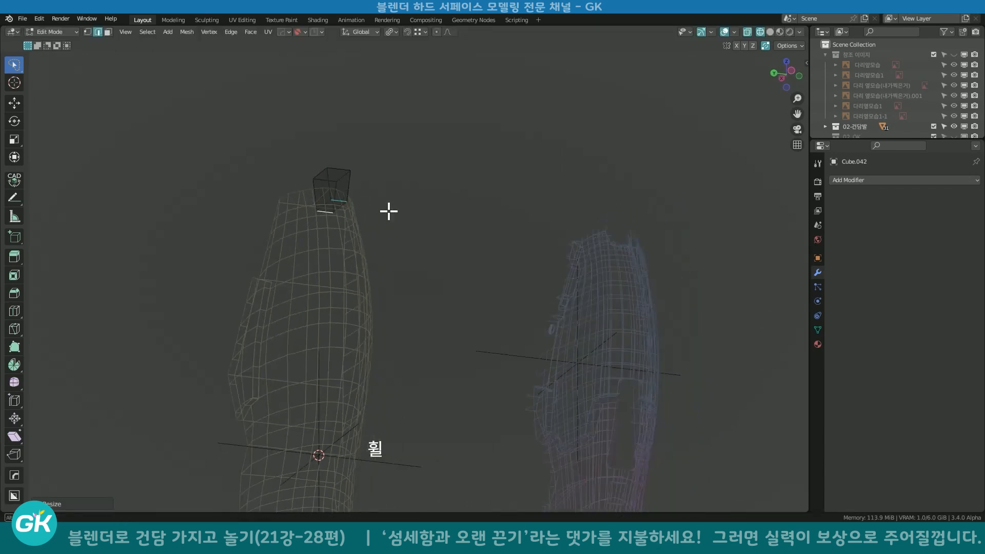
Apply all transforms to the tapered small cube at the block's top.
shift+middle_drag(225, 134, 313, 236)
key(Tab)
key(ctrl+a)
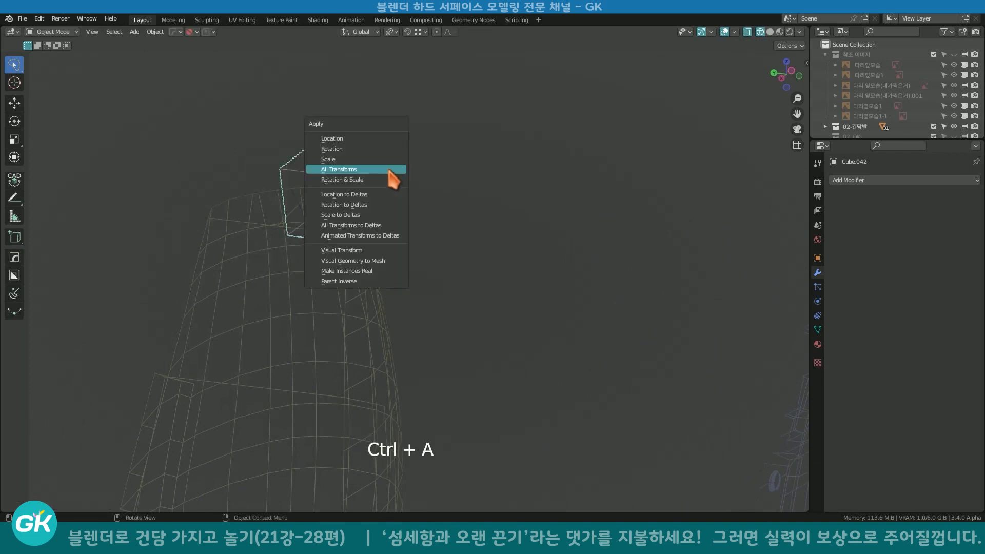
click(388, 171)
Bevel the small cube's two lower edges with 5 segments and a width of about 0.031 m.
key(Tab)
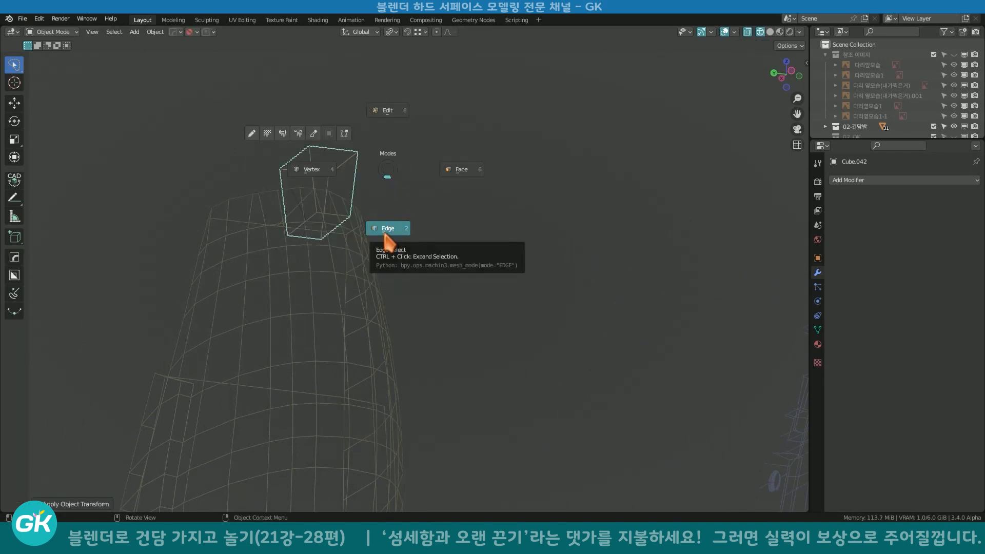
click(386, 230)
shift+click(332, 231)
key(ctrl+b)
scroll(467, 254, up, 2)
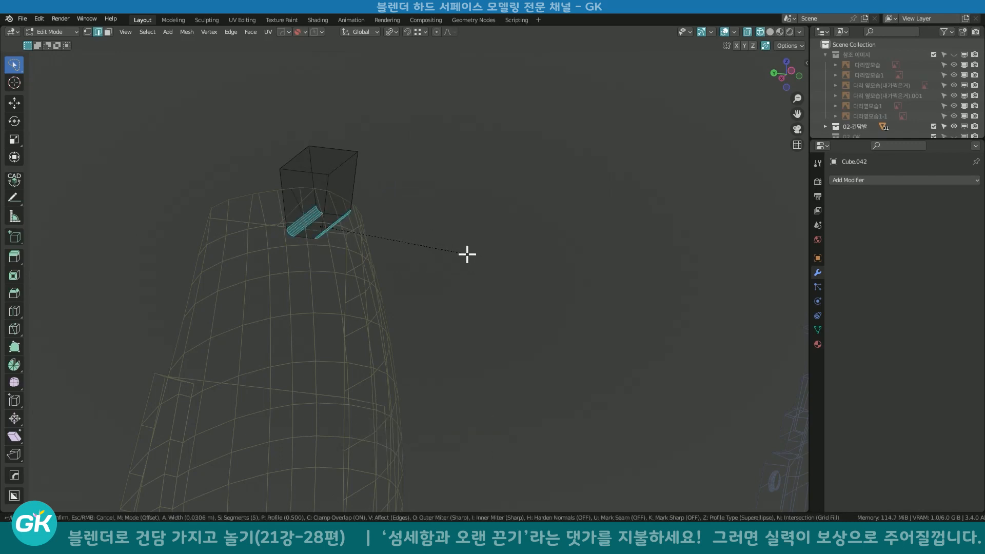
click(467, 254)
key(Tab)
click(476, 197)
middle_drag(471, 219, 372, 283)
key(shift+z)
scroll(373, 283, down, 3)
scroll(378, 292, down, 2)
middle_drag(439, 275, 445, 218)
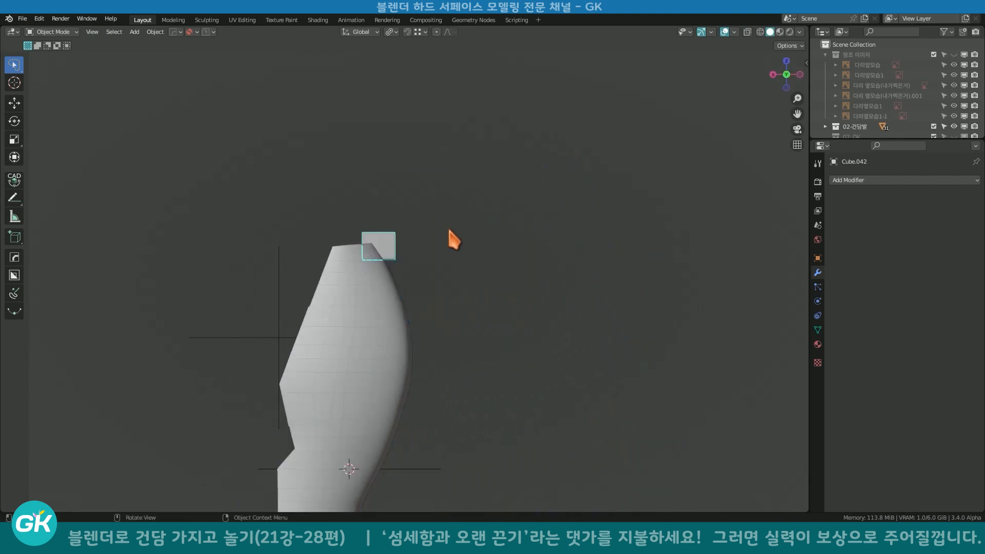
key(s)
key(x)
right_click(546, 252)
Snap the 3D cursor to the small cube and use it as the transform orientation and pivot.
key(shift+s)
click(335, 267)
key(shift+s)
click(399, 342)
key(shift+s)
click(370, 329)
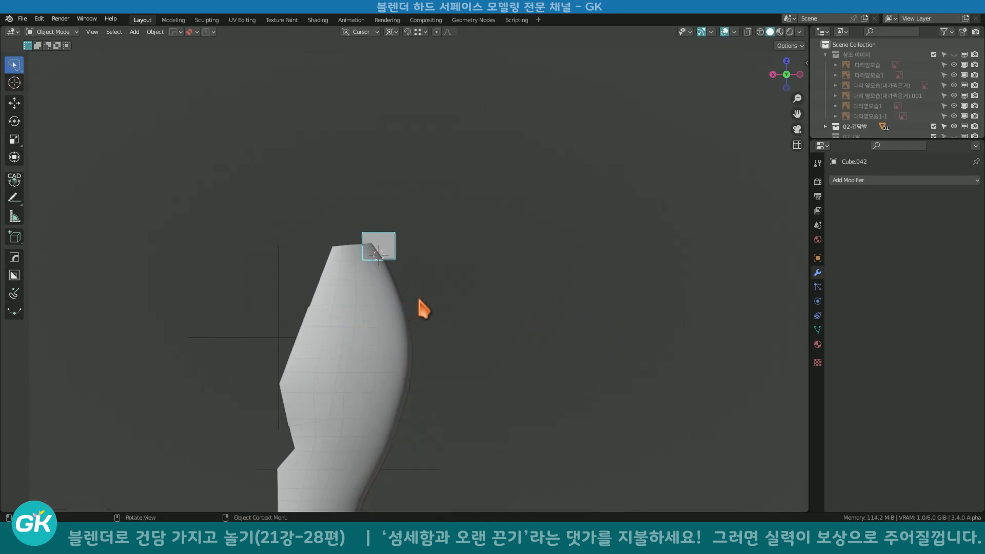
Stretch the small cube along X so it passes fully through the block's top.
key(s)
key(x)
click(671, 299)
Cut the small cube out of the leg block with a boolean difference and apply the modifier with Smart Apply.
middle_drag(472, 319, 370, 287)
shift+click(374, 322)
key(q)
click(345, 286)
click(369, 295)
key(q)
mouse_move(341, 388)
click(415, 388)
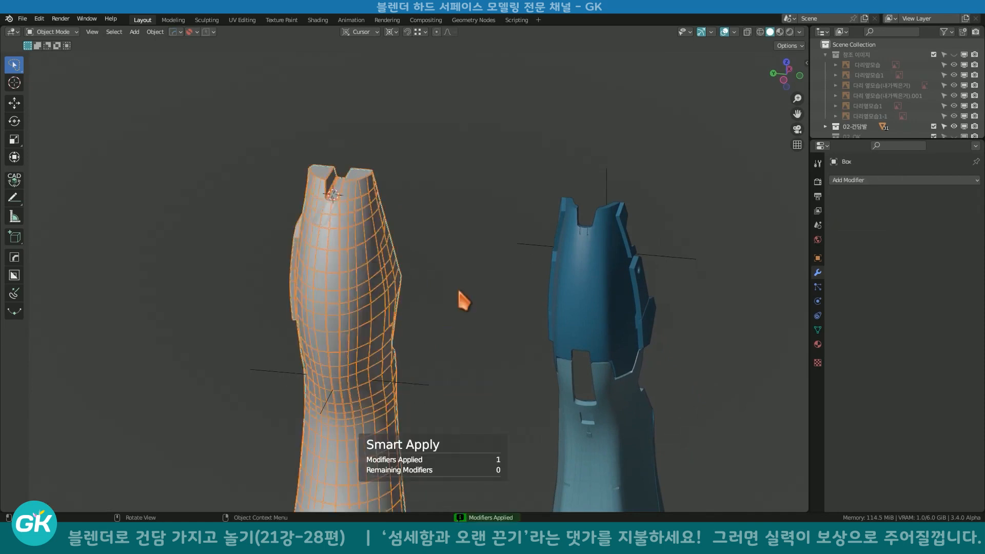
Delete the small cutter cube from the block's top.
click(349, 157)
key(Delete)
scroll(340, 209, down, 2)
middle_drag(341, 209, 447, 222)
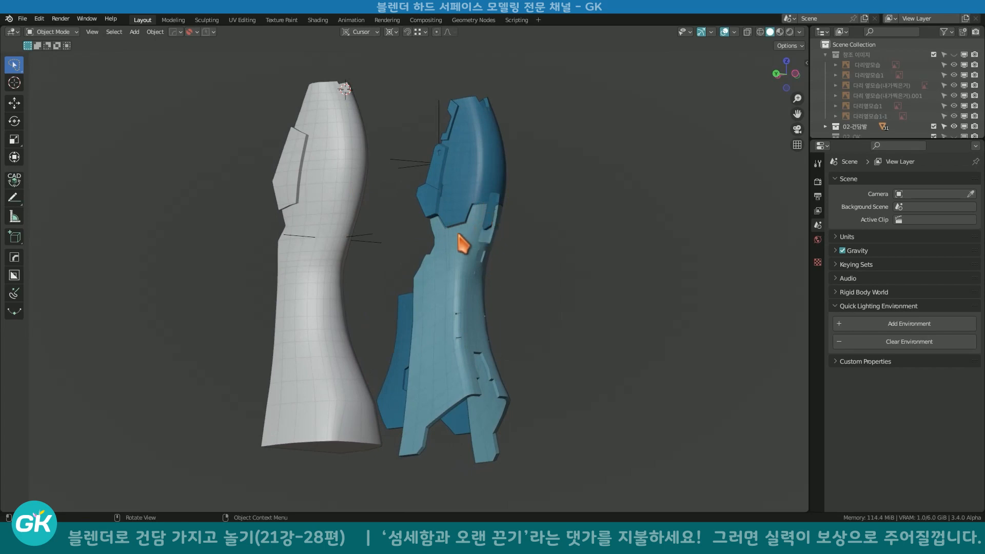
middle_drag(459, 244, 482, 210)
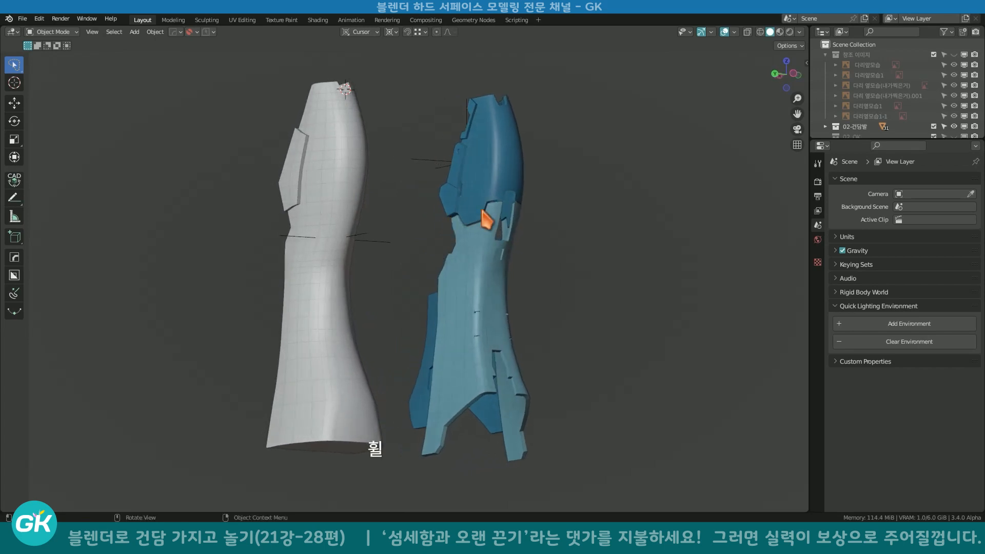
middle_drag(490, 317, 211, 276)
middle_drag(285, 270, 237, 275)
Delete the leg block's flat back, top and bottom faces so only the curved outer shell remains.
click(364, 218)
key(Tab)
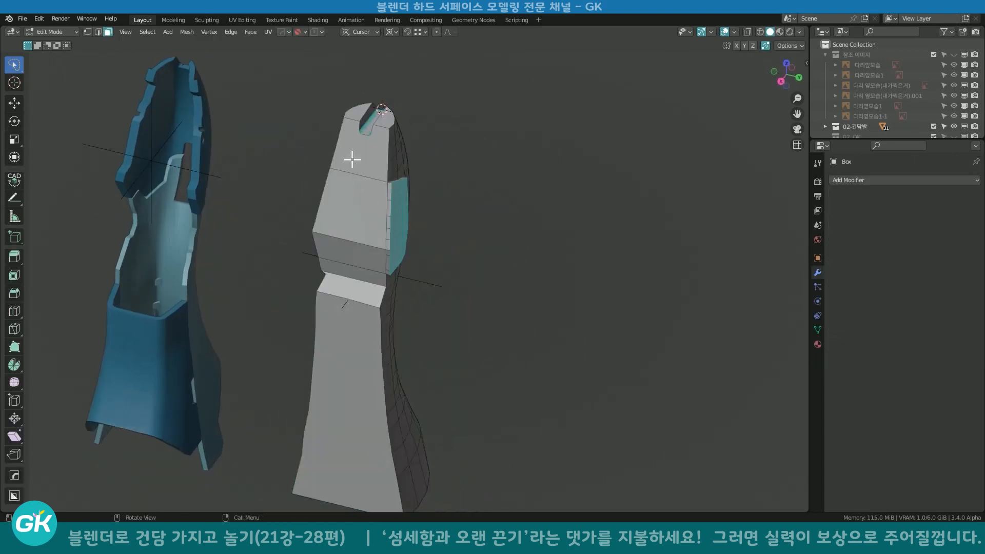
drag(16, 67, 41, 106)
middle_drag(292, 194, 381, 181)
drag(380, 181, 378, 337)
middle_drag(378, 337, 385, 213)
scroll(380, 236, up, 3)
shift+drag(374, 258, 359, 232)
scroll(379, 246, down, 3)
middle_drag(387, 307, 378, 200)
scroll(382, 221, down, 2)
shift+middle_drag(412, 461, 412, 346)
shift+drag(412, 346, 431, 309)
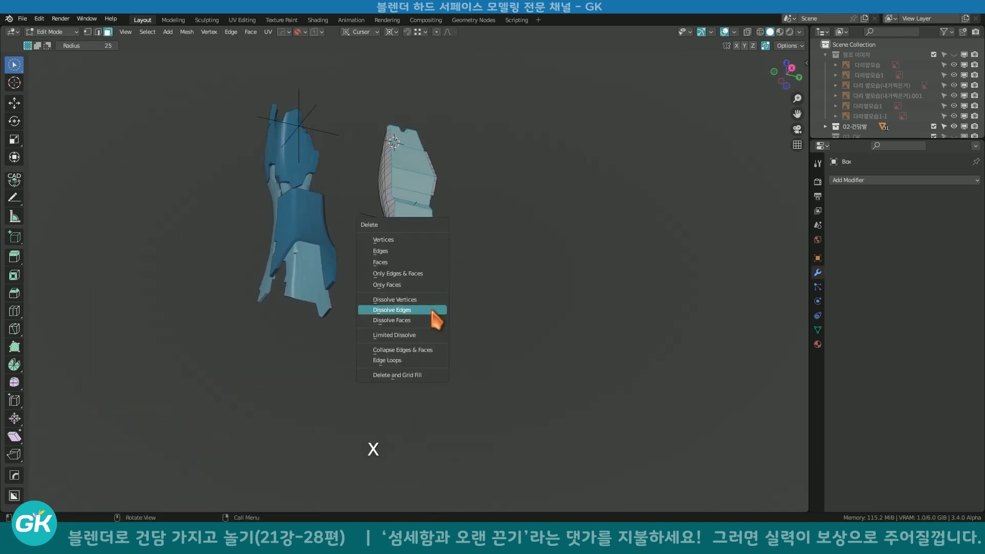
click(417, 262)
middle_drag(380, 280, 514, 294)
key(Tab)
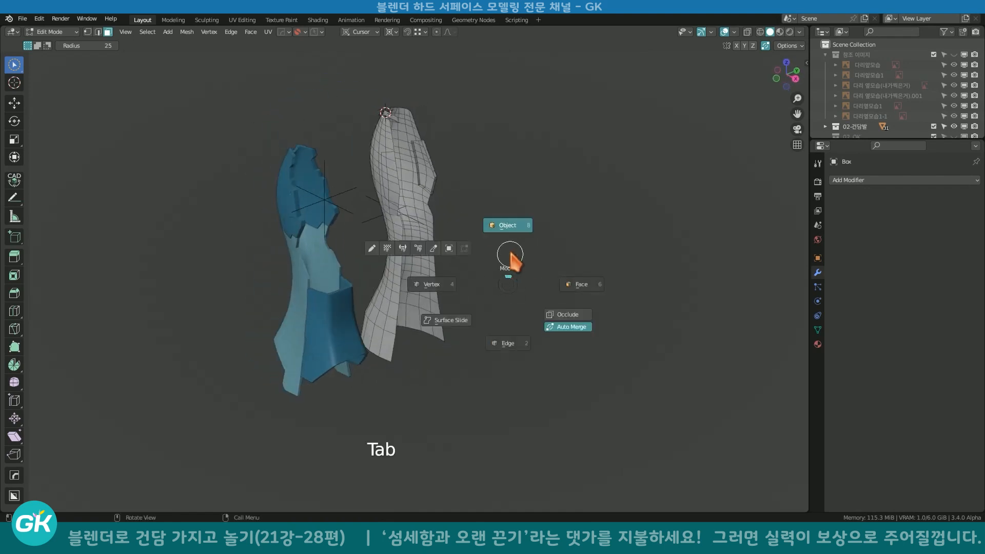
click(515, 226)
Mirror the shell from side to side about the 3D cursor and apply the mirror modifier.
middle_drag(514, 227, 600, 195)
click(431, 303)
key(alt+x)
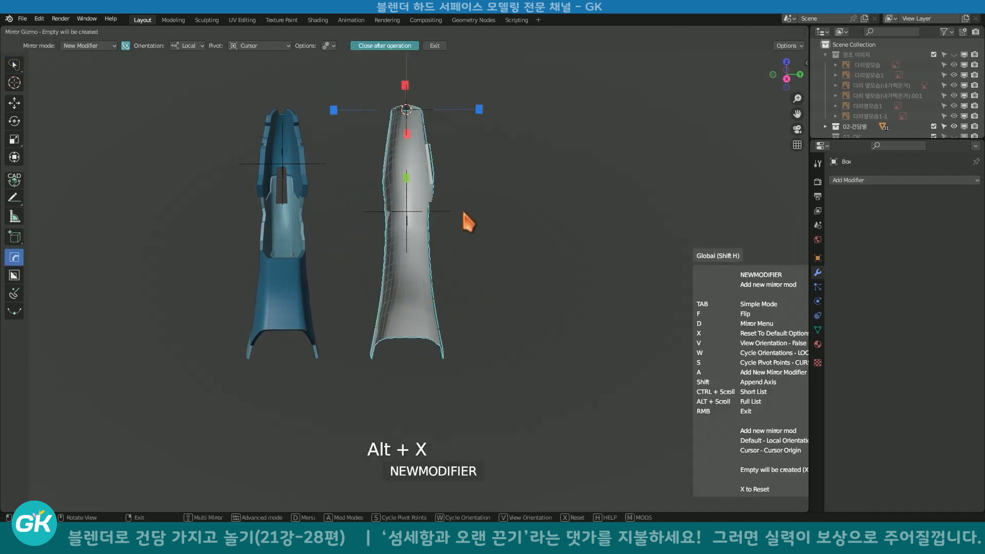
click(479, 110)
middle_drag(442, 244, 341, 319)
mouse_move(435, 280)
click(484, 279)
Add a Solidify modifier to the shell and thicken its wall to match the reference.
key(q)
mouse_move(395, 308)
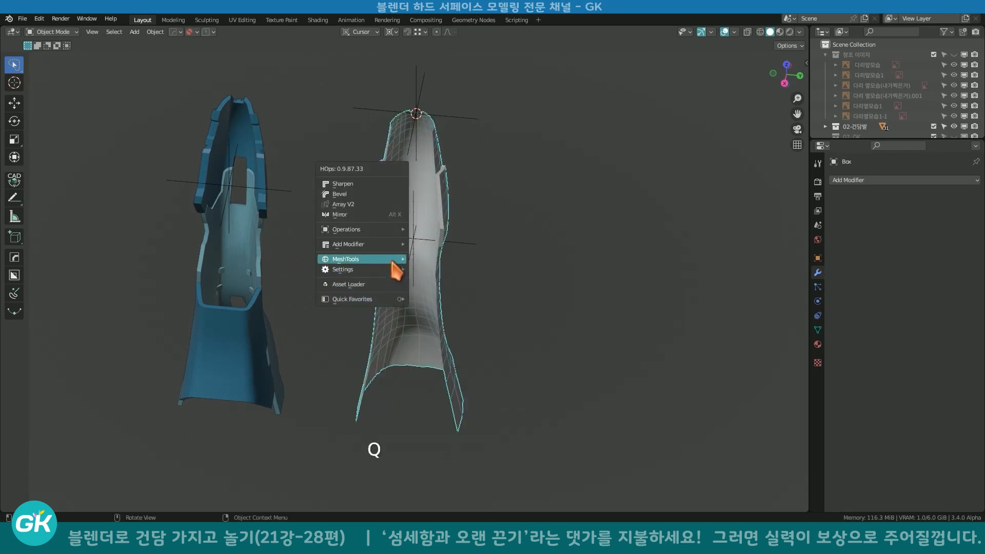
mouse_move(393, 248)
click(433, 255)
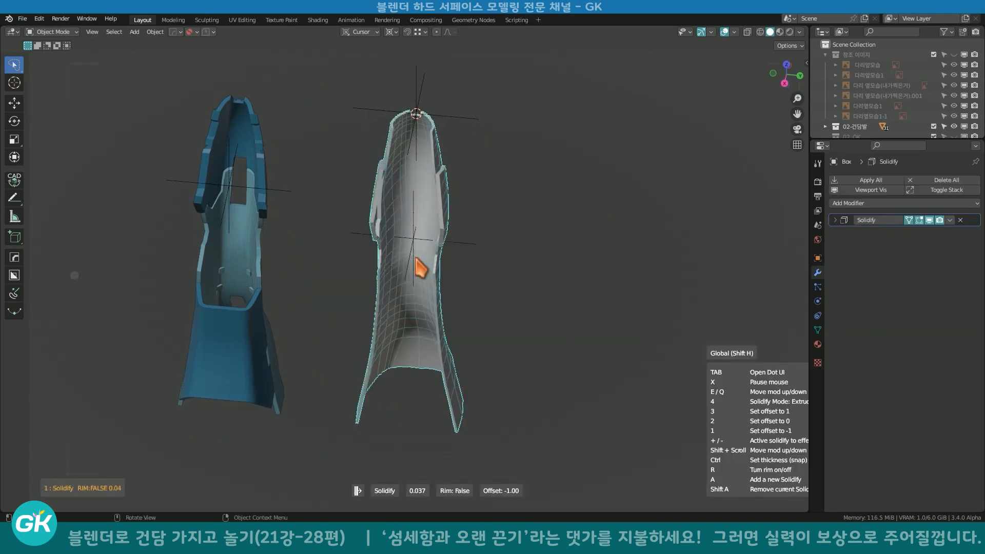
click(417, 267)
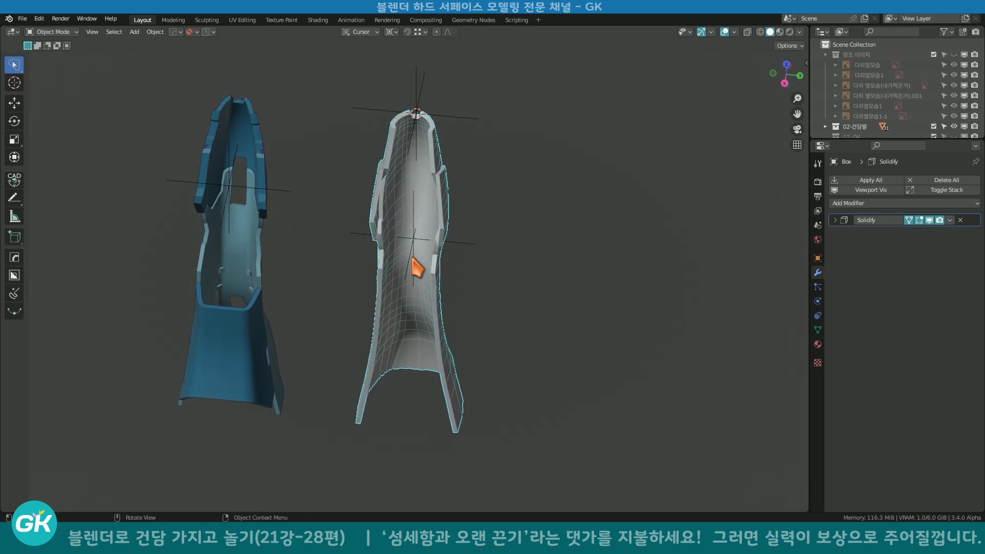
Examine the thickened shell's top notch and upper edges from several angles in solid and wireframe display.
mouse_move(485, 277)
middle_down()
mouse_move(419, 317)
mouse_move(308, 259)
mouse_move(359, 222)
mouse_move(332, 178)
mouse_move(390, 180)
mouse_move(370, 286)
middle_up()
scroll(341, 237, up, 2)
key(shift+z)
scroll(378, 336, up, 4)
mouse_move(379, 336)
shift+middle_down()
mouse_move(321, 297)
mouse_move(338, 297)
shift+middle_up()
key(shift+z)
mouse_move(308, 248)
middle_down()
mouse_move(339, 279)
mouse_move(282, 233)
mouse_move(308, 277)
mouse_move(325, 286)
mouse_move(277, 220)
mouse_move(449, 263)
mouse_move(503, 213)
mouse_move(468, 293)
middle_up()
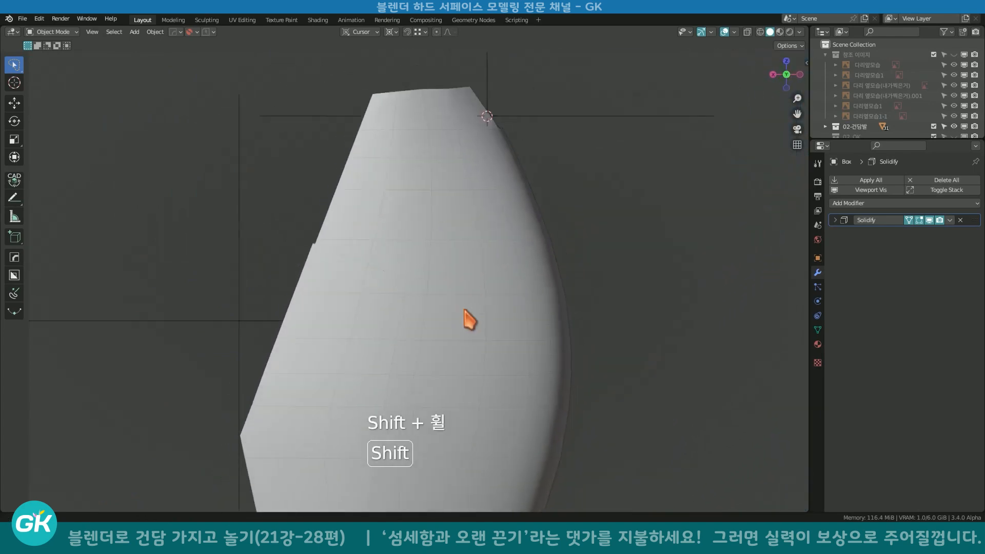
key(shift+z)
shift+middle_drag(472, 208, 441, 226)
scroll(472, 148, up, 3)
mouse_move(464, 130)
middle_down()
mouse_move(475, 189)
mouse_move(470, 163)
mouse_move(368, 177)
middle_up()
key(shift+z)
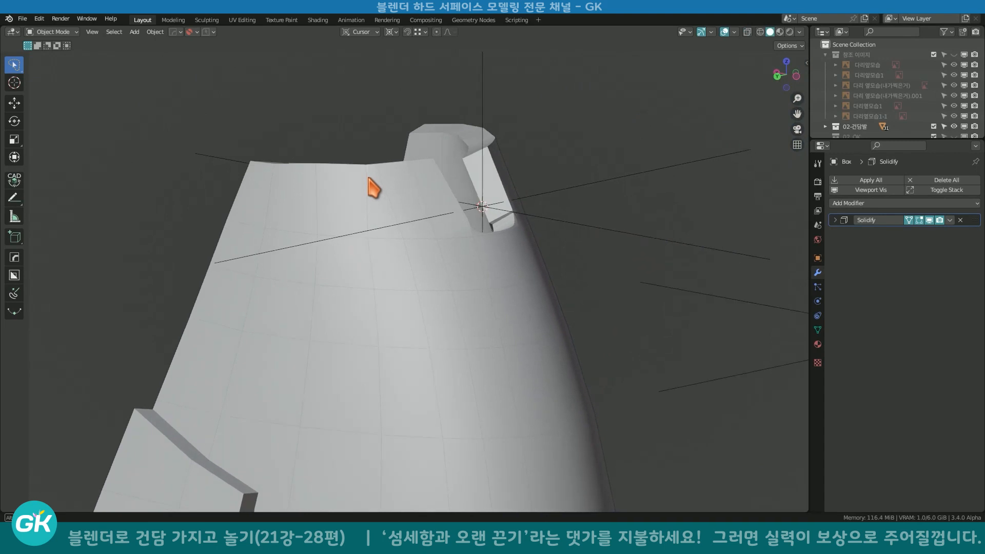
middle_drag(494, 180, 466, 168)
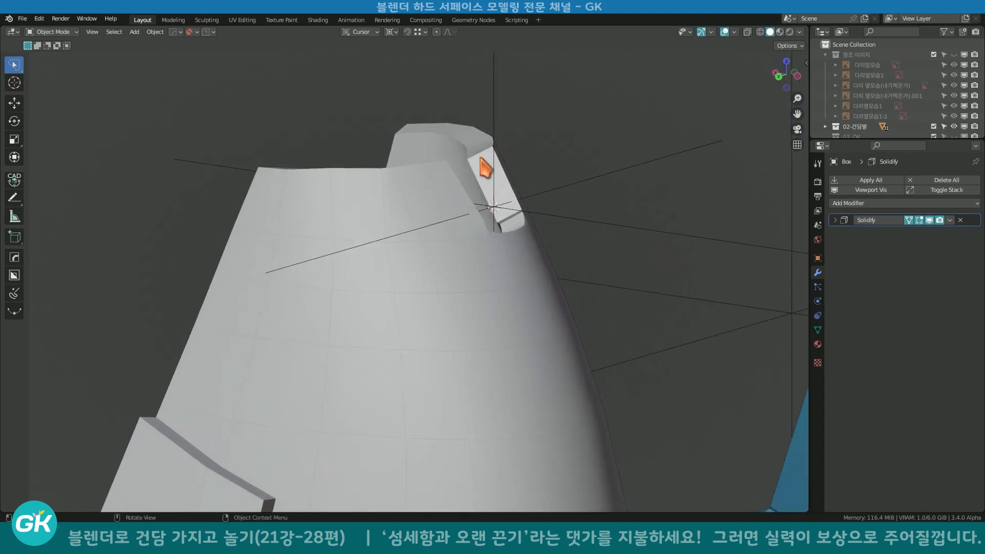
Change the shell's Solidify mode and apply the modifier.
click(835, 222)
click(917, 237)
click(914, 260)
middle_drag(430, 222, 464, 261)
click(950, 220)
click(920, 230)
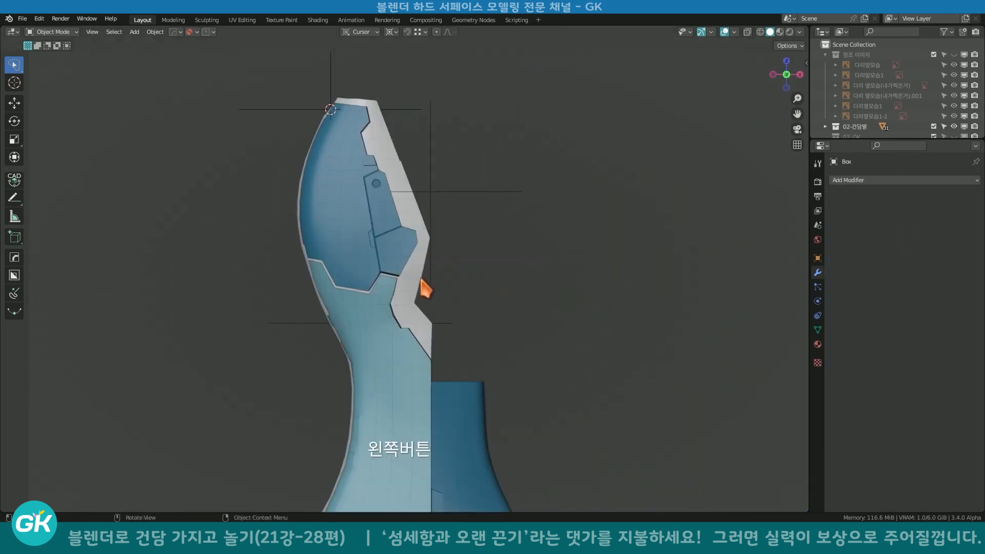
Add a plane and place it in side view beside the knee, level with the reference's seam line.
shift+scroll(425, 288, down, 2)
key(shift+a)
mouse_move(264, 278)
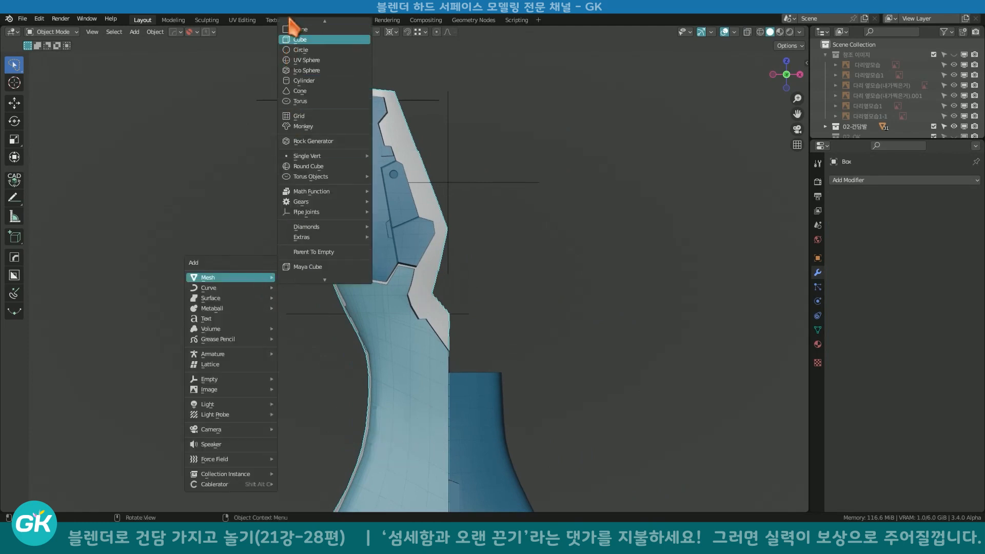
click(293, 51)
key(g)
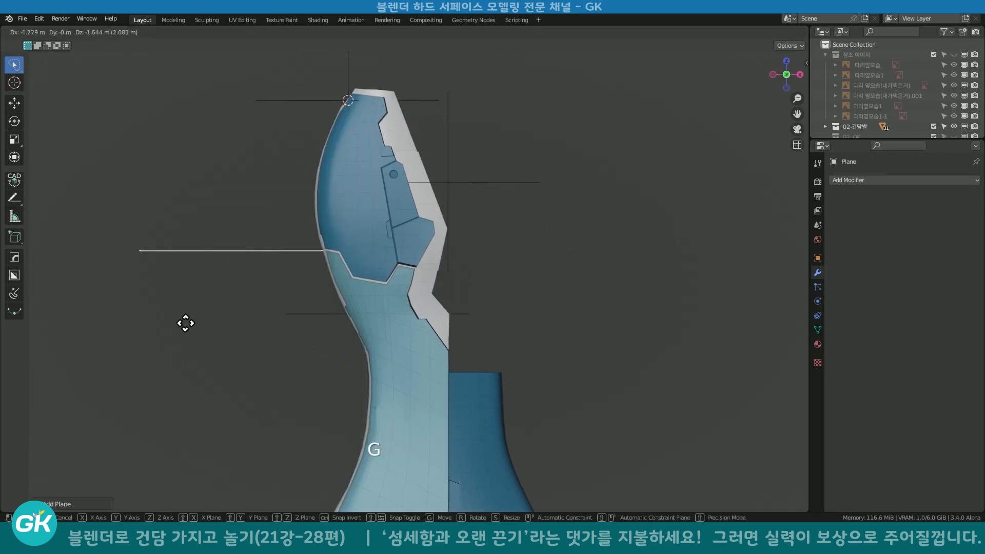
click(178, 322)
middle_drag(183, 330, 248, 279)
Select the plane's edge nearest the leg and move it onto the start of the reference's seam line.
key(Tab)
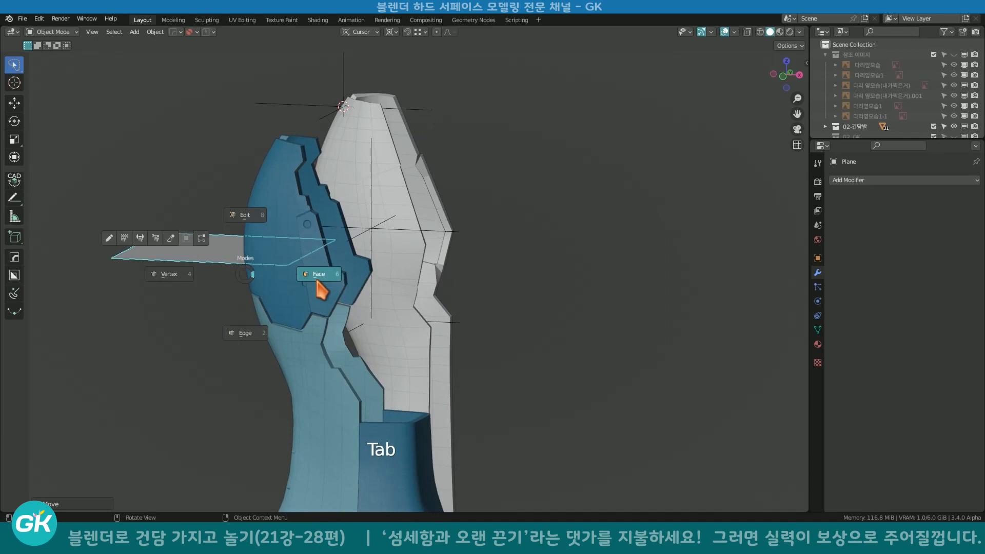
click(245, 334)
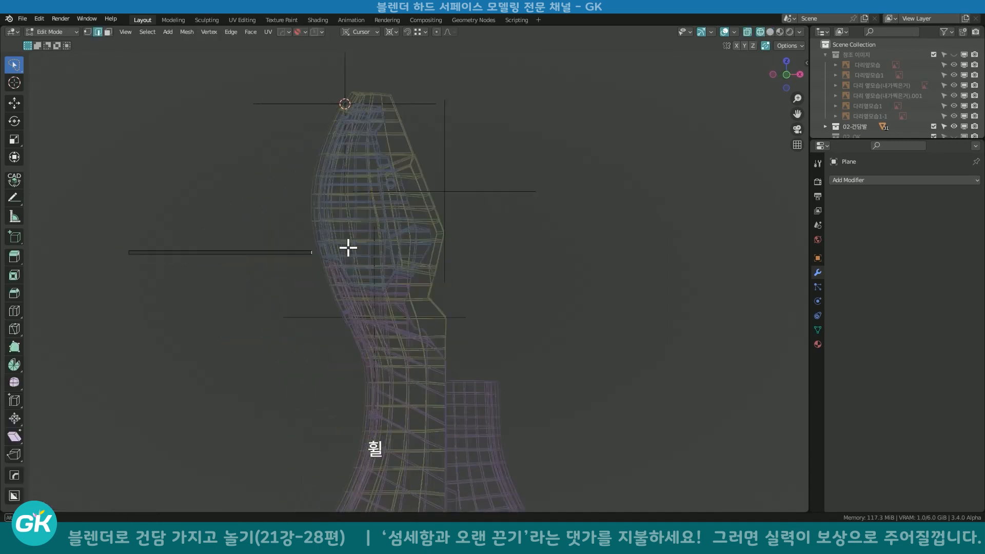
key(shift+z)
key(g)
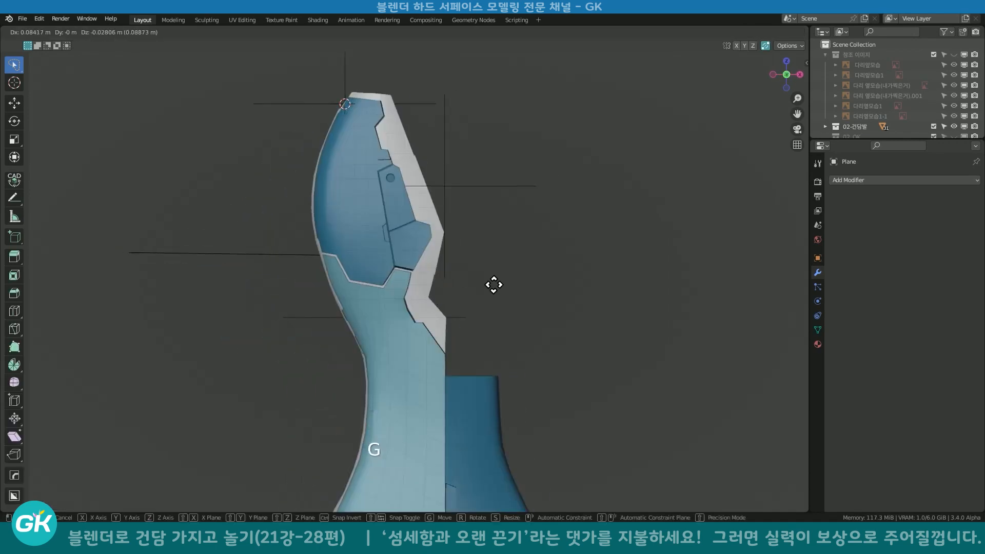
click(492, 282)
scroll(231, 248, up, 4)
shift+middle_drag(243, 255, 343, 250)
key(g)
click(327, 254)
Extrude the edge repeatedly along the reference's zigzag seam and out past the back of the leg.
key(e)
click(368, 260)
key(e)
click(404, 326)
key(e)
click(478, 332)
key(e)
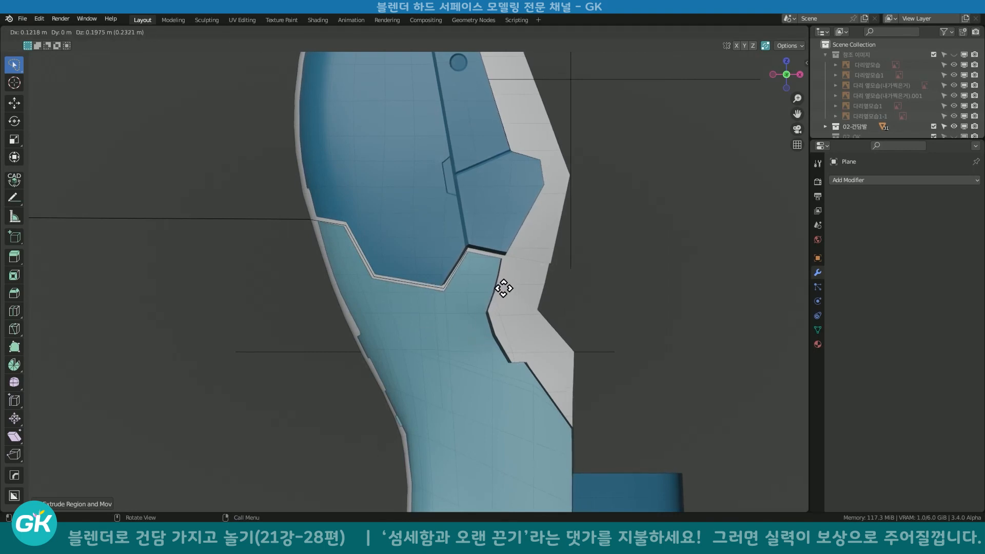
click(504, 287)
key(e)
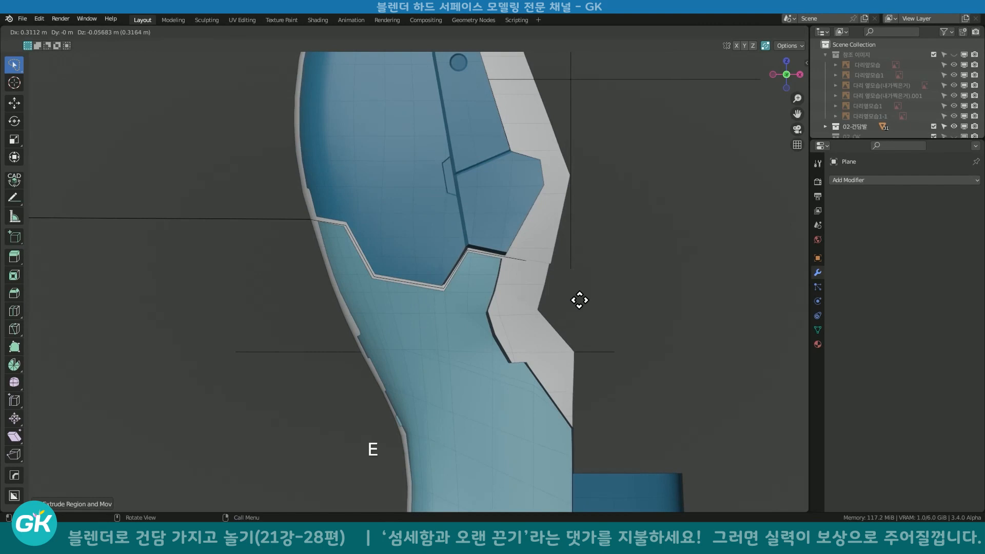
click(667, 316)
key(Tab)
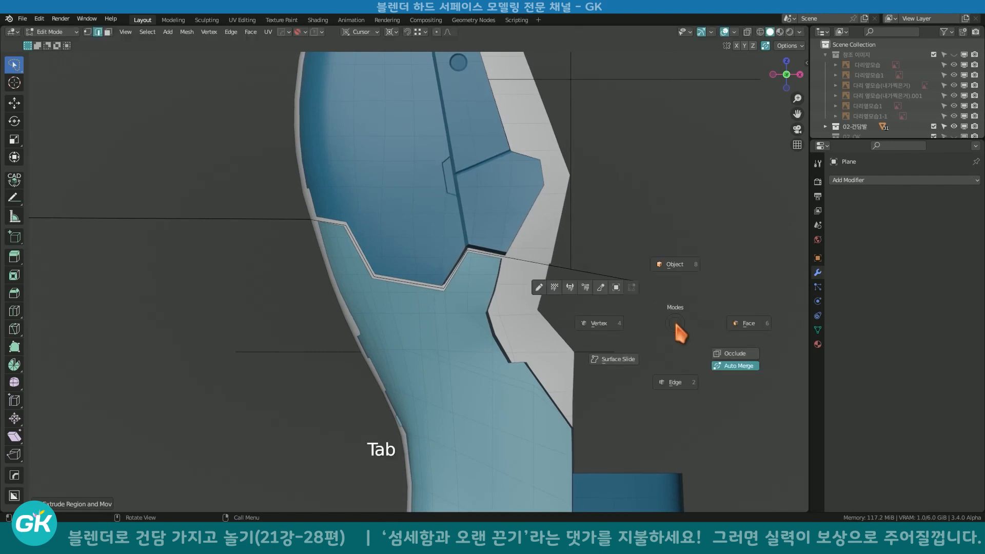
click(676, 267)
Duplicate the zigzag cutter plane and place the copy below the original.
shift+middle_drag(30, 318, 240, 368)
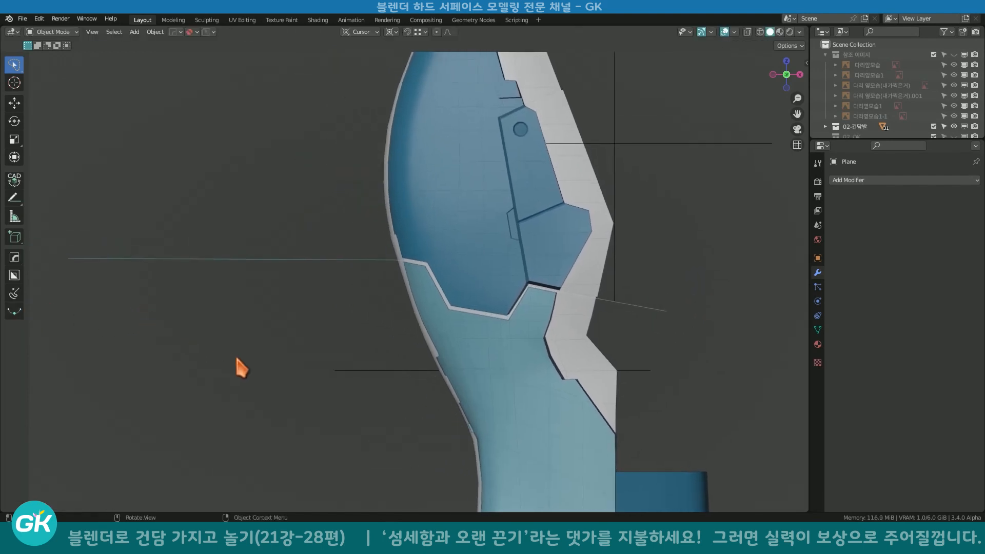
scroll(255, 315, down, 1)
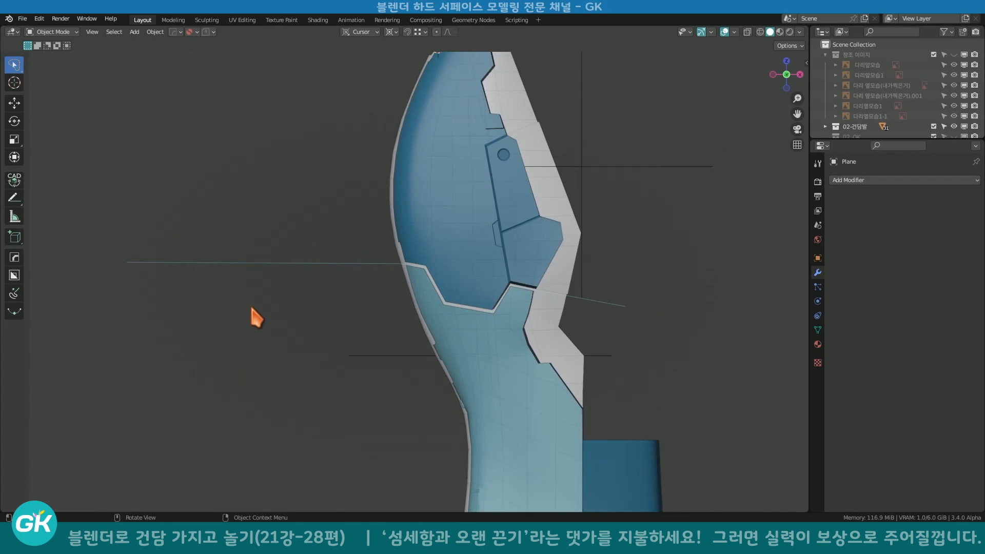
key(shift+d)
key(g)
click(257, 398)
middle_drag(282, 297, 288, 315)
middle_drag(287, 277, 275, 318)
Add a Solidify modifier to the upper zigzag plane with a thickness of about -0.031.
key(q)
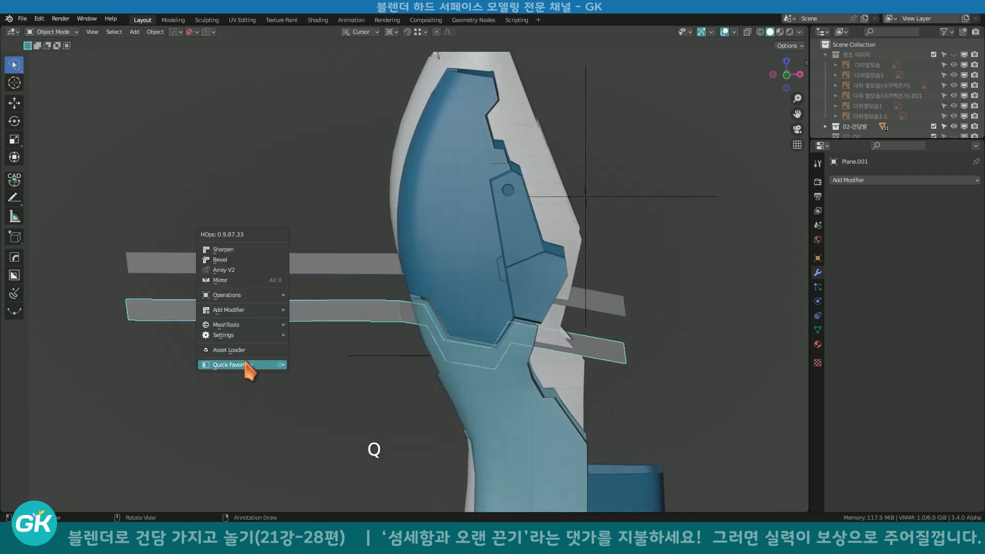
click(297, 272)
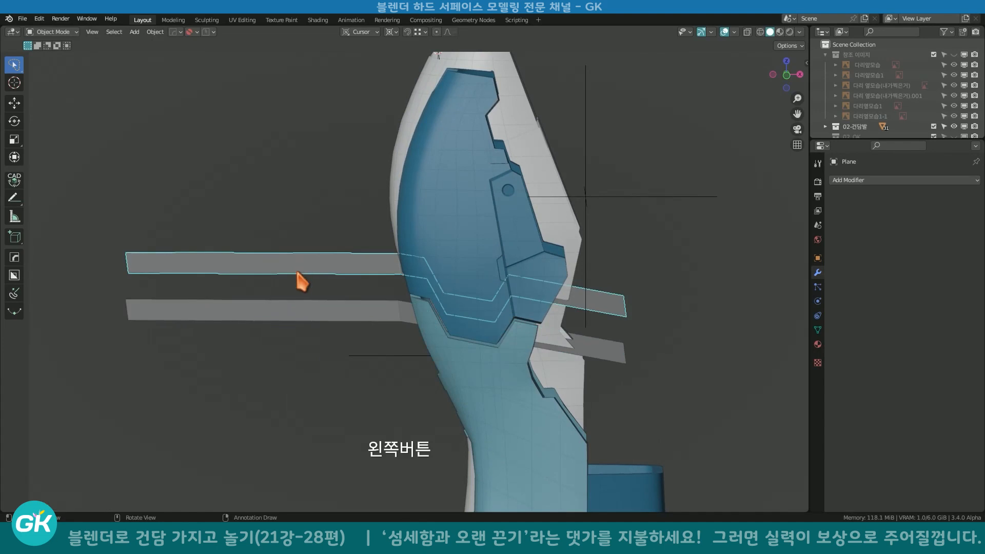
alt+middle_drag(302, 281, 297, 262)
key(q)
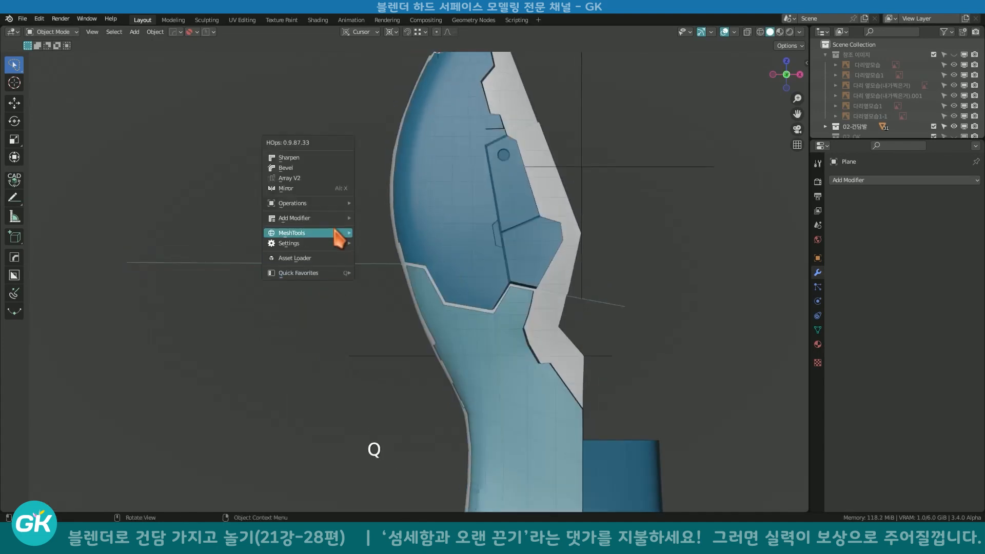
mouse_move(338, 218)
click(387, 240)
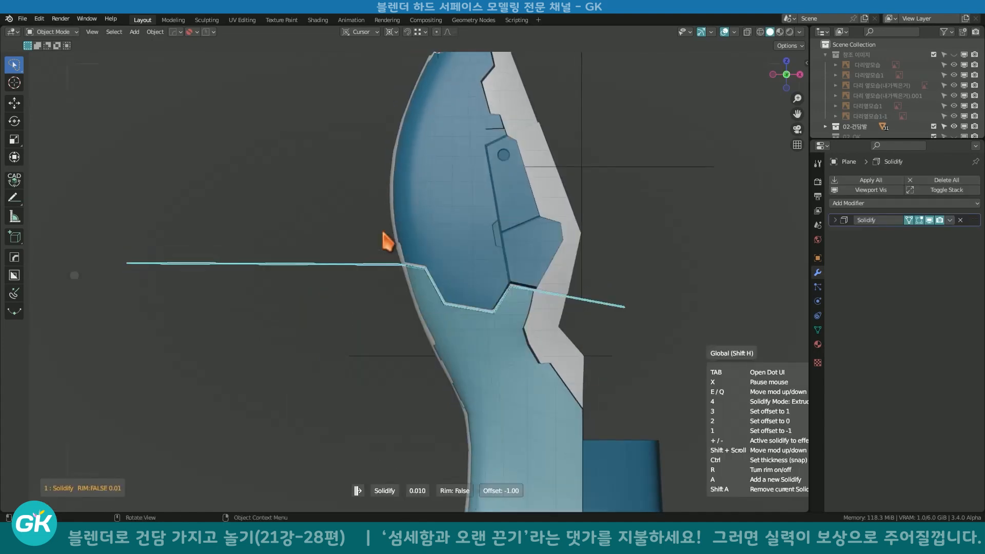
mouse_move(392, 246)
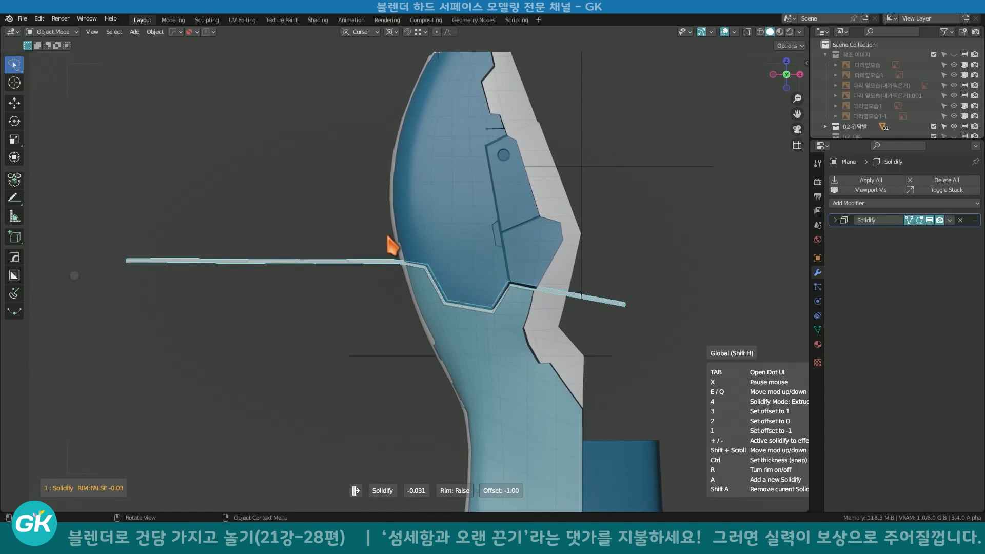
click(391, 247)
scroll(384, 301, up, 6)
scroll(385, 305, down, 3)
middle_drag(373, 303, 425, 334)
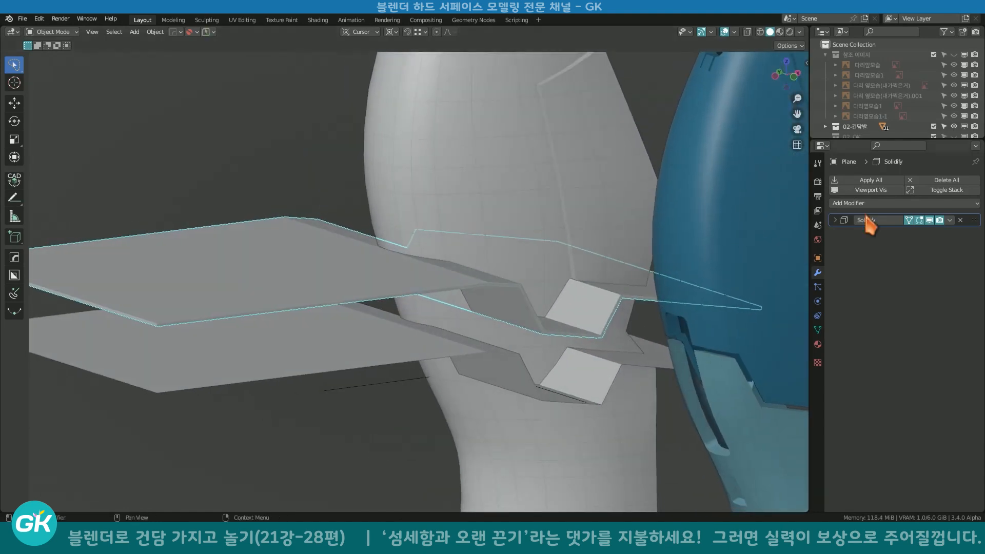
Apply the upper zigzag plane's Solidify modifier and subtract that plane from the leg with a HardOps Difference boolean.
click(950, 221)
click(918, 238)
scroll(279, 190, down, 4)
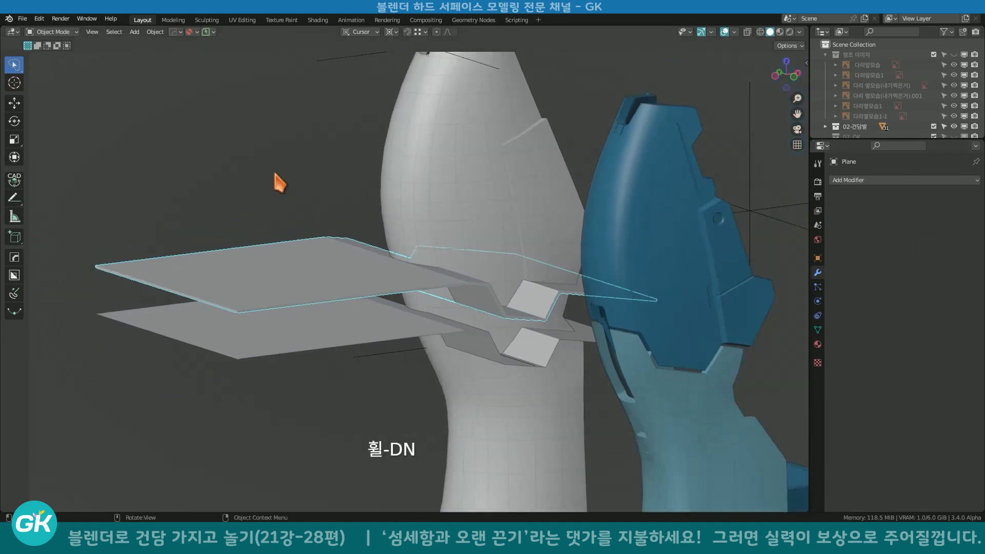
click(324, 280)
shift+click(451, 209)
key(q)
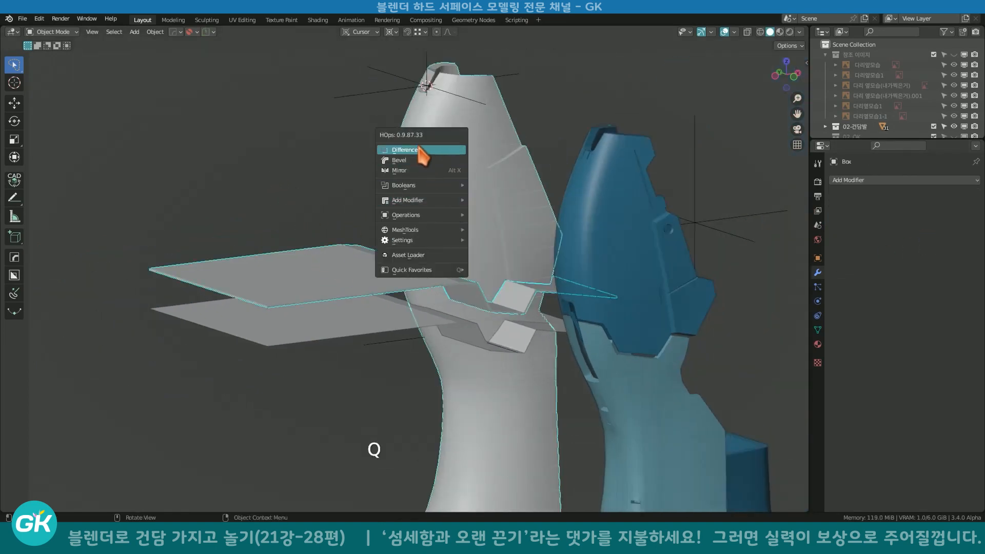
click(421, 150)
Compare the leg's zigzag knee seam and the remaining cutter plane with the reference leg from the front and both sides.
middle_drag(348, 191, 559, 208)
scroll(560, 208, up, 3)
click(562, 215)
scroll(312, 314, down, 3)
middle_drag(312, 314, 524, 273)
scroll(525, 272, down, 2)
alt+middle_drag(528, 313, 576, 281)
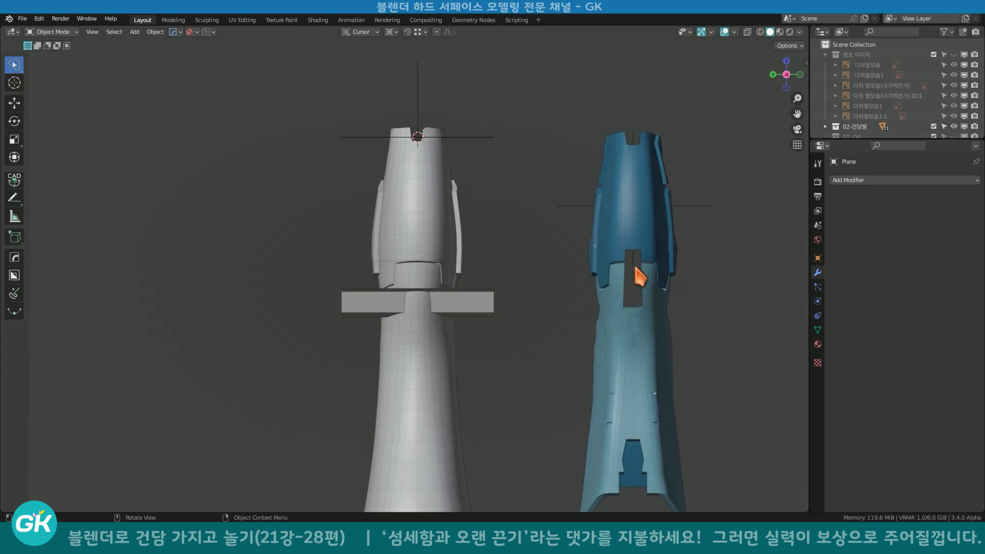
shift+middle_drag(618, 315, 582, 338)
middle_drag(538, 395, 464, 283)
shift+middle_drag(416, 196, 418, 225)
middle_drag(418, 225, 385, 359)
scroll(374, 379, up, 2)
shift+middle_drag(369, 385, 392, 220)
scroll(334, 299, up, 2)
click(311, 321)
middle_drag(310, 322, 355, 385)
click(341, 277)
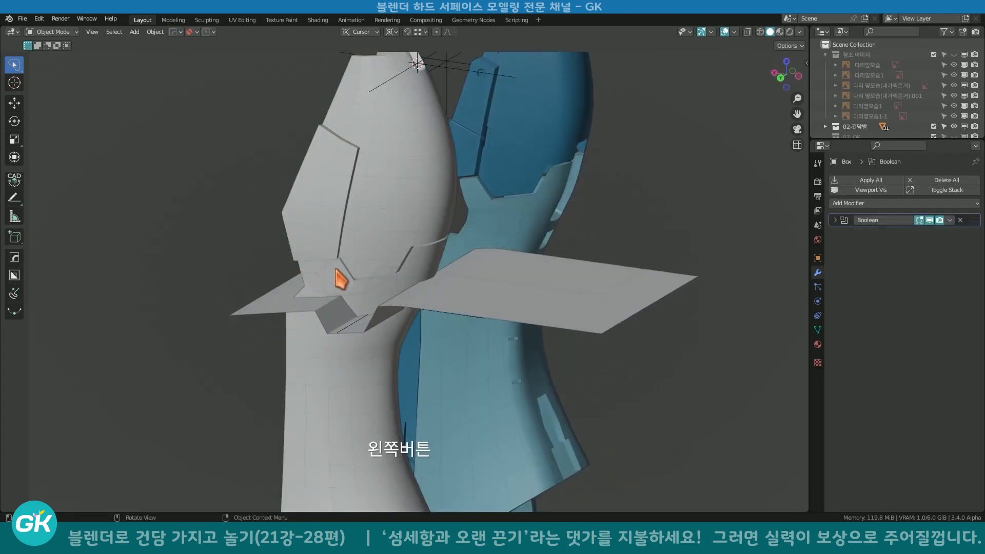
middle_drag(439, 253, 409, 251)
middle_drag(526, 265, 490, 295)
middle_drag(507, 433, 468, 213)
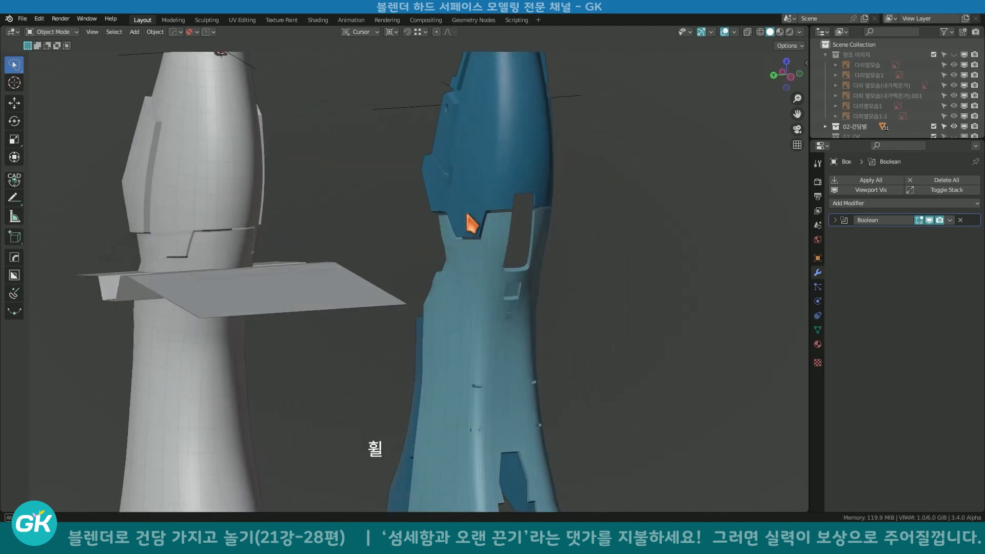
shift+middle_drag(238, 247, 255, 226)
mouse_move(485, 246)
middle_down()
mouse_move(528, 213)
mouse_move(484, 245)
middle_up()
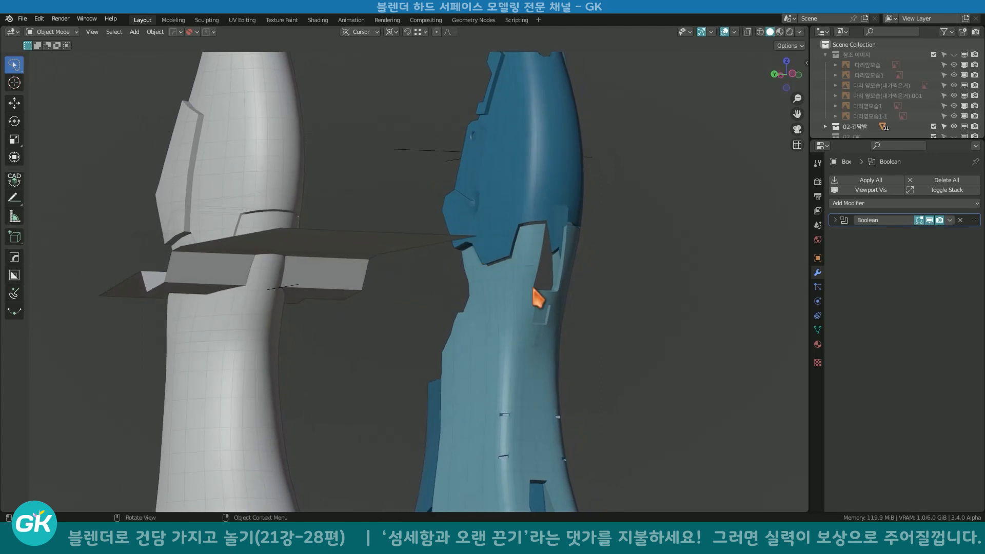
scroll(490, 368, down, 2)
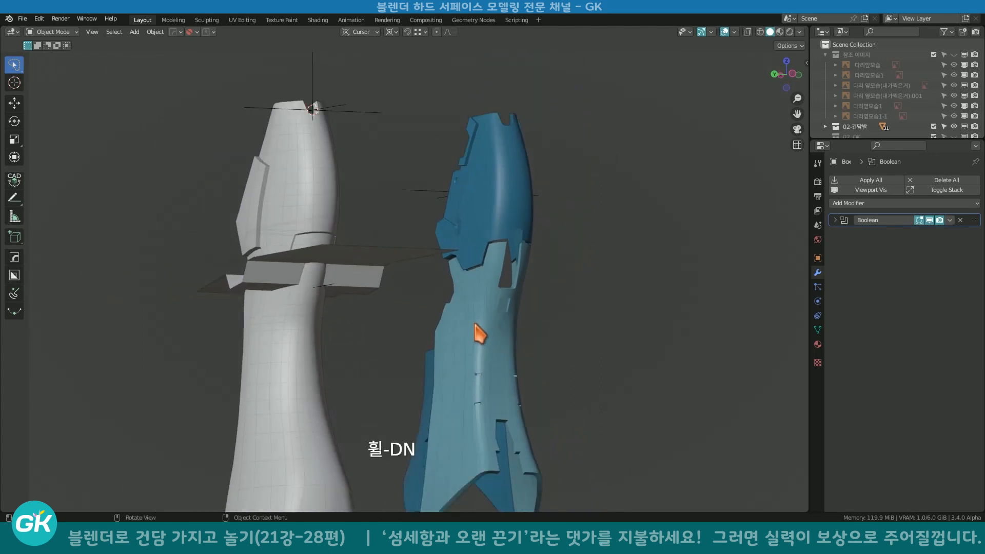
middle_drag(481, 313, 285, 342)
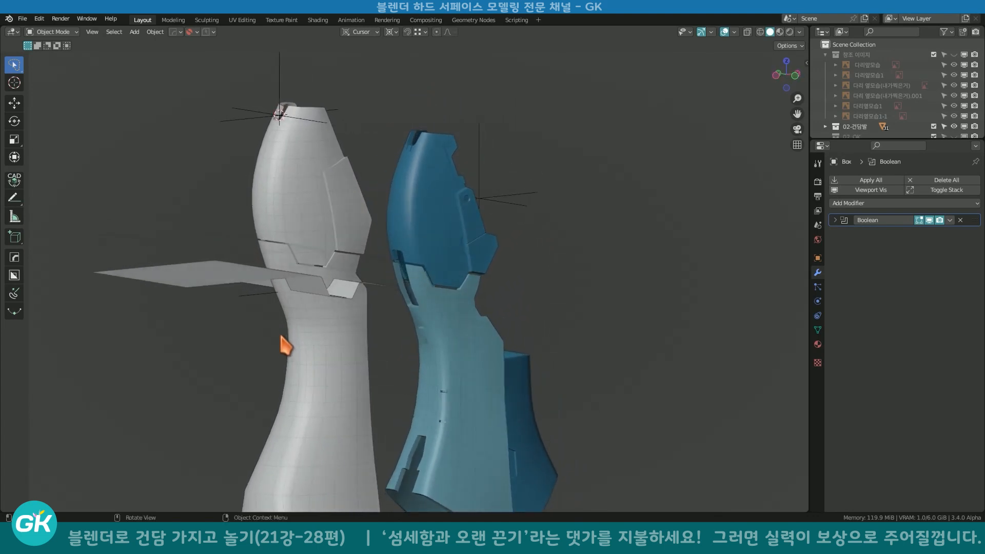
middle_drag(351, 296, 523, 330)
scroll(543, 300, down, 2)
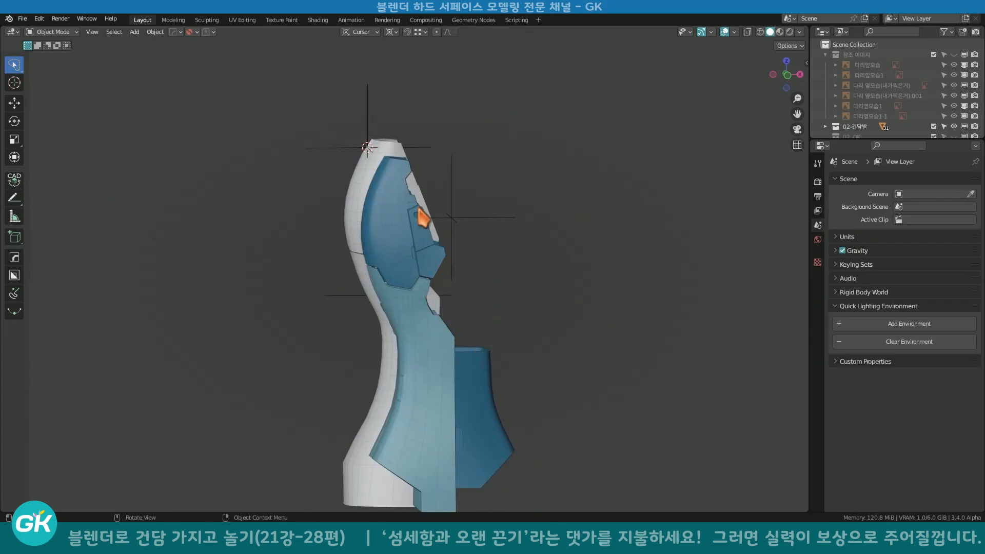
Cut away the excess at the back of the upper leg with a BoxCutter Ngon cut following the reference's stepped rear profile.
middle_drag(423, 218, 402, 193)
key(Tab)
key(Escape)
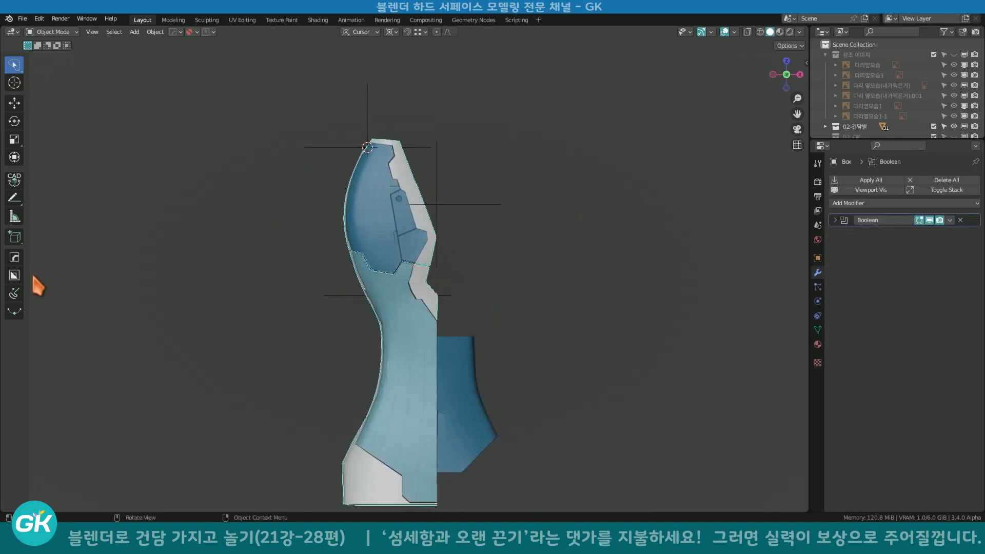
click(14, 275)
key(d)
shift+middle_drag(412, 165, 392, 218)
scroll(409, 153, up, 2)
ctrl+drag(292, 141, 311, 177)
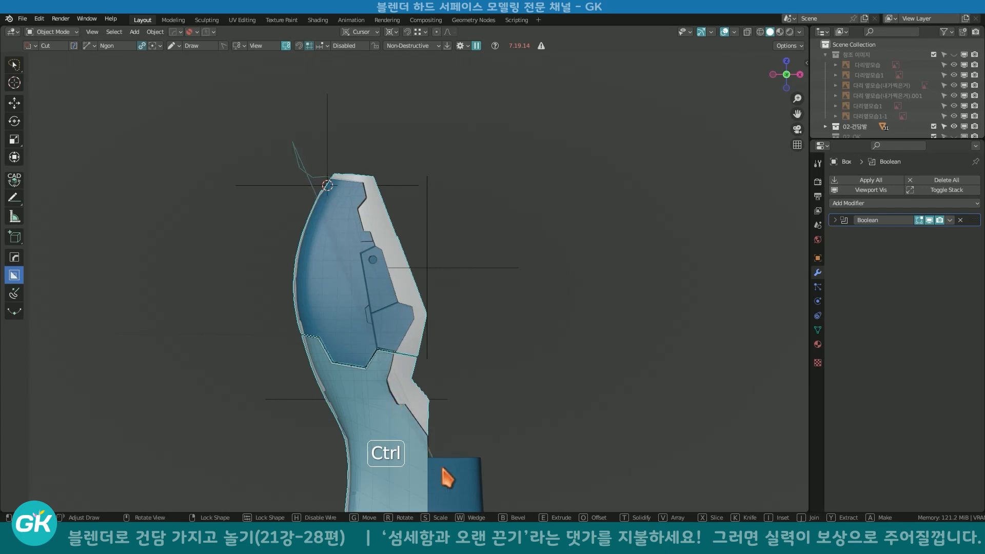
ctrl+click(437, 448)
ctrl+click(494, 409)
click(489, 161)
click(402, 106)
key(space)
Compare the trimmed rear profile of the knee and upper leg with the reference from the side and at an angle.
middle_drag(314, 182, 347, 210)
scroll(373, 223, up, 2)
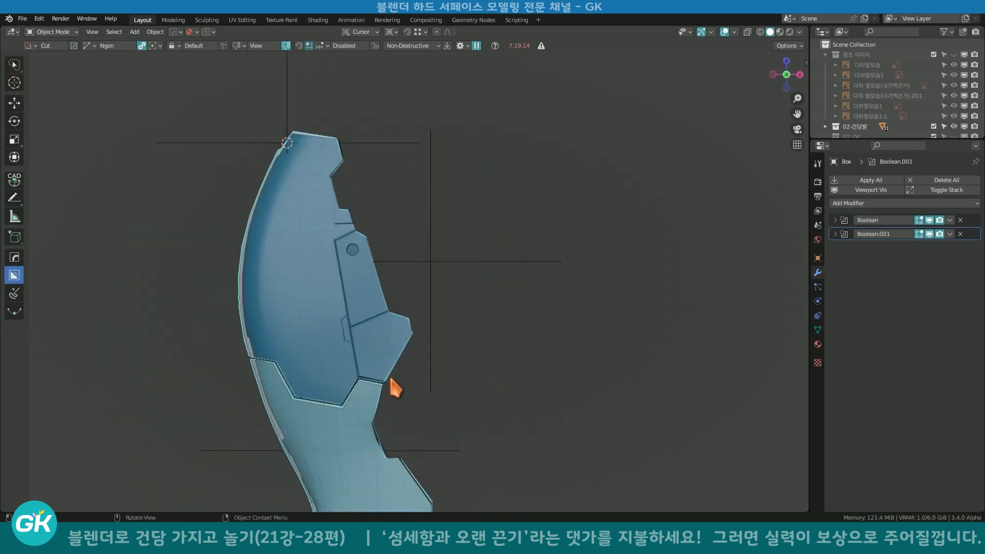
middle_drag(349, 223, 382, 234)
scroll(346, 226, up, 1)
middle_drag(382, 234, 287, 251)
shift+middle_drag(287, 251, 322, 258)
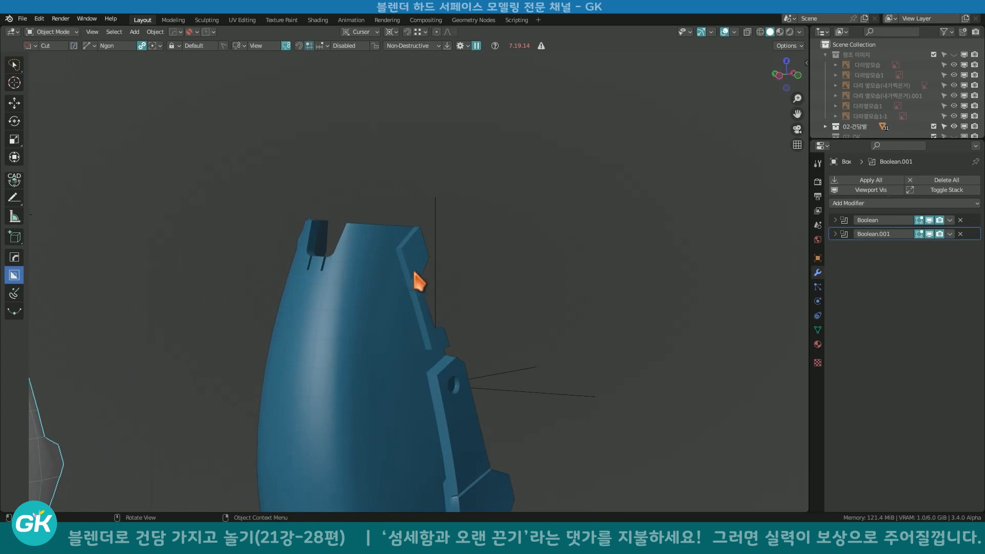
middle_drag(382, 259, 575, 241)
middle_drag(574, 241, 334, 235)
middle_drag(256, 236, 319, 260)
scroll(336, 238, up, 4)
shift+middle_drag(315, 213, 366, 250)
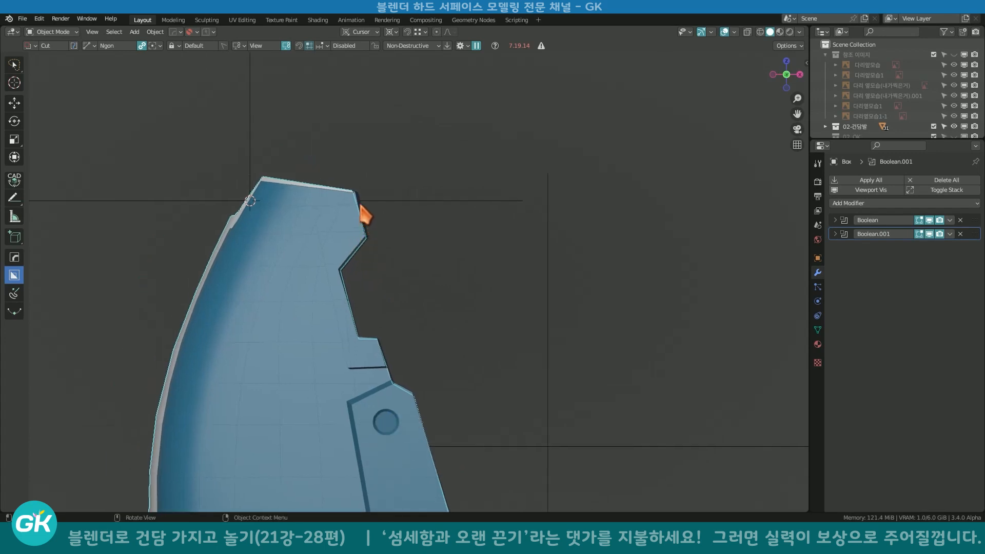
scroll(365, 343, down, 2)
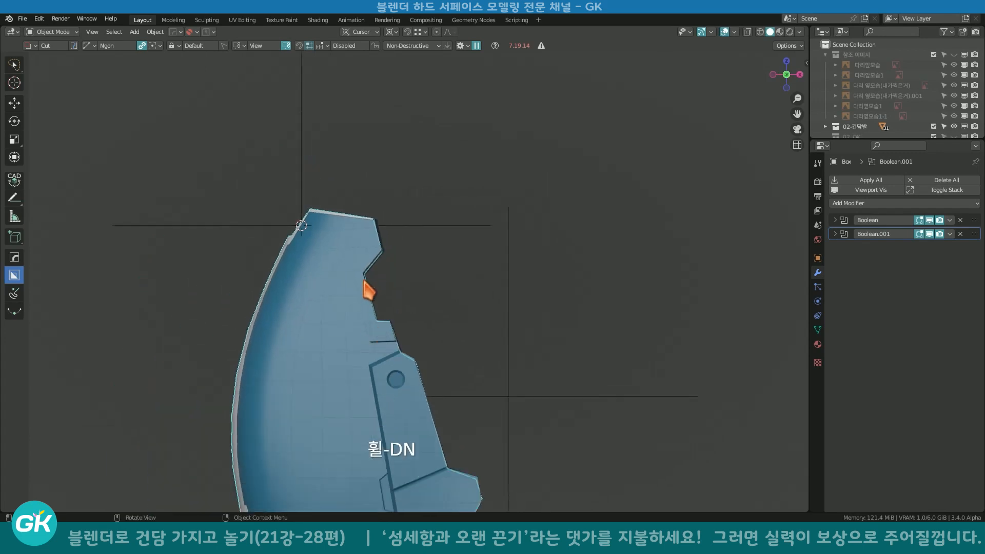
middle_drag(382, 271, 339, 279)
scroll(339, 300, down, 2)
shift+middle_drag(341, 321, 457, 224)
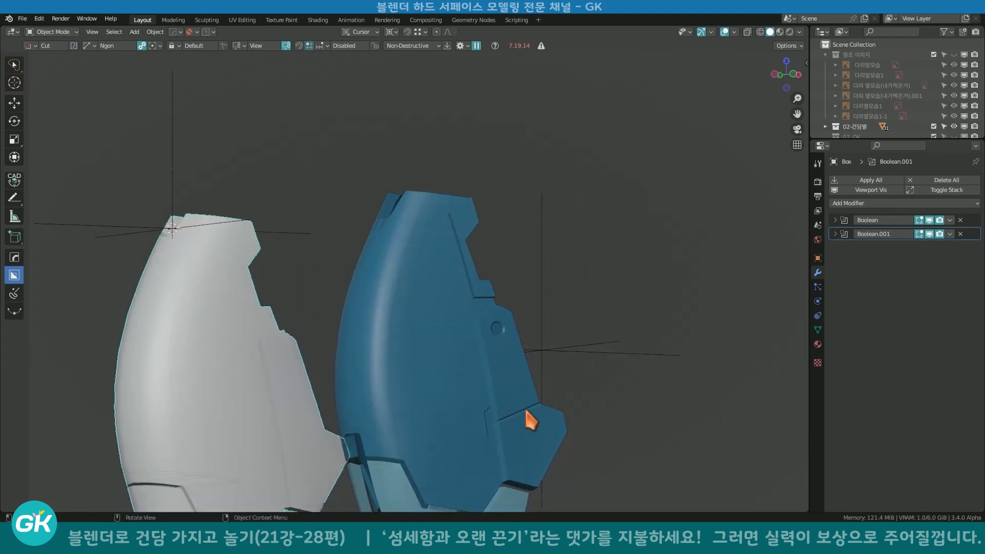
scroll(519, 400, down, 1)
middle_drag(490, 311, 377, 343)
shift+middle_drag(333, 366, 383, 267)
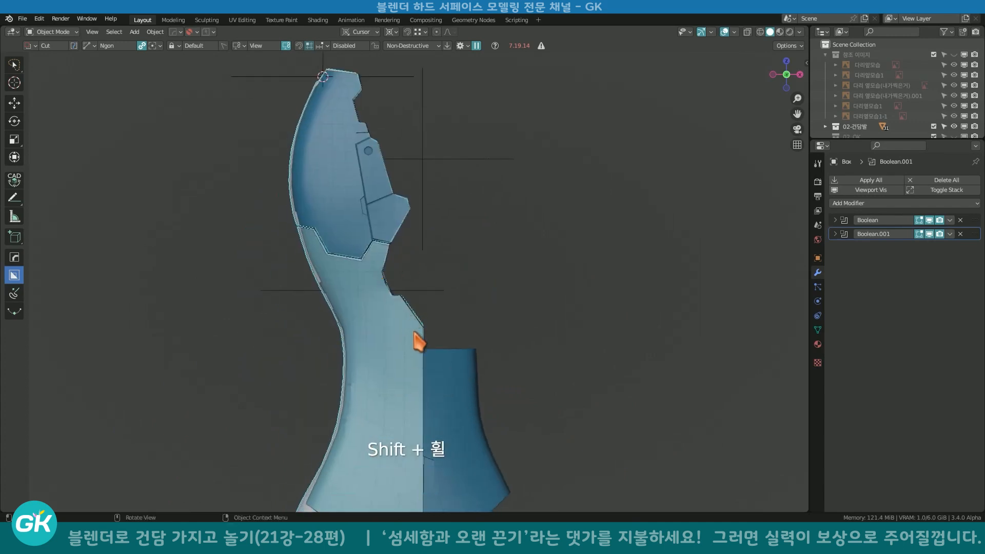
scroll(417, 333, up, 4)
shift+middle_drag(532, 339, 555, 287)
middle_drag(435, 318, 415, 320)
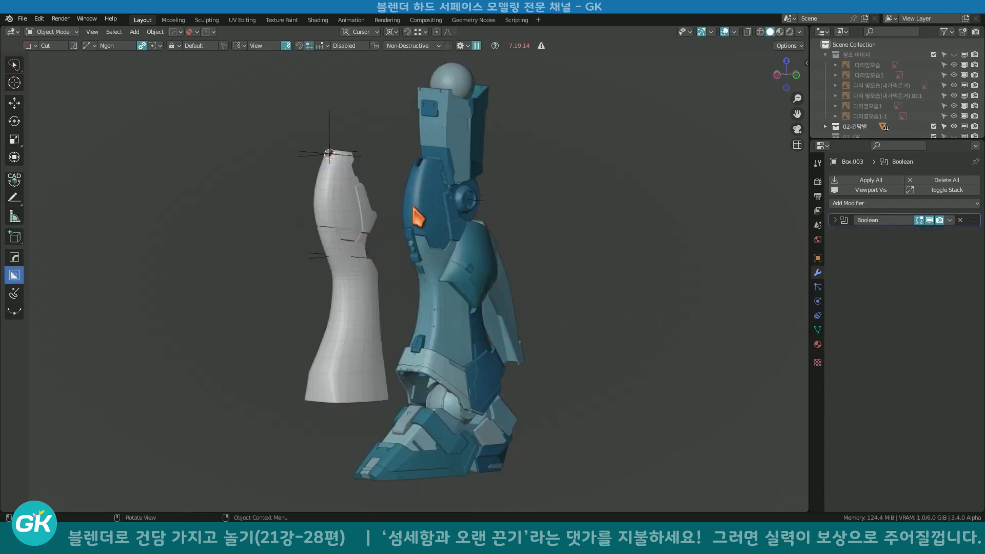
Examine the calf armour piece and overall proportions of the full reference leg beside the modelled leg.
click(338, 216)
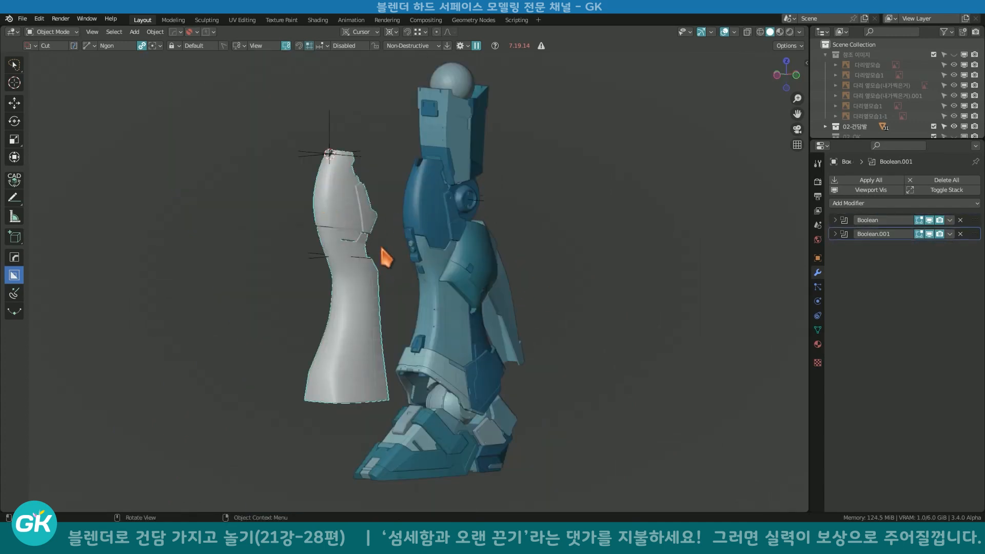
click(534, 238)
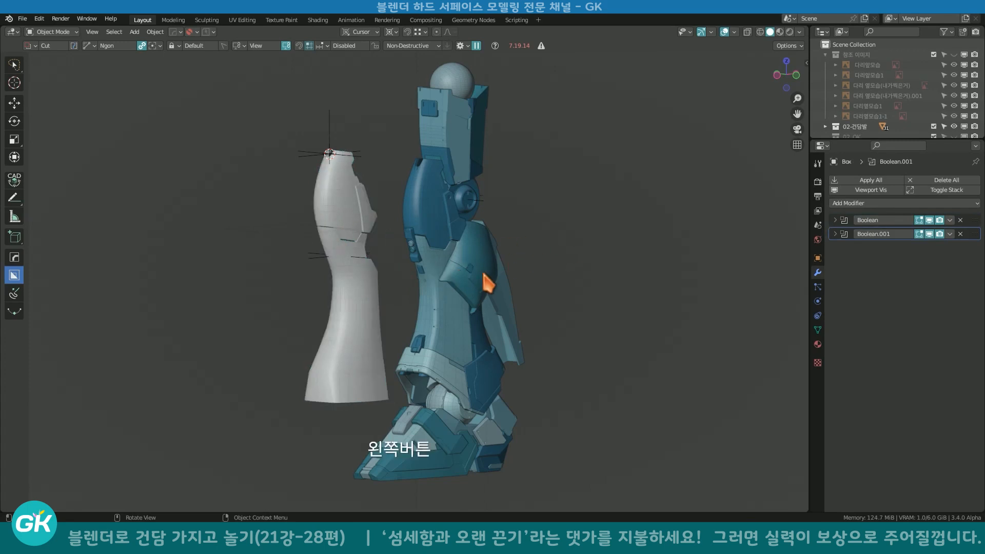
click(460, 277)
middle_drag(462, 279, 438, 259)
scroll(477, 264, up, 2)
scroll(477, 264, up, 4)
scroll(495, 281, down, 6)
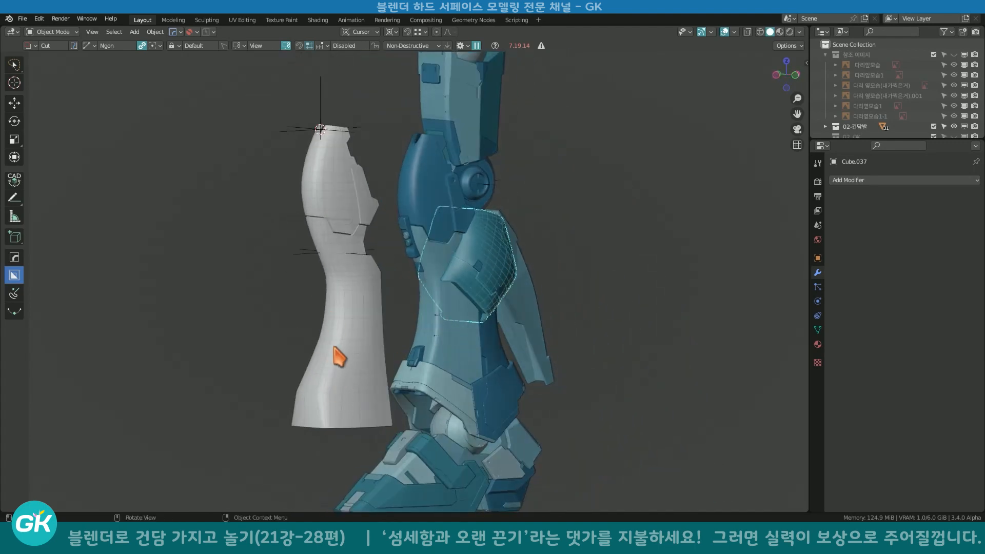
middle_drag(474, 283, 461, 310)
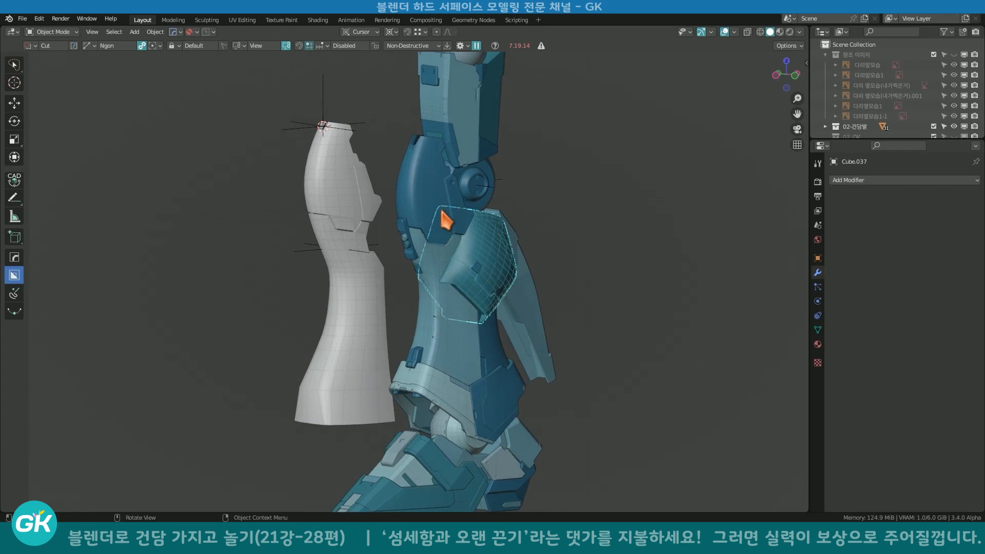
scroll(470, 278, down, 4)
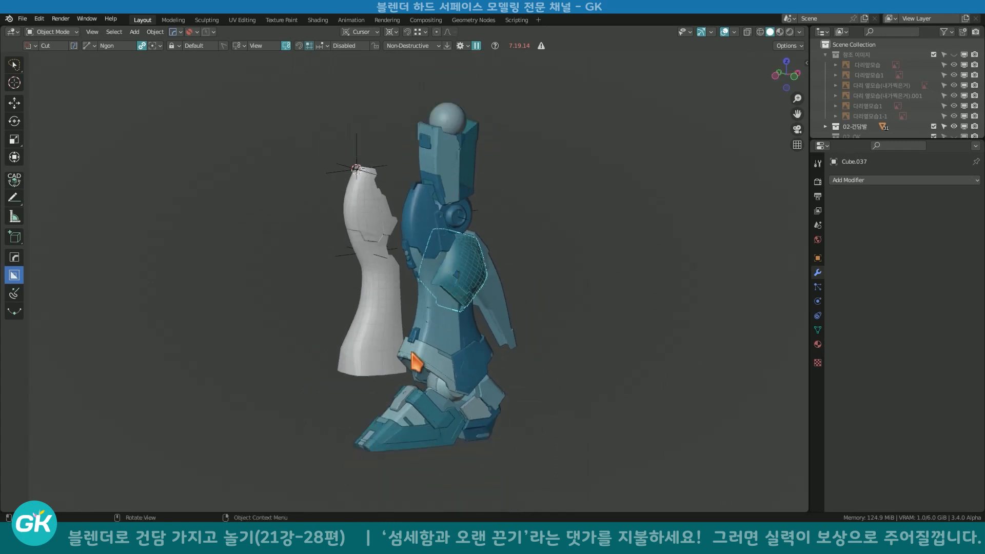
middle_drag(454, 180, 471, 215)
scroll(467, 210, up, 5)
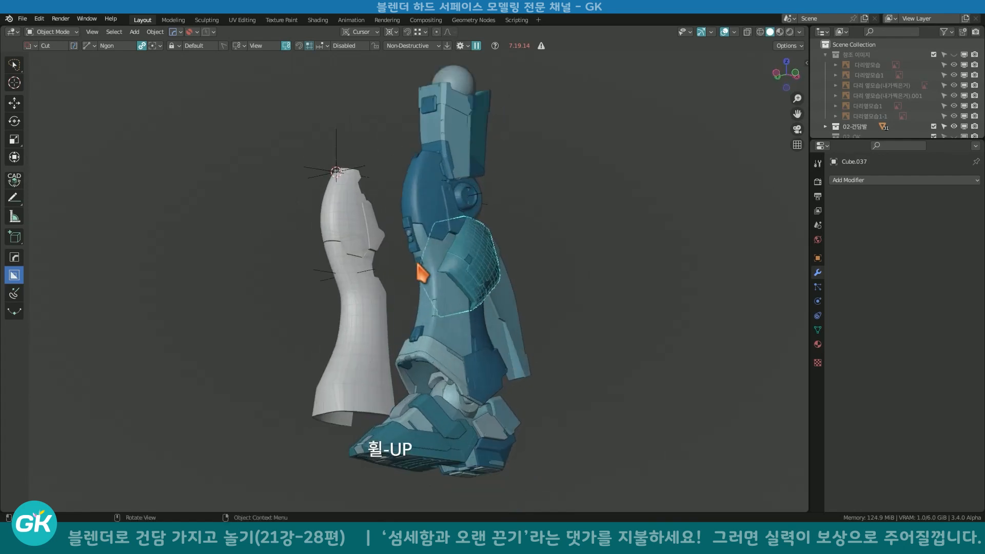
middle_drag(400, 250, 424, 358)
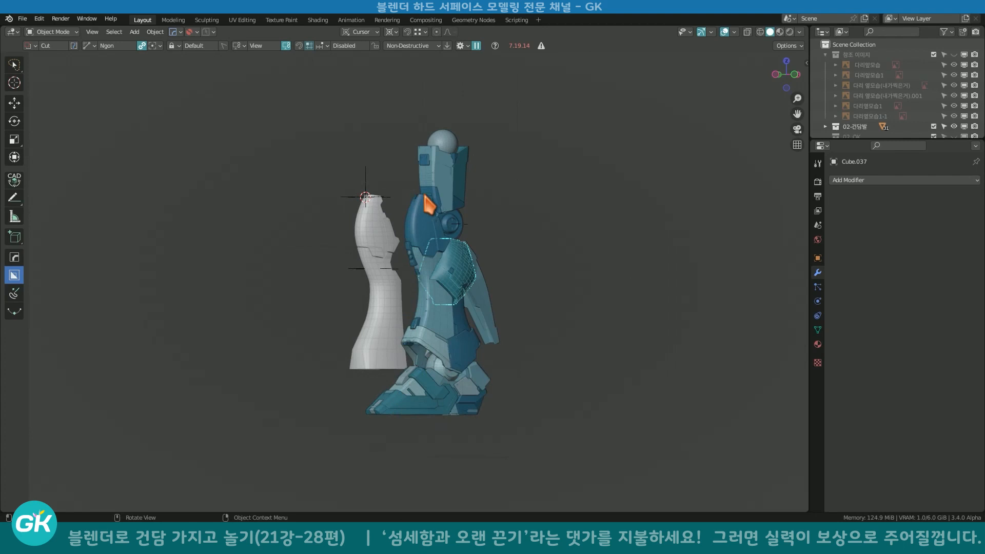